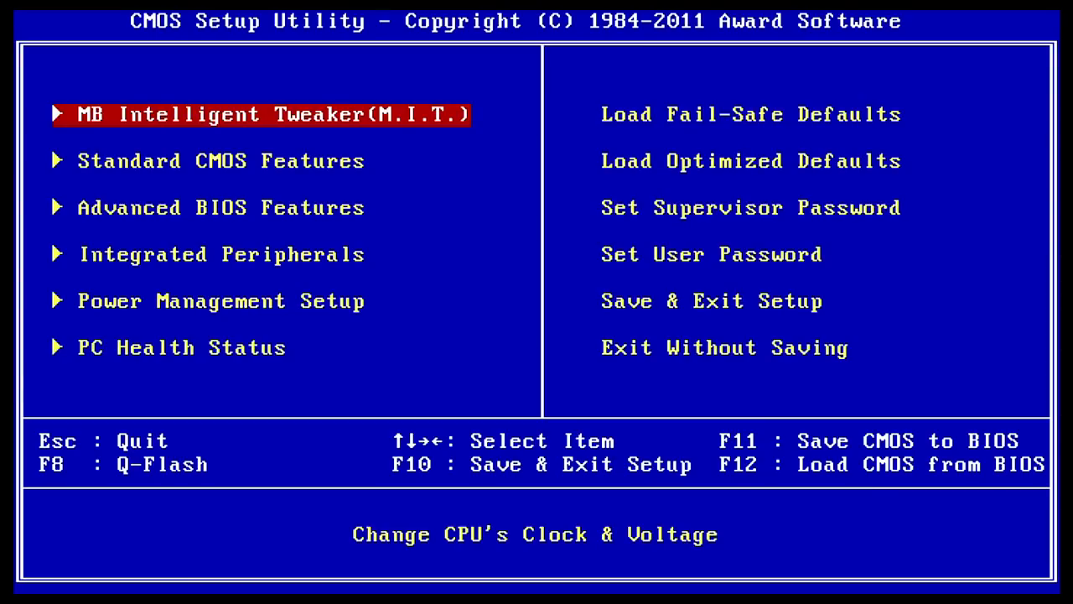
Step: Set Virtualization to Enabled under Advanced BIOS Features
key(Down)
key(Down)
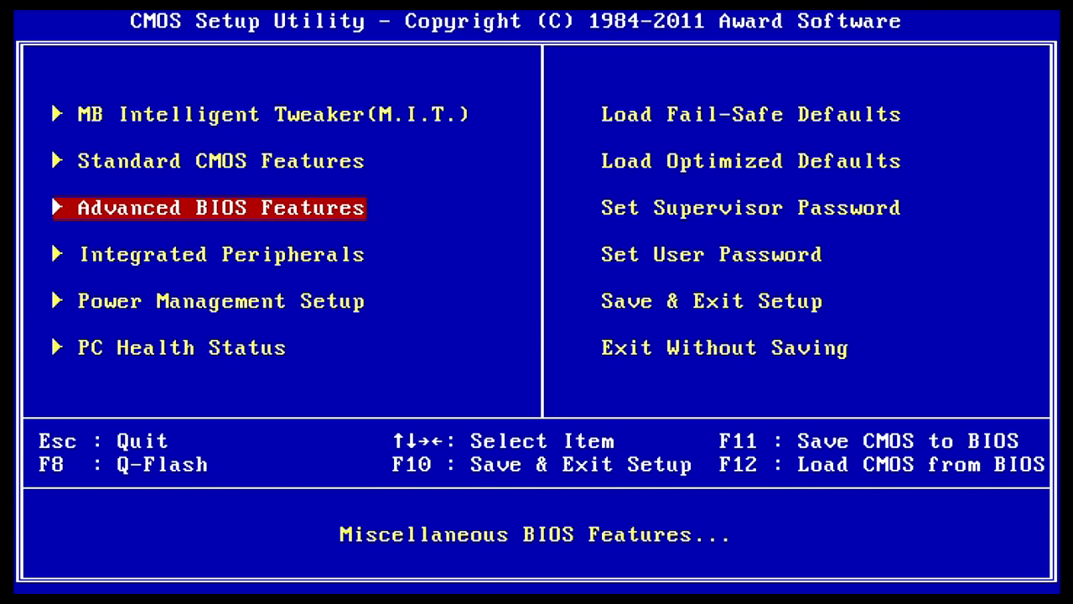
key(Return)
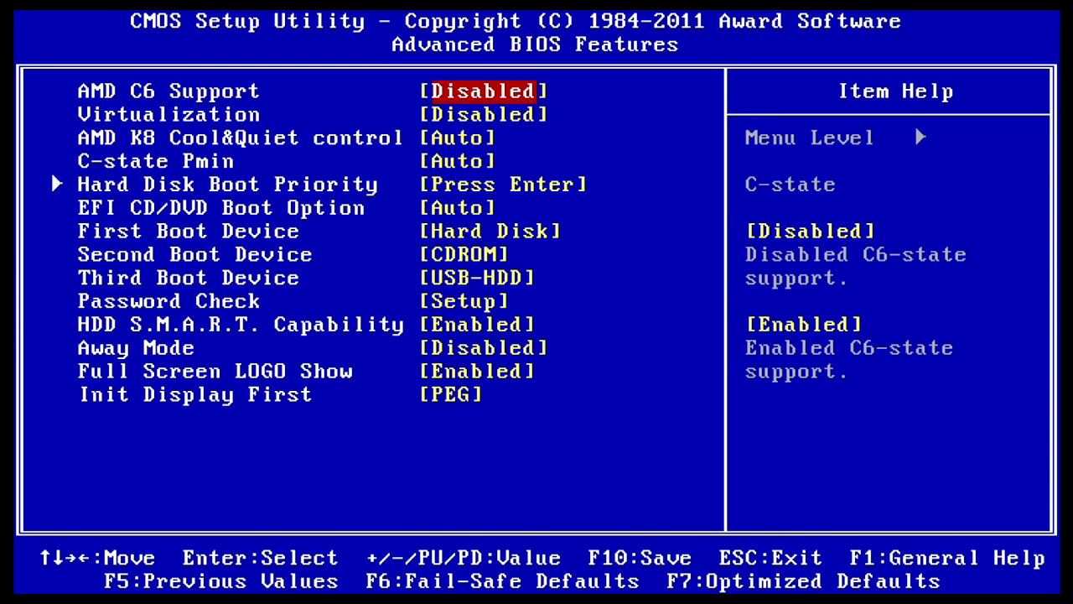
key(Down)
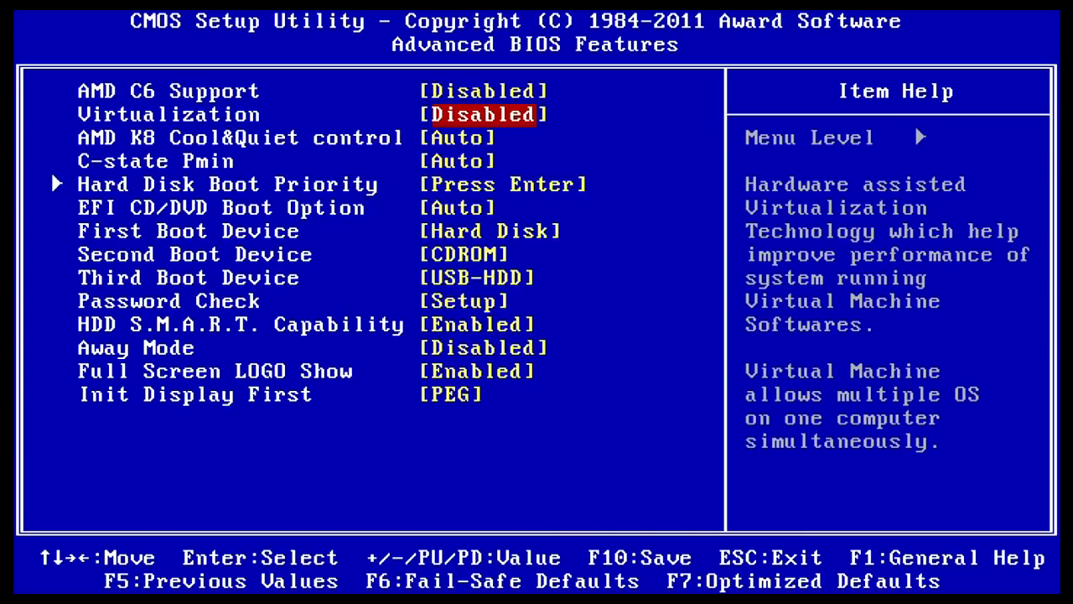
key(Return)
key(Down)
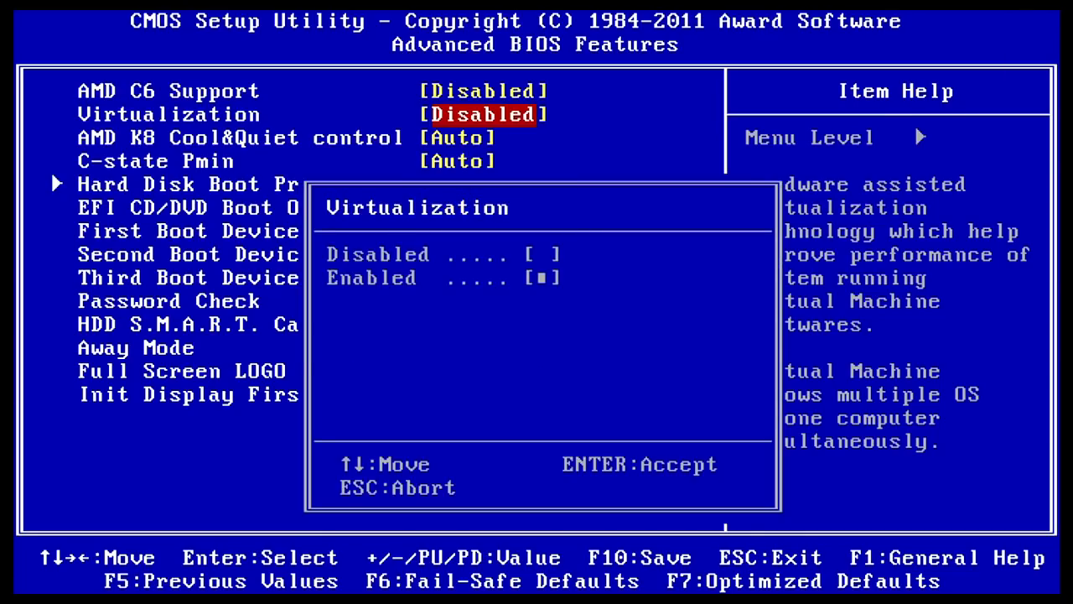
key(Return)
Step: Save the BIOS settings to CMOS and exit setup
key(Escape)
key(Down)
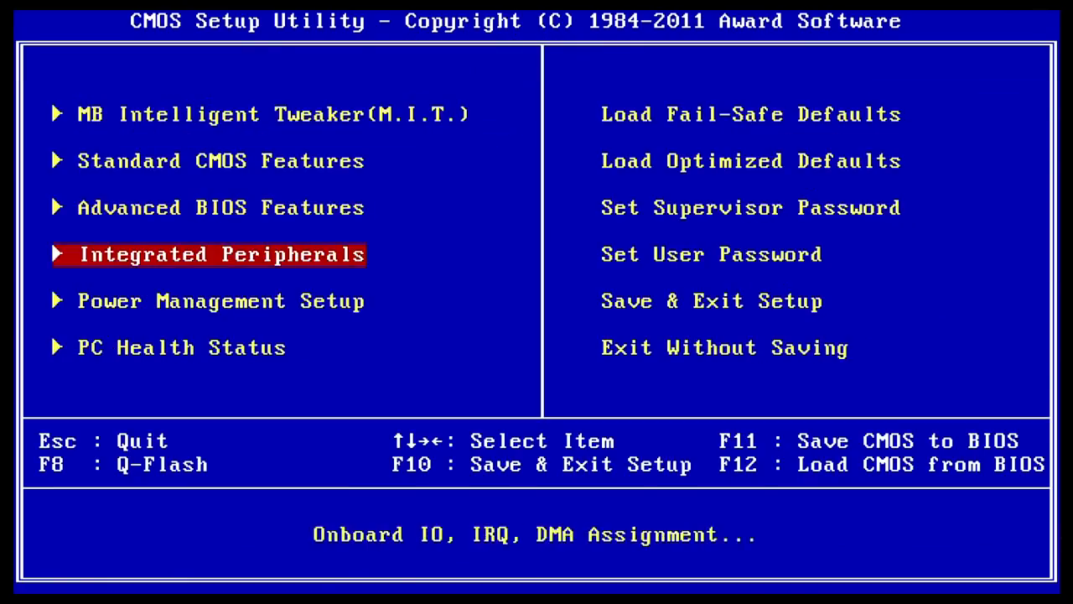
key(Down)
key(Right)
key(Return)
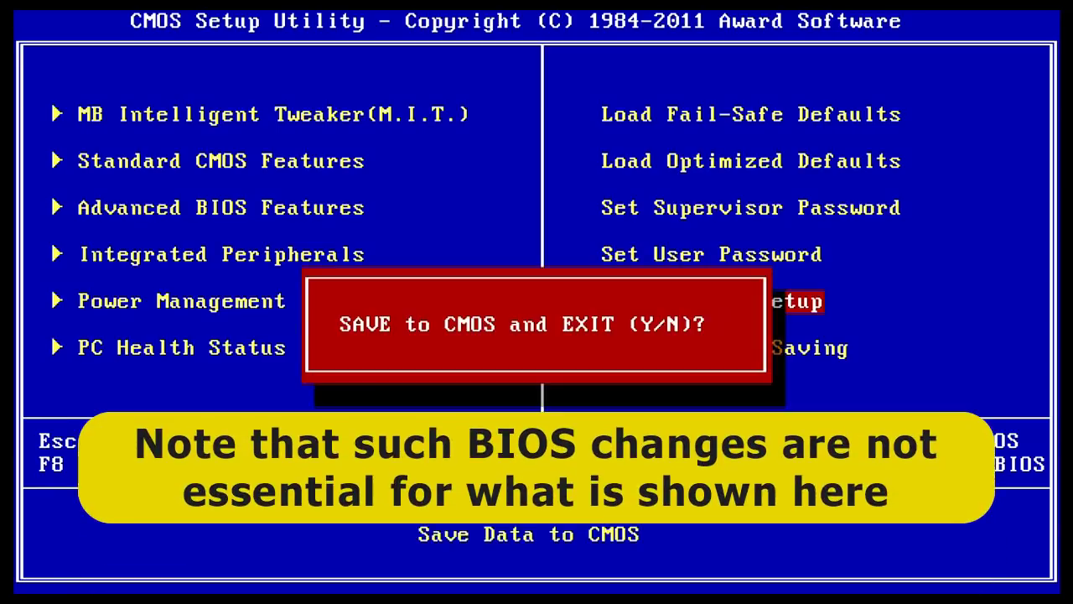
key(y)
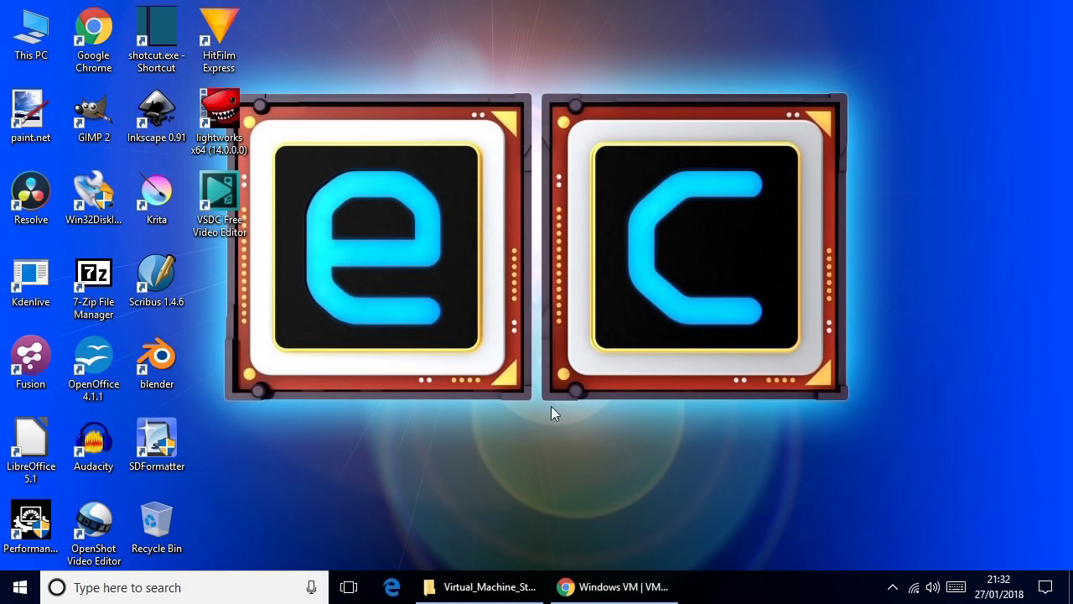
Step: Download the VirtualBox 5.2.6 Windows installer and the Extension Pack into Virtual_Machine_Stuff
click(609, 587)
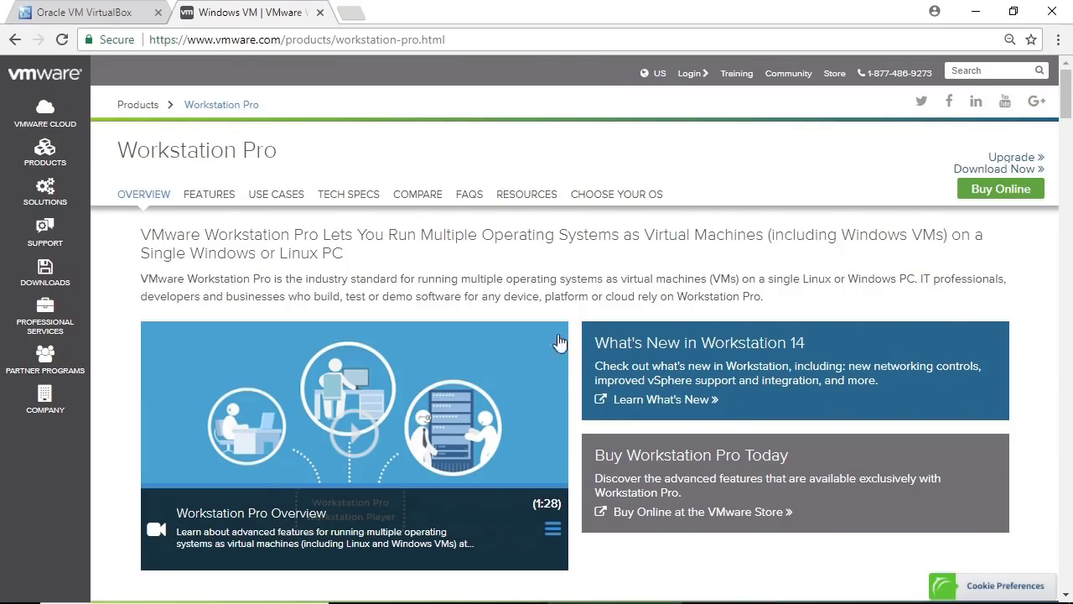
click(319, 13)
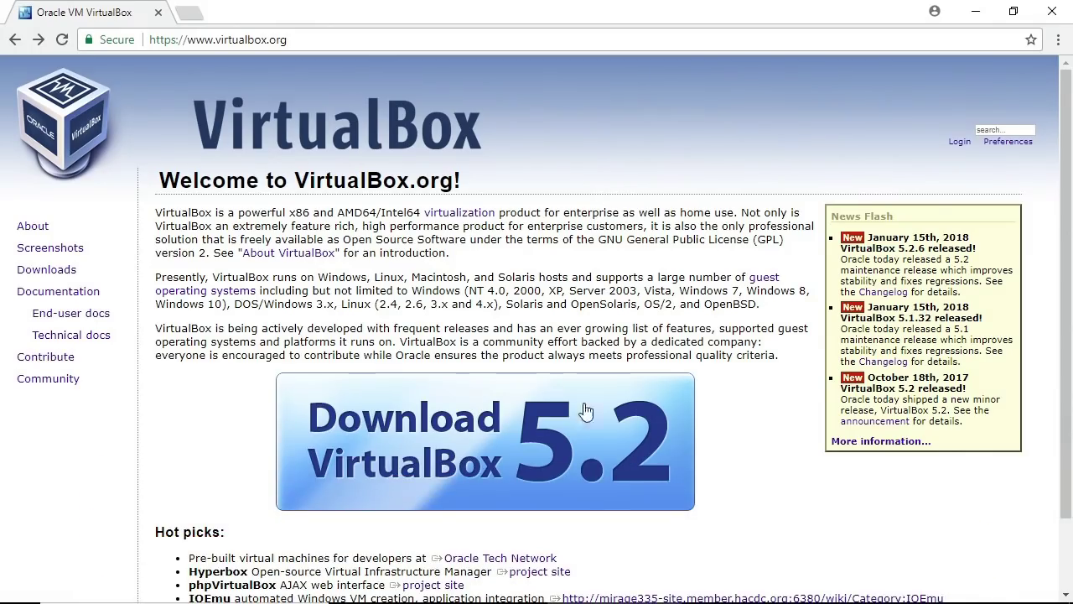
click(481, 450)
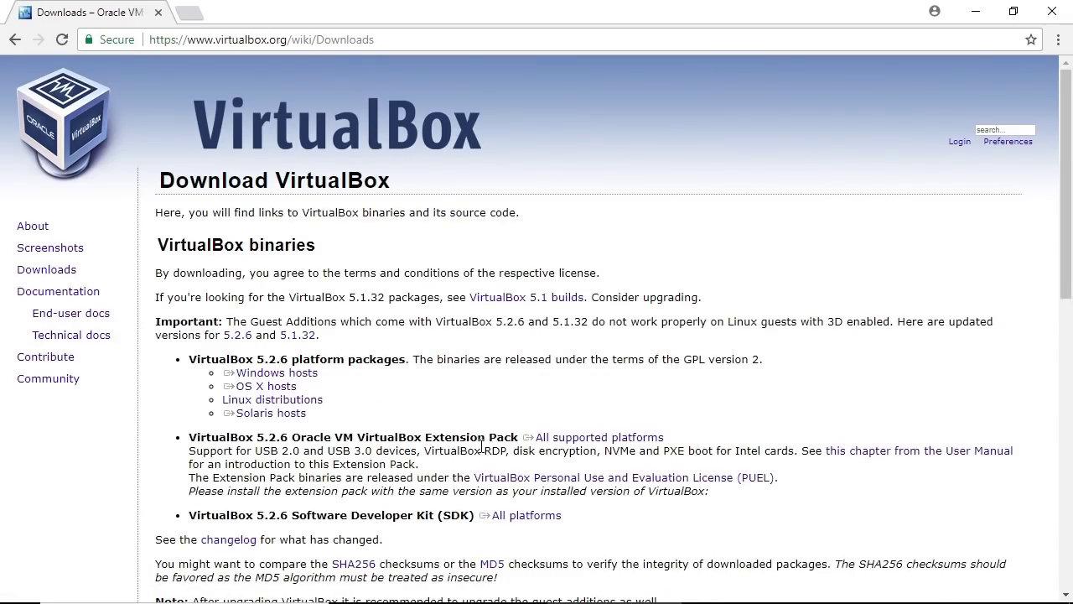
click(303, 374)
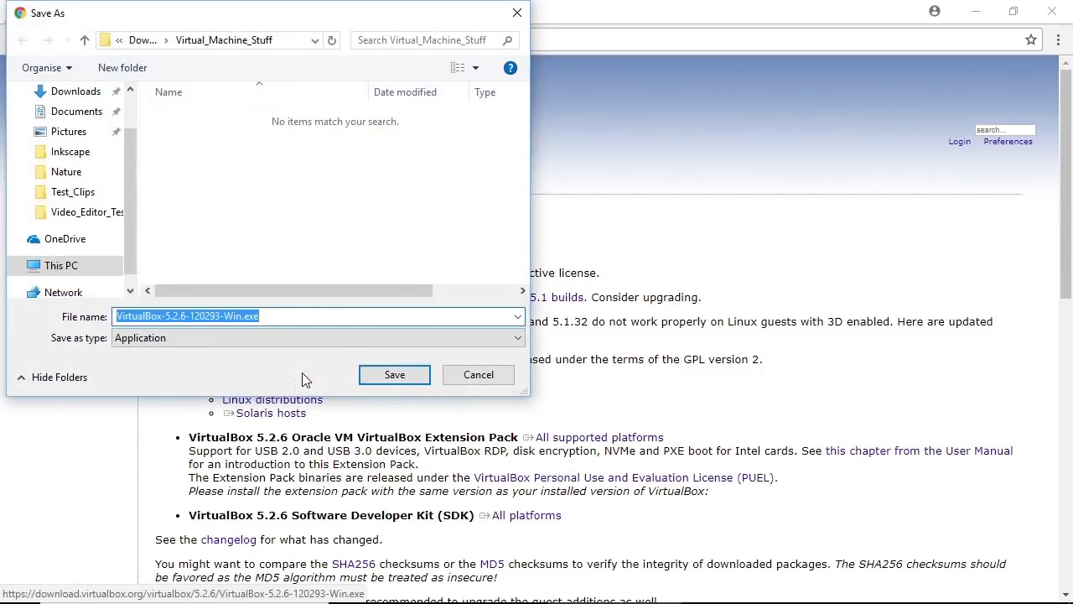
click(387, 375)
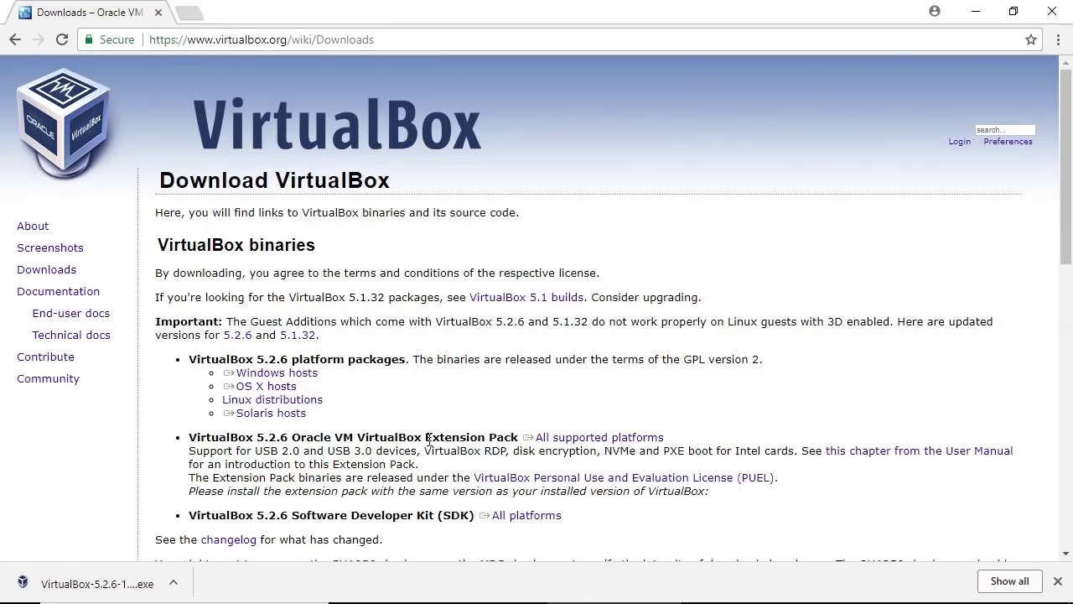
click(576, 437)
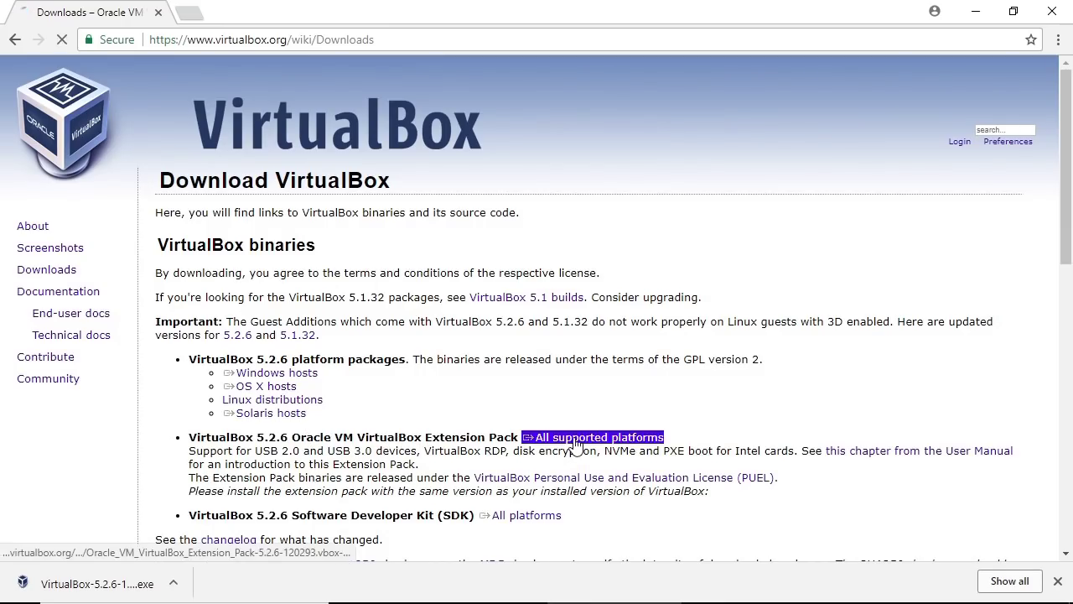
click(395, 377)
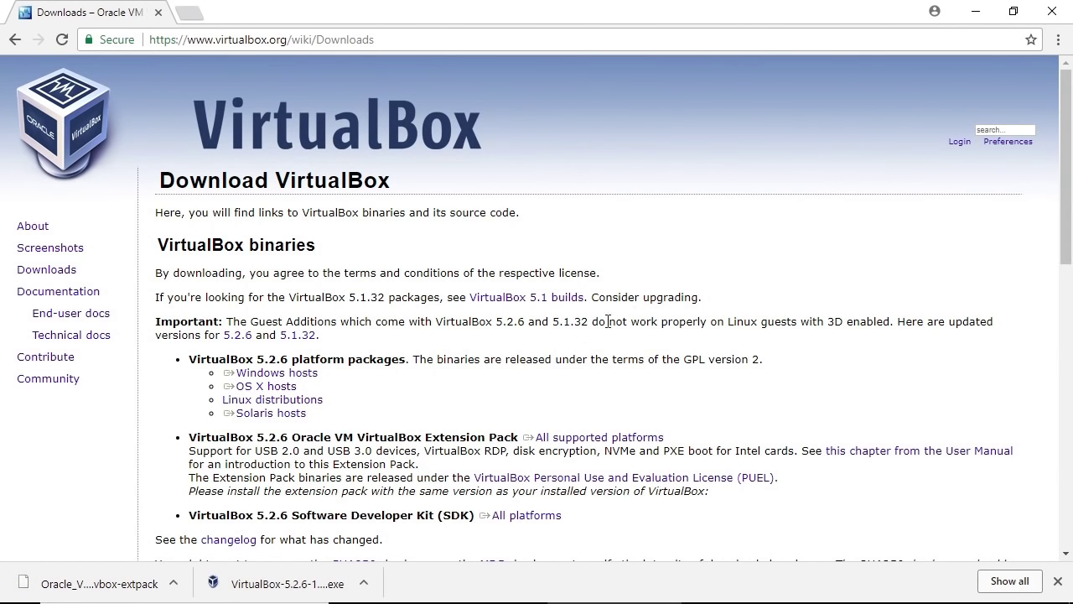
Step: Launch VirtualBox-5.2.6-120293-Win.exe from the Virtual_Machine_Stuff folder
click(985, 13)
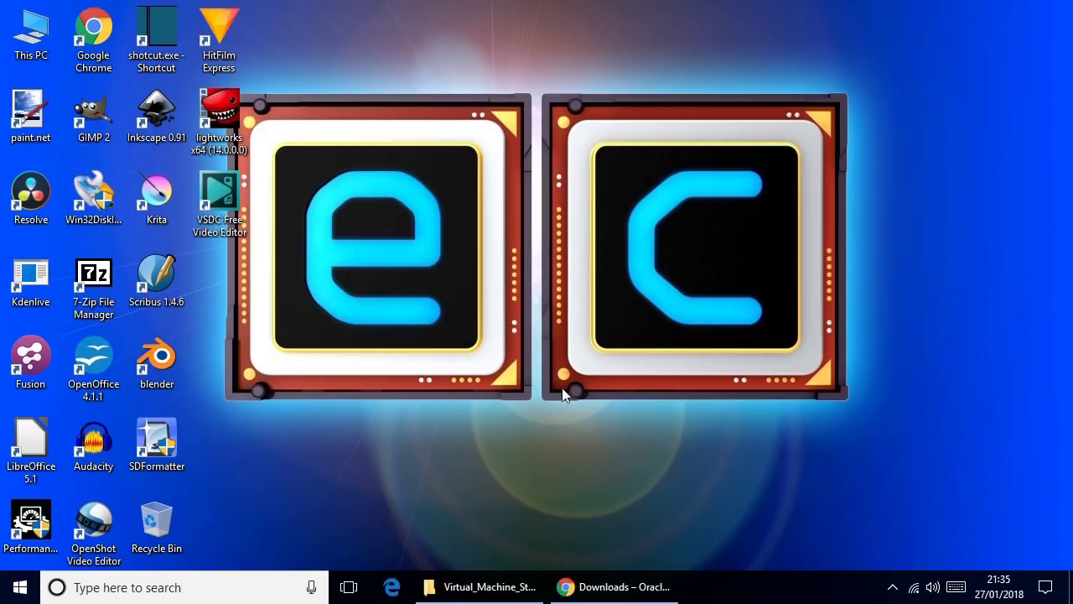
click(494, 582)
drag(743, 333, 571, 157)
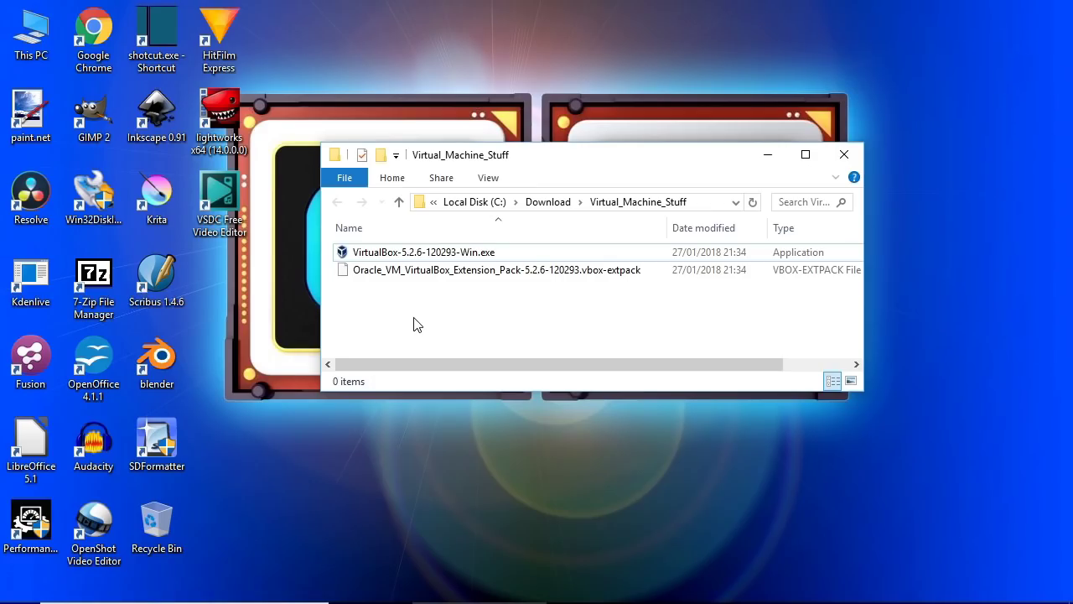
click(429, 258)
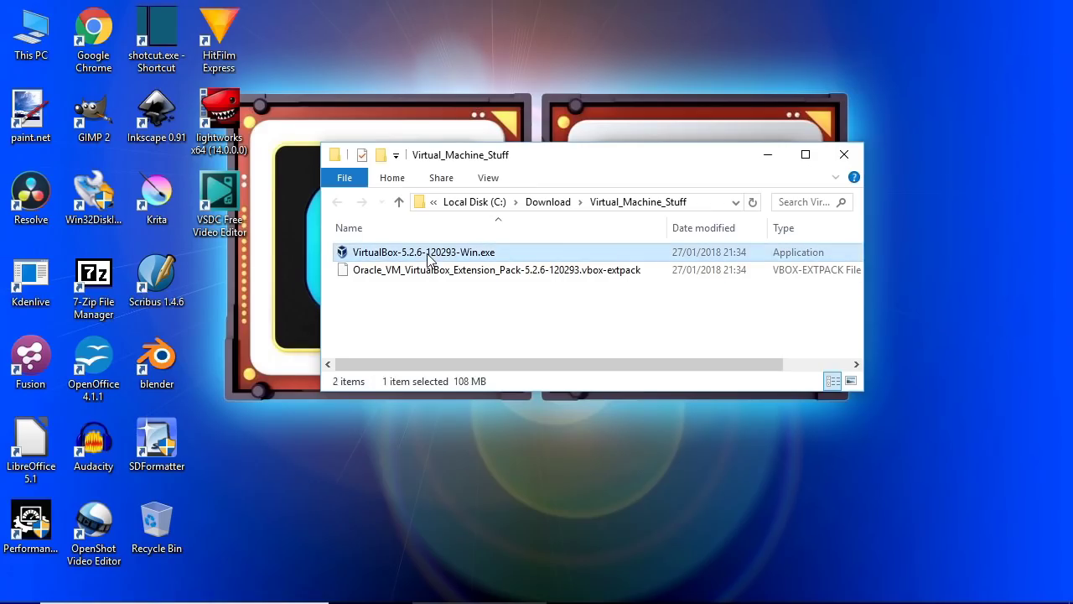
double_click(429, 253)
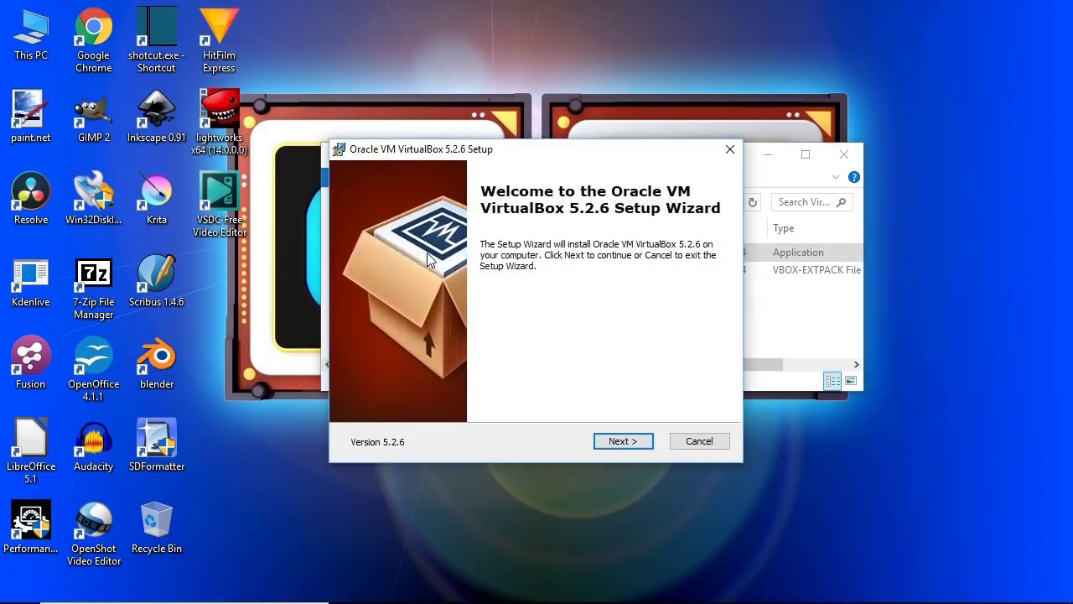
Step: Install with default features and shortcuts, approving prompts, without starting VirtualBox afterwards
click(627, 445)
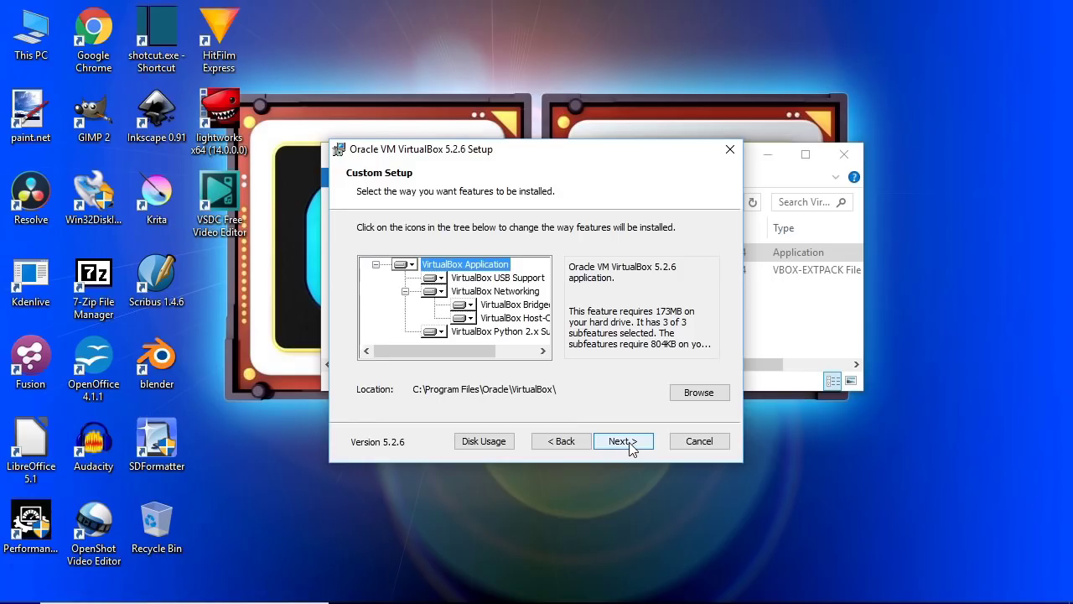
click(628, 445)
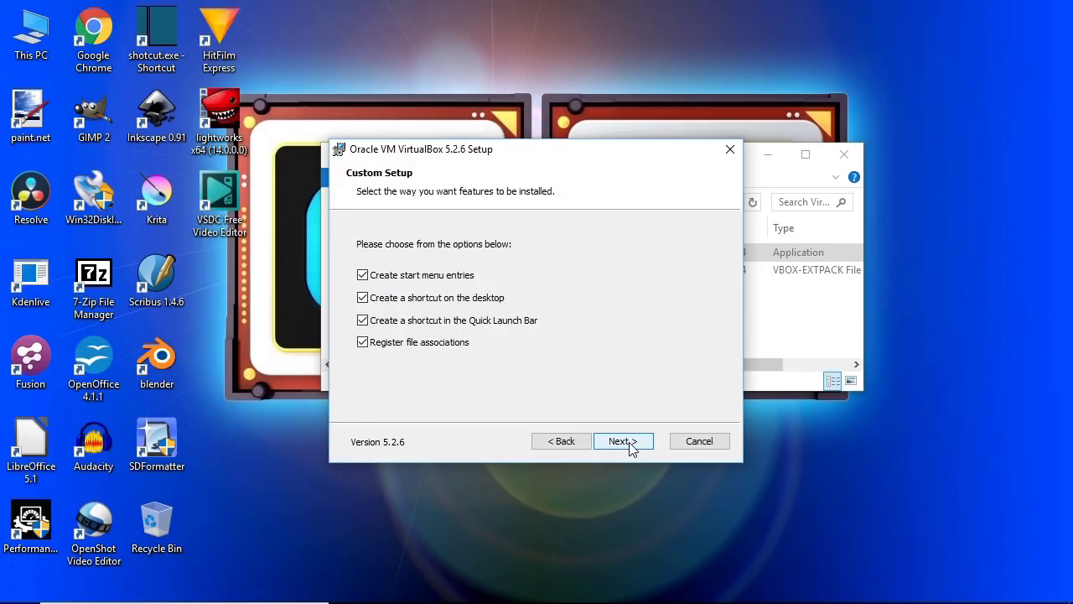
click(629, 446)
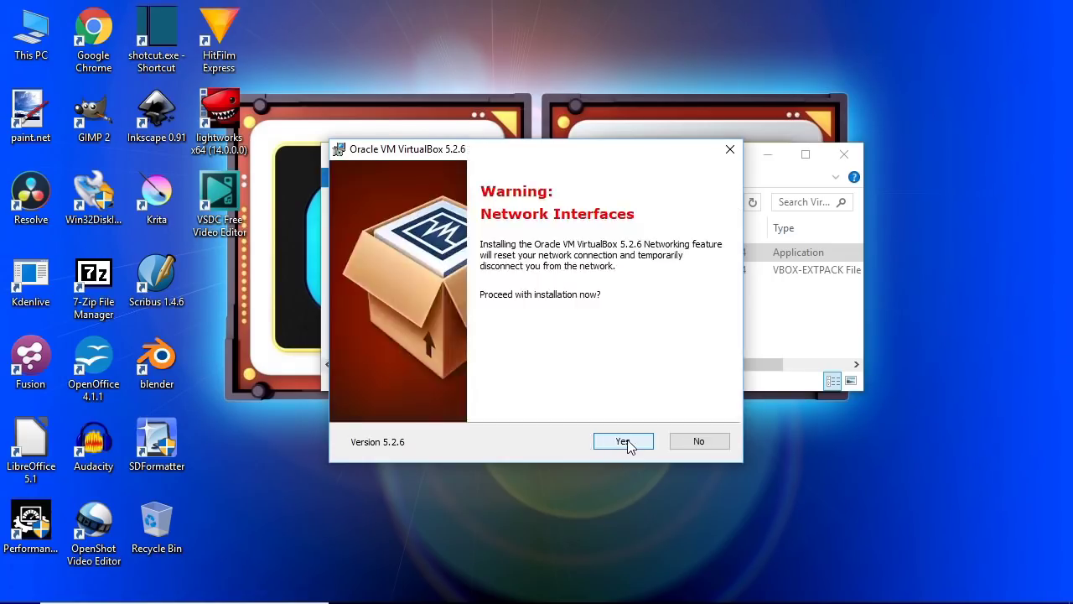
click(629, 446)
click(626, 441)
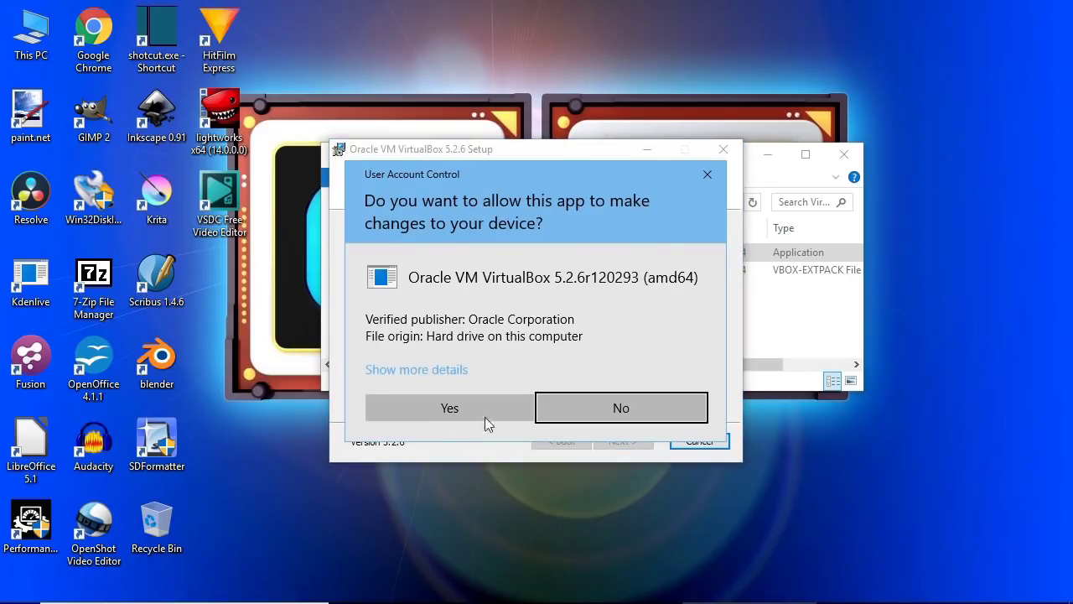
click(423, 407)
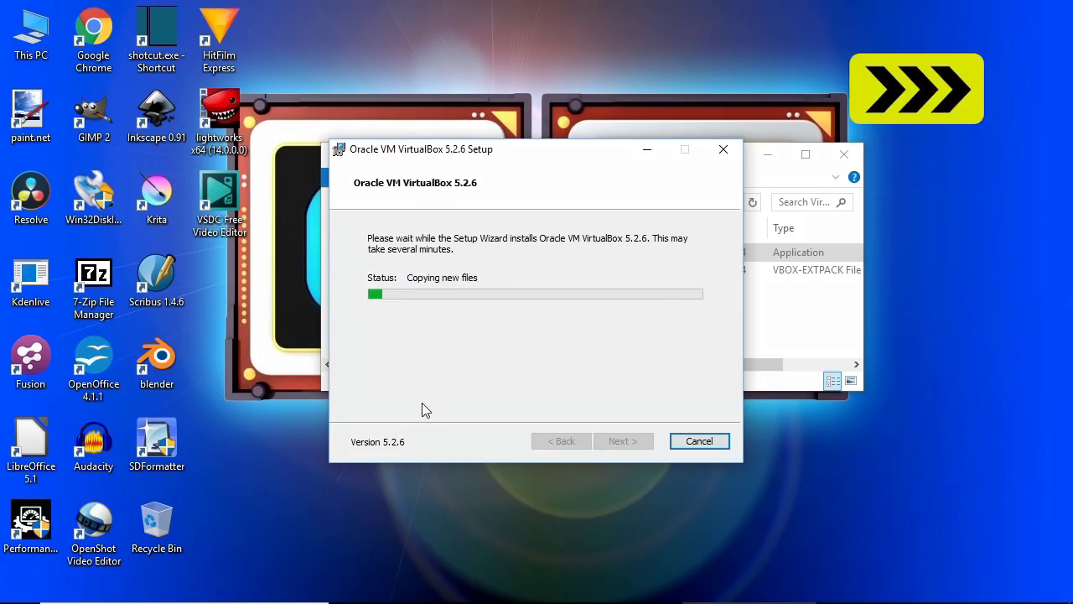
click(620, 312)
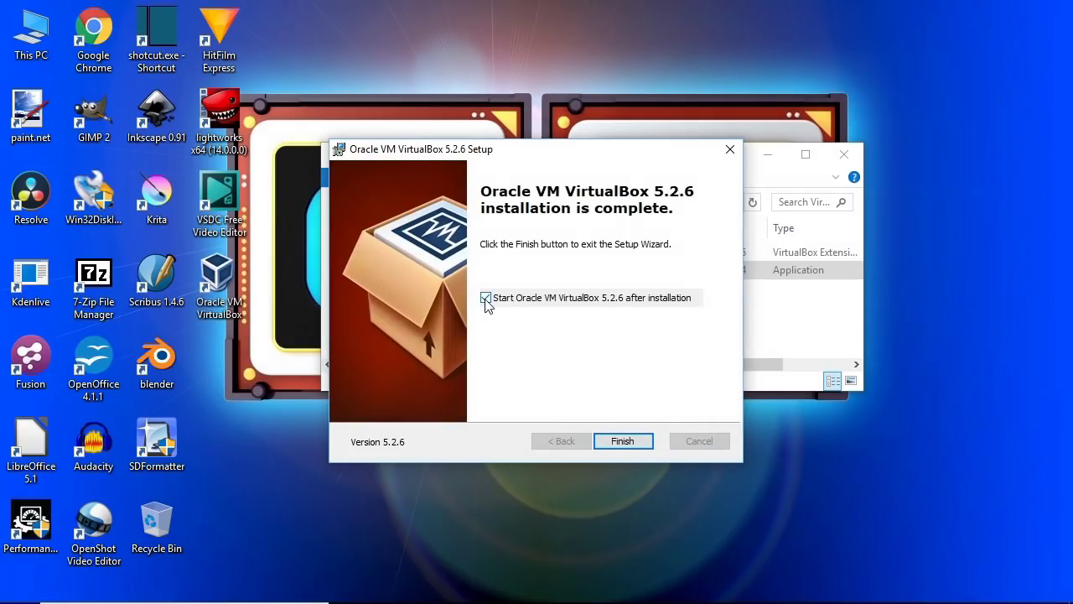
click(486, 301)
click(607, 440)
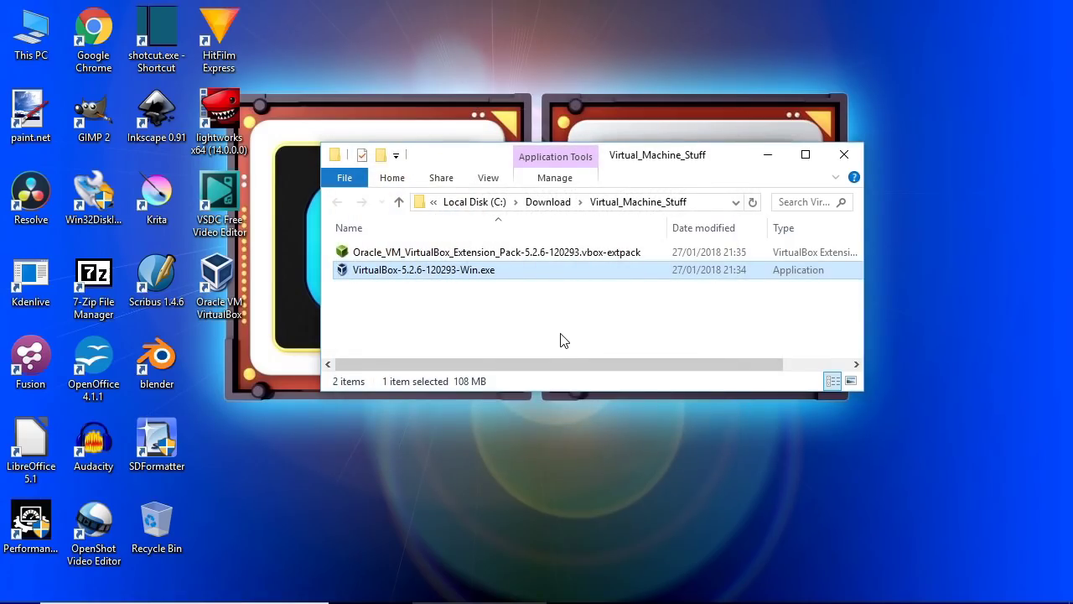
Step: Install the Extension Pack, accepting its licence and the UAC prompt, then relaunch VirtualBox
click(512, 256)
double_click(512, 257)
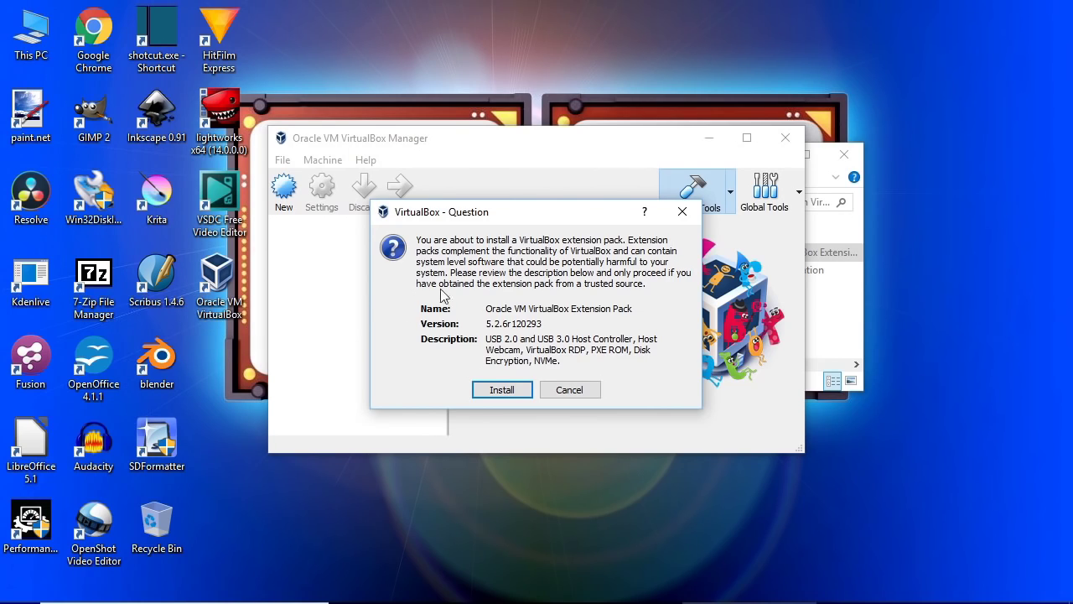
click(508, 390)
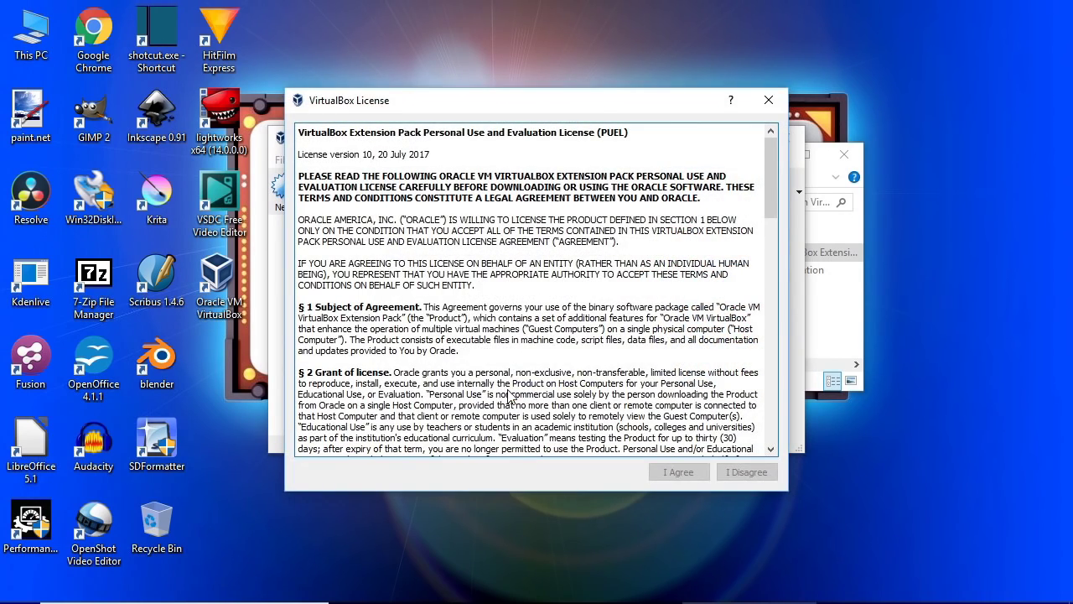
drag(771, 176, 766, 436)
click(694, 468)
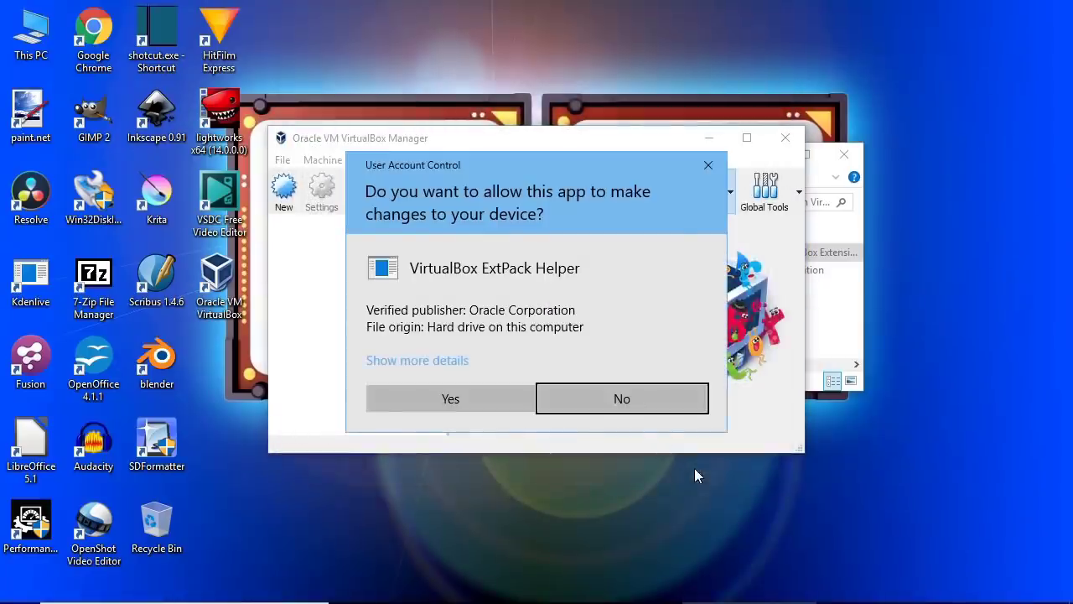
click(459, 398)
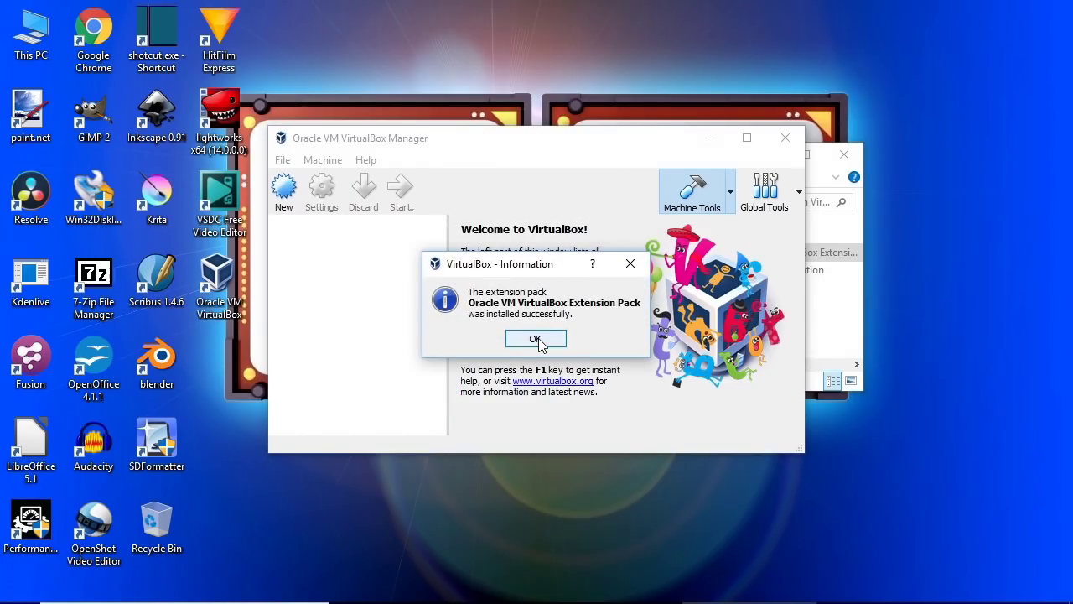
click(537, 340)
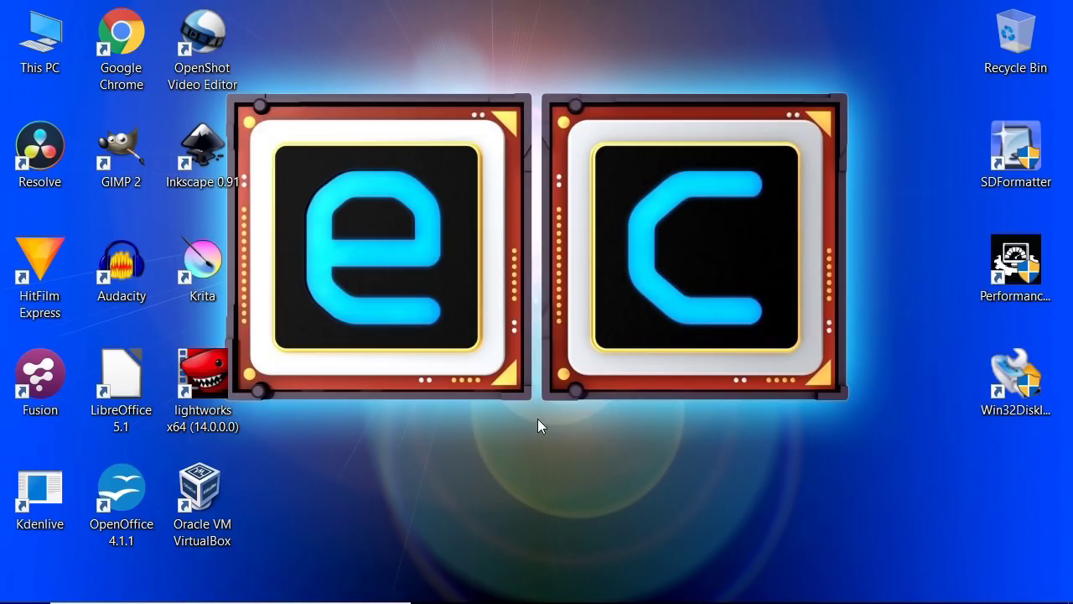
click(201, 496)
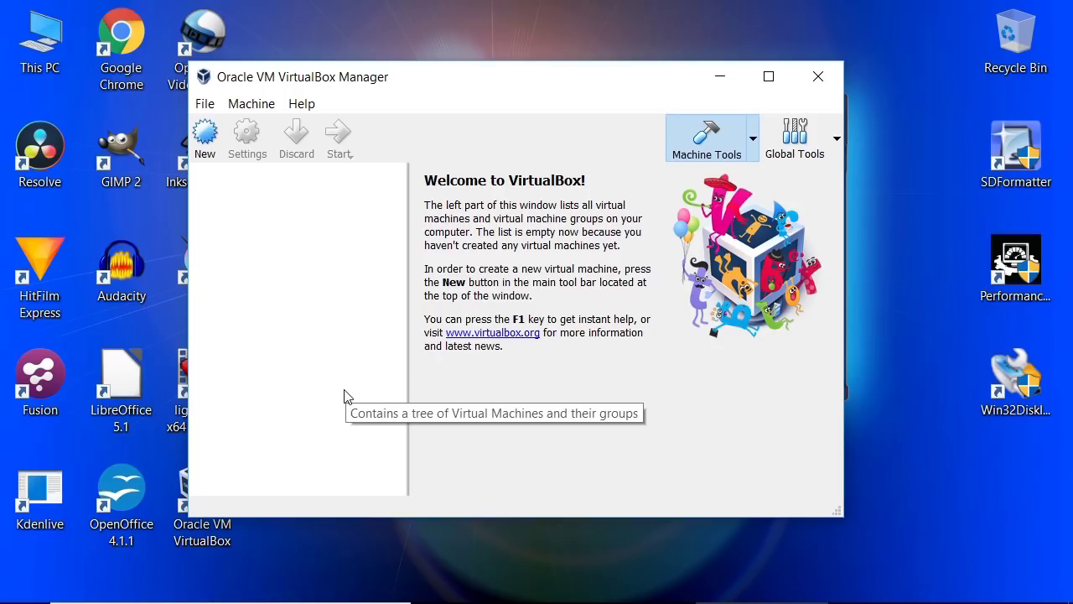
Step: Review the Preferences pages and set update checks to once every 2 weeks
click(205, 106)
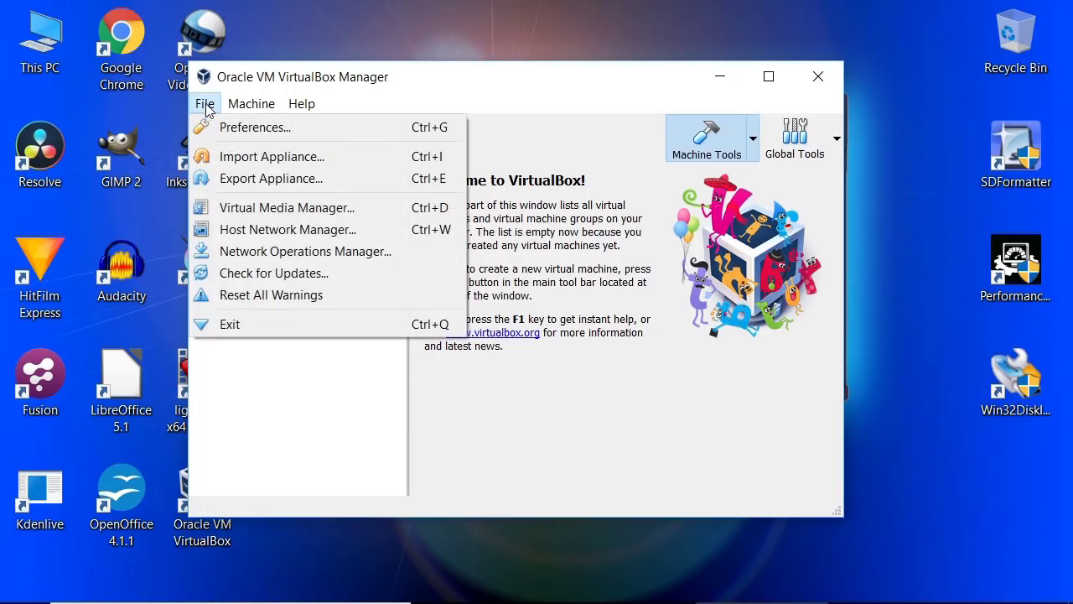
click(219, 126)
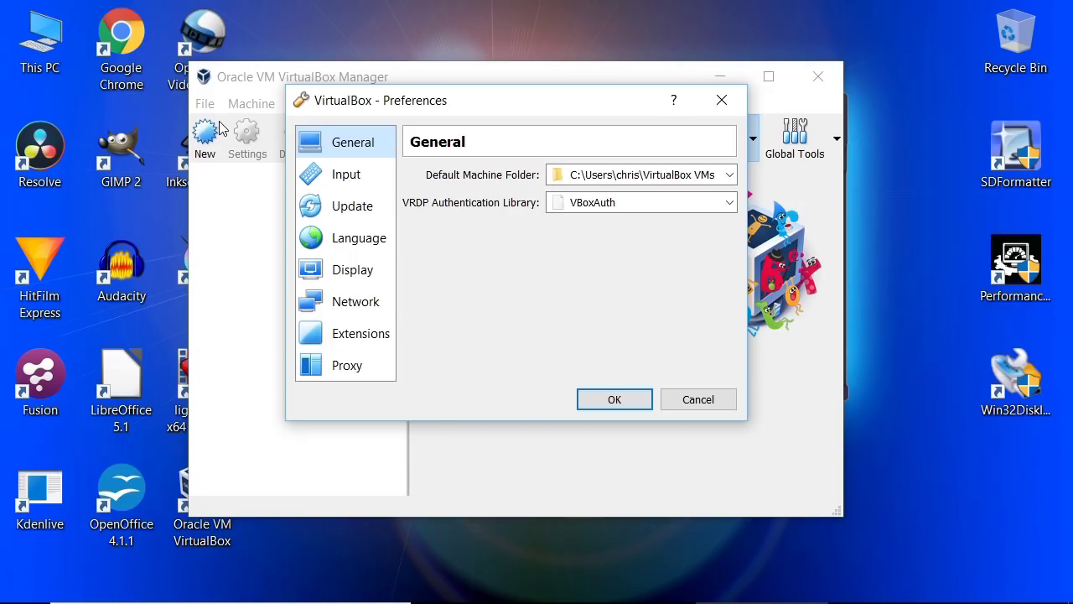
click(381, 190)
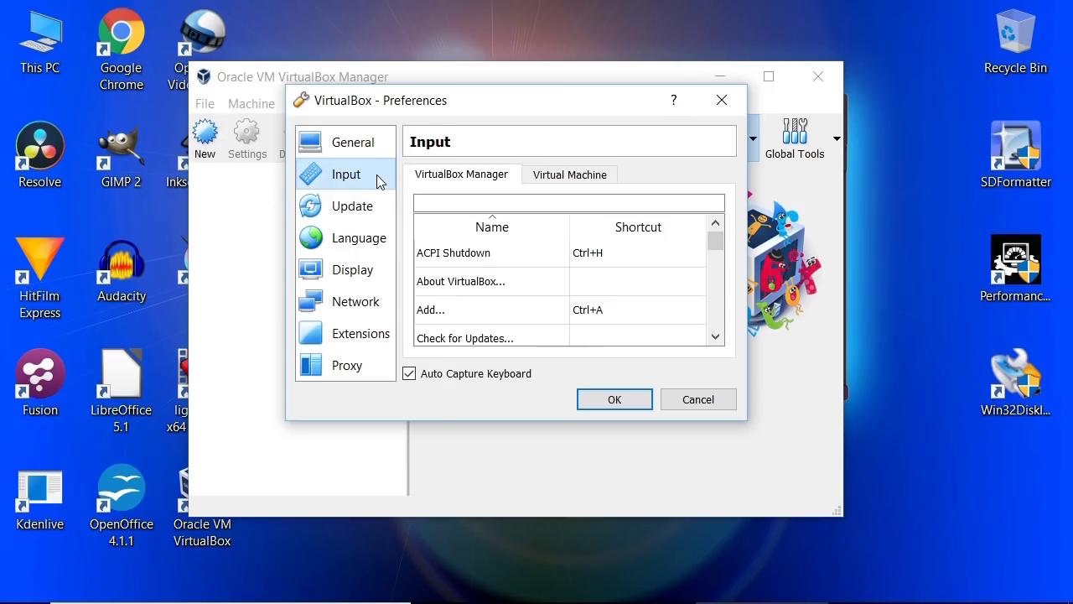
click(371, 245)
click(369, 275)
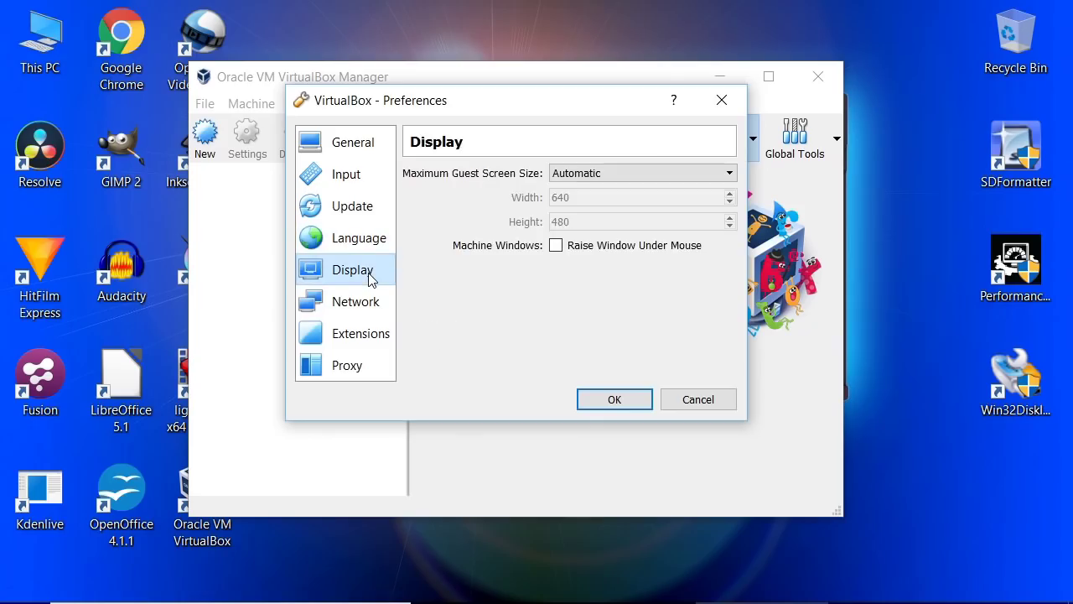
click(358, 306)
click(360, 335)
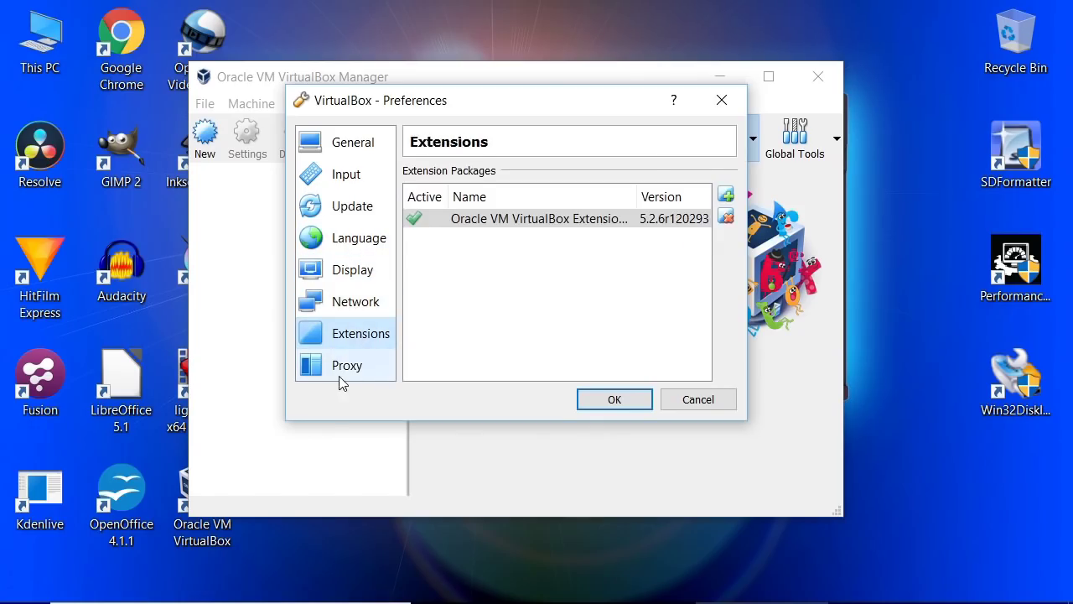
click(340, 375)
click(359, 217)
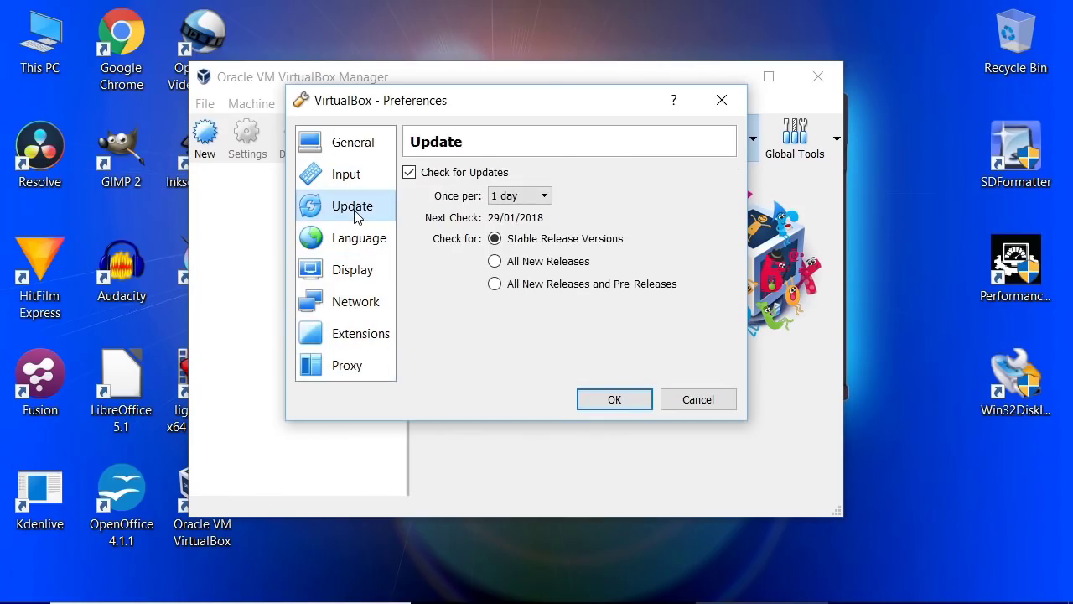
click(544, 195)
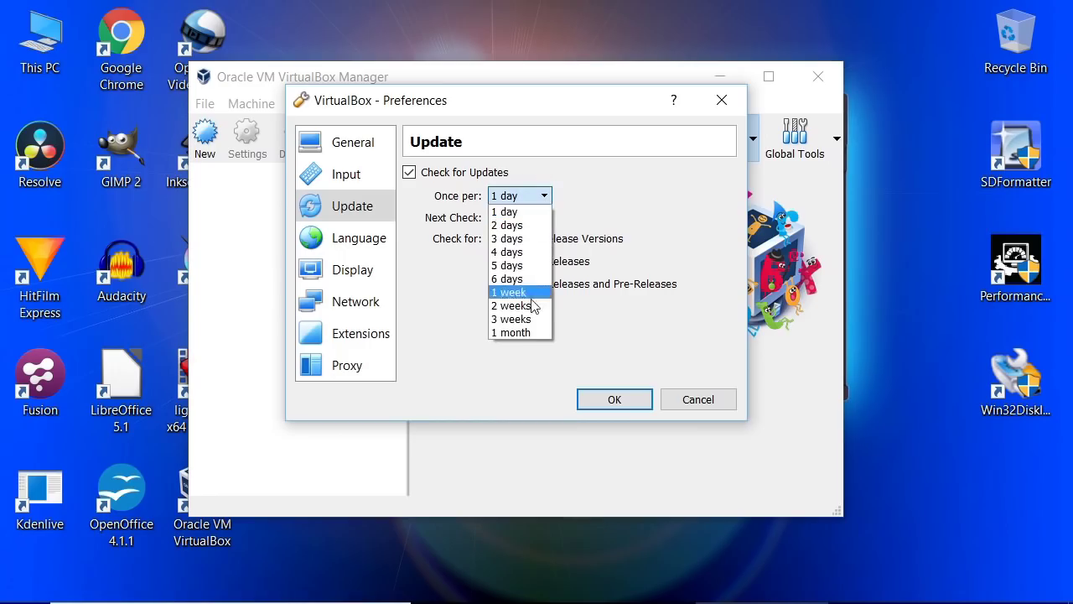
click(532, 306)
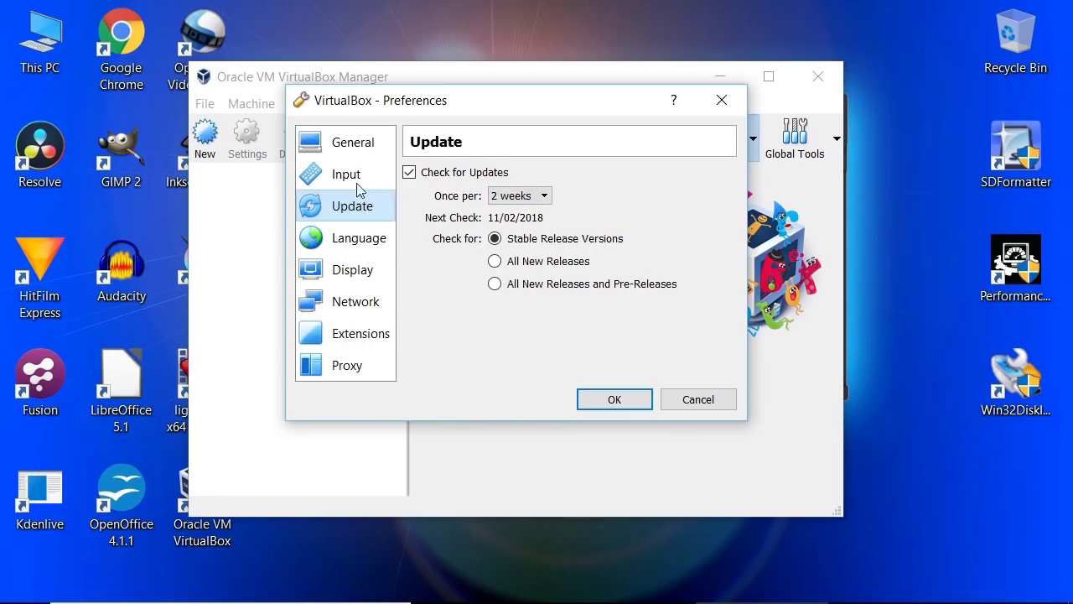
Step: Make D:\Virtual_Machines the default machine folder and save the preferences
click(356, 145)
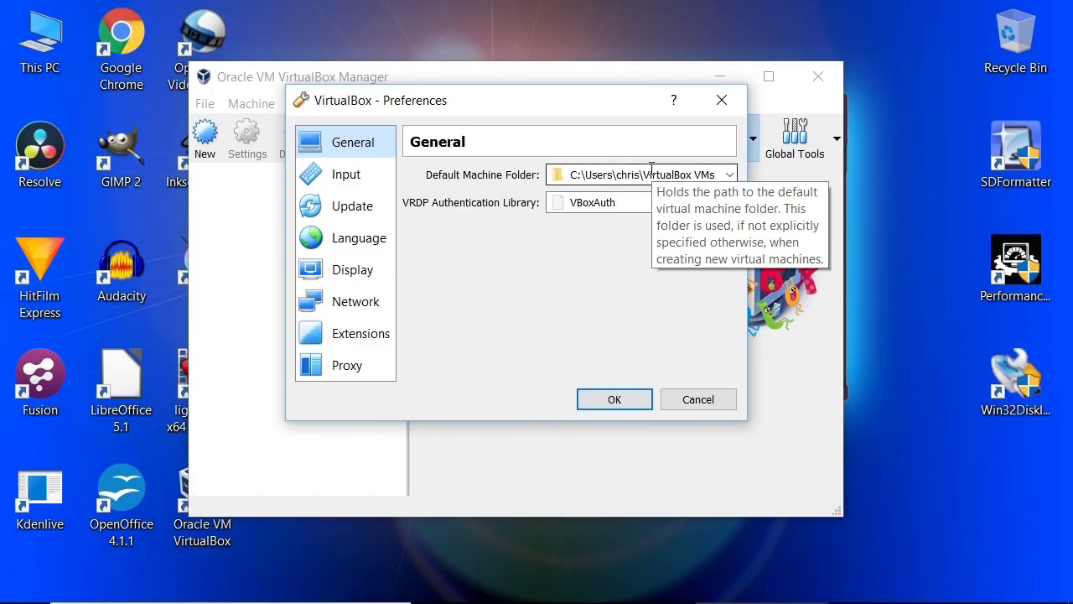
click(730, 175)
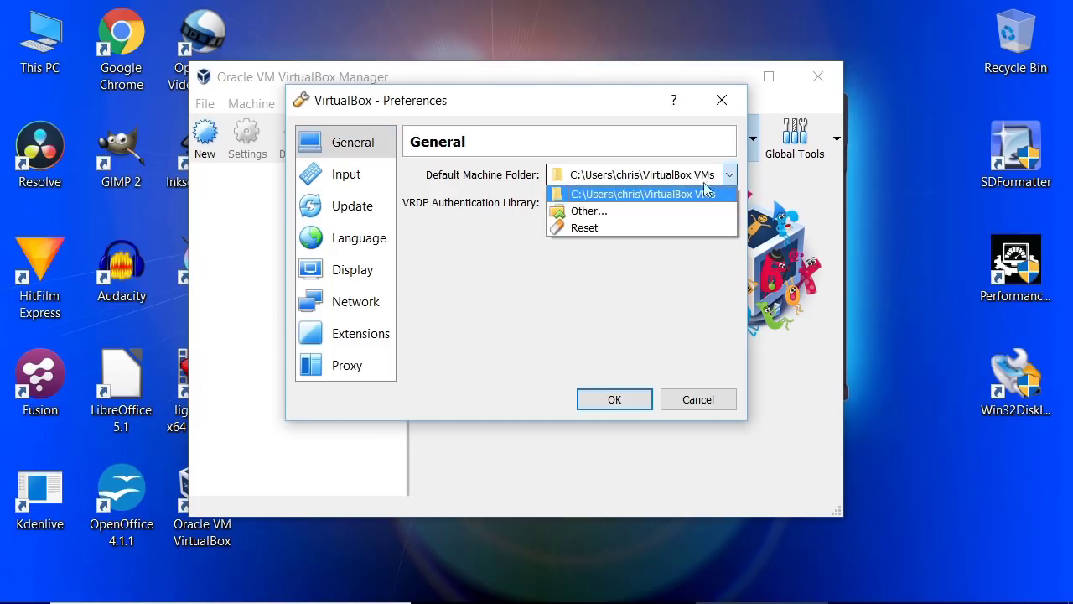
click(613, 212)
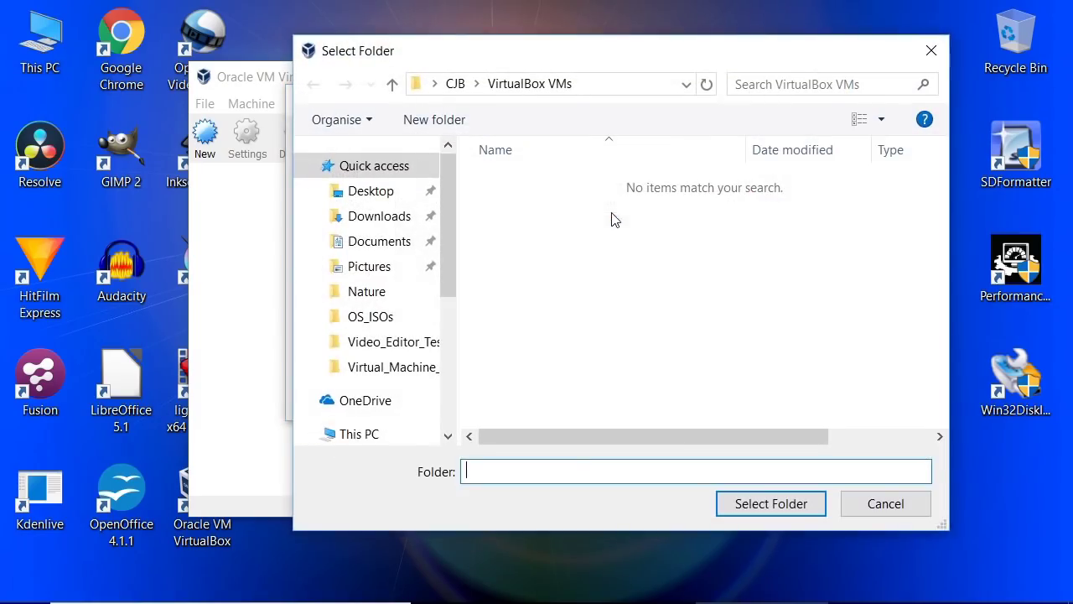
scroll(452, 256, down, 1)
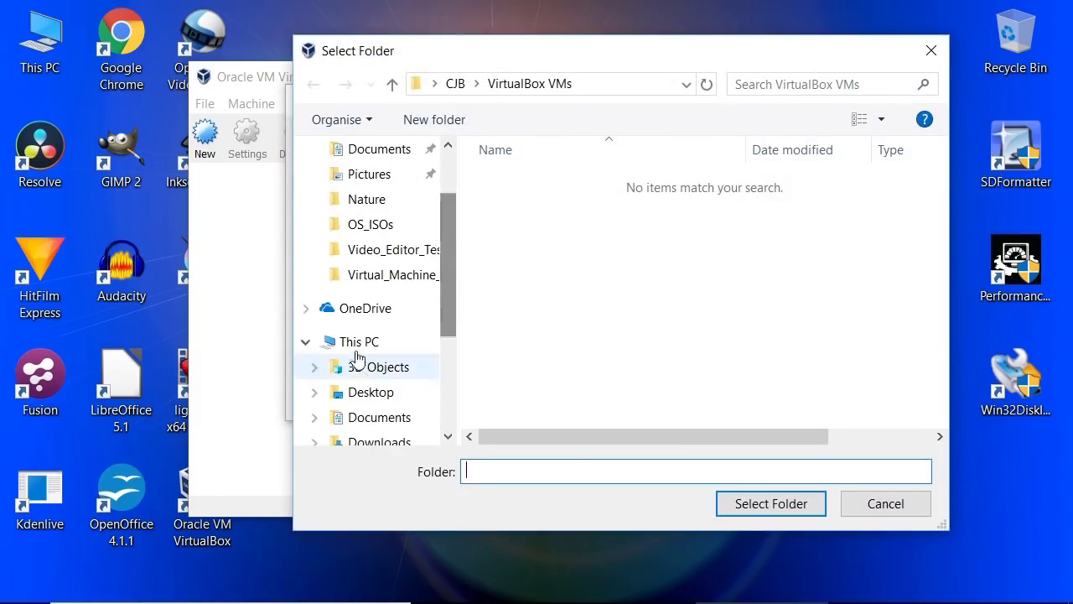
click(360, 342)
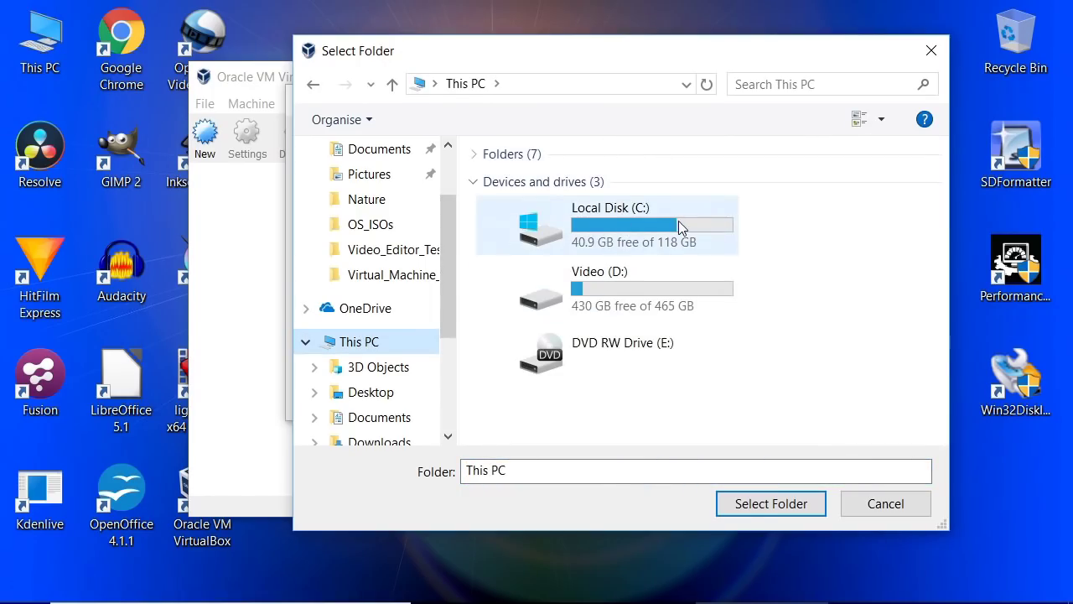
double_click(619, 286)
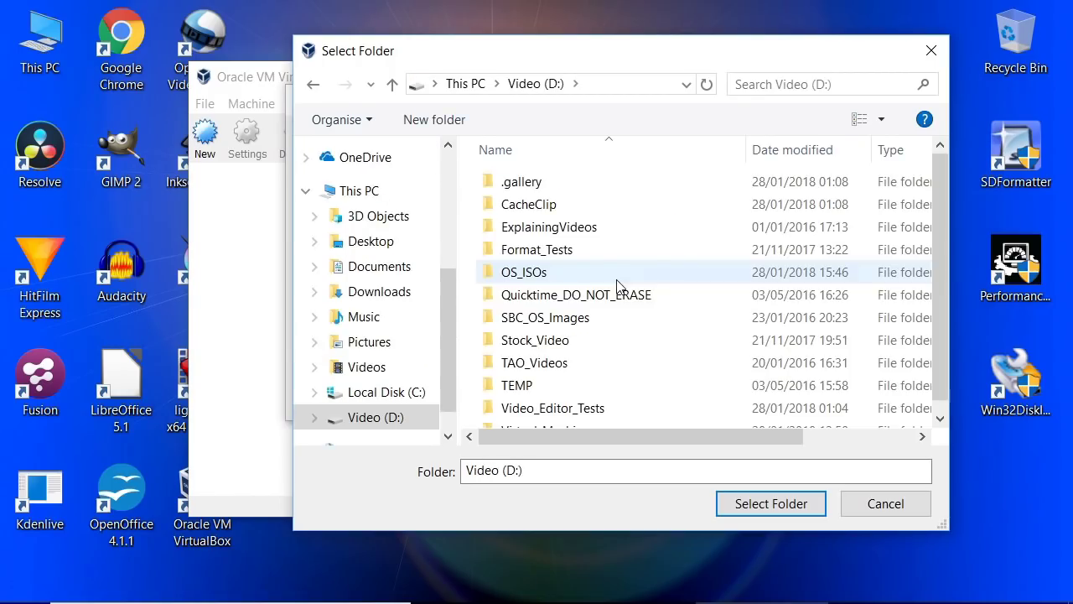
drag(937, 243, 939, 257)
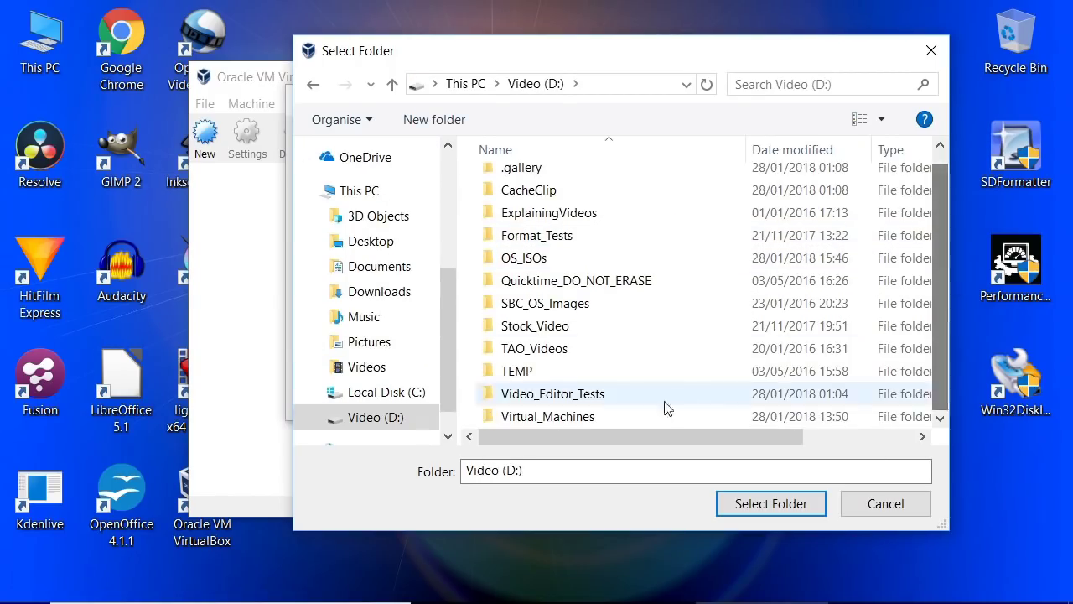
click(587, 419)
click(766, 506)
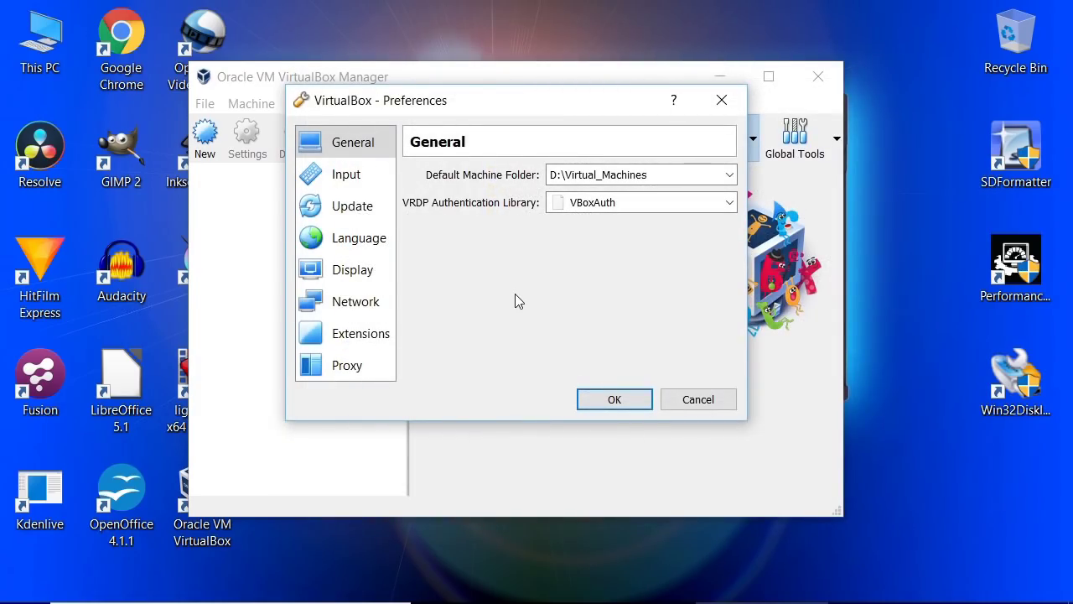
click(608, 399)
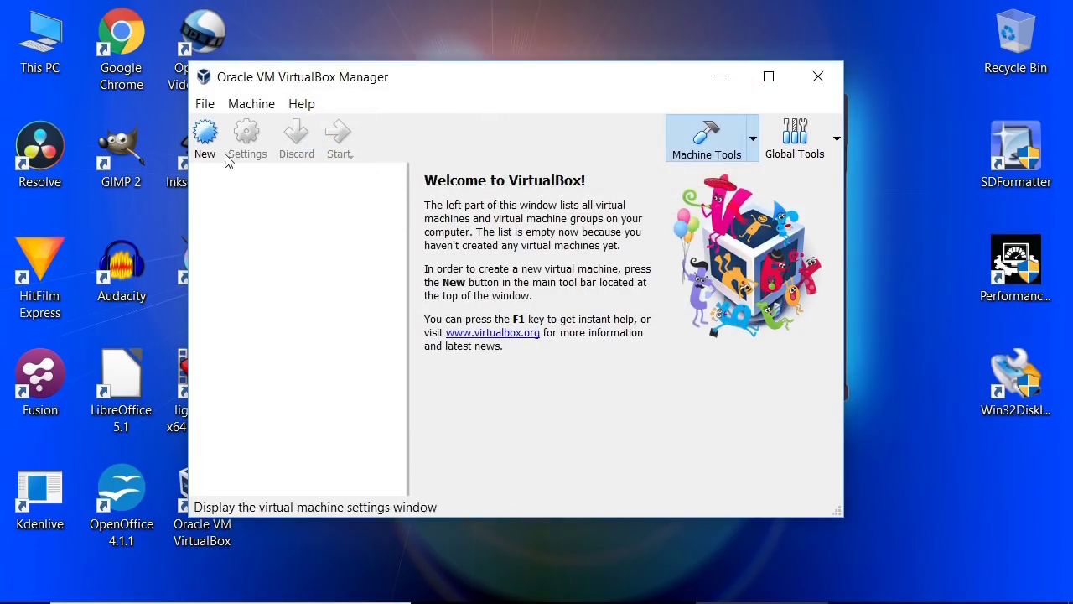
click(203, 136)
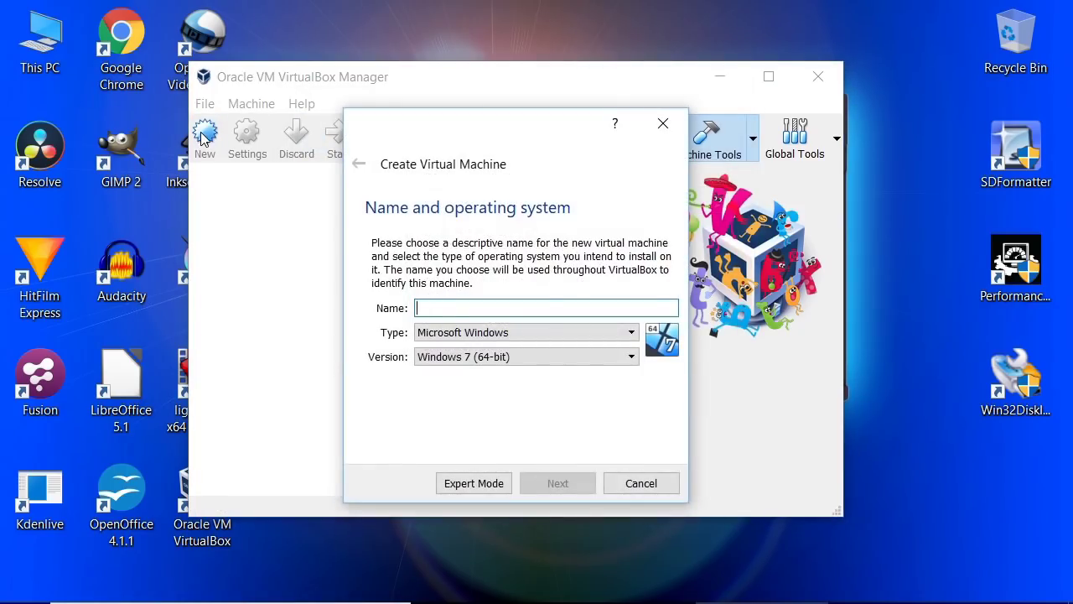
Step: Name the machine Linux Mint, type Linux Ubuntu (64-bit), with 2048 MB memory
text(L)
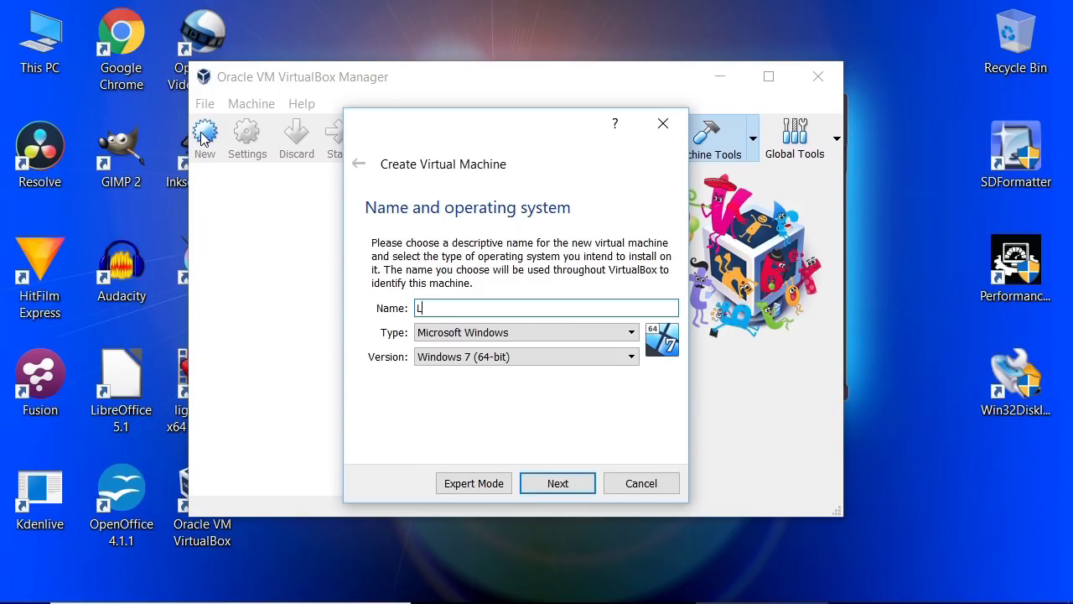
text(inux Mint)
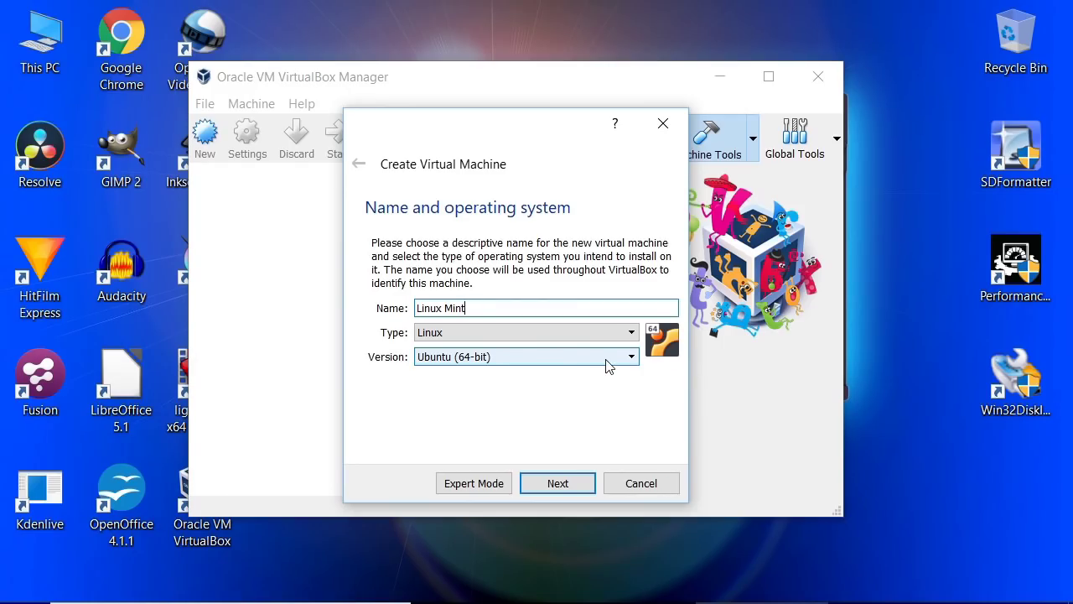
click(631, 357)
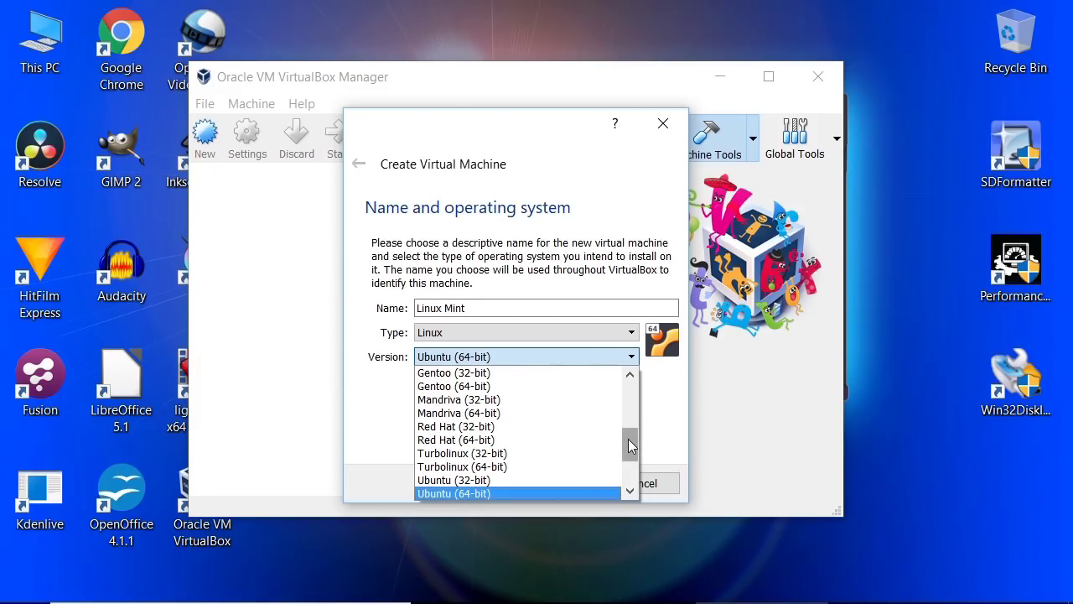
click(630, 358)
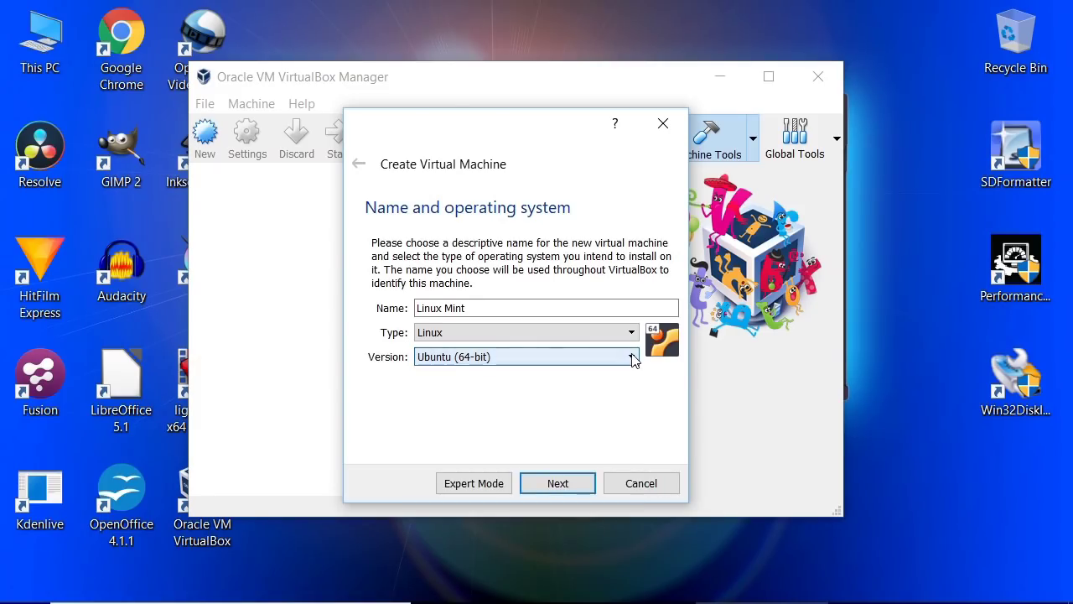
click(555, 485)
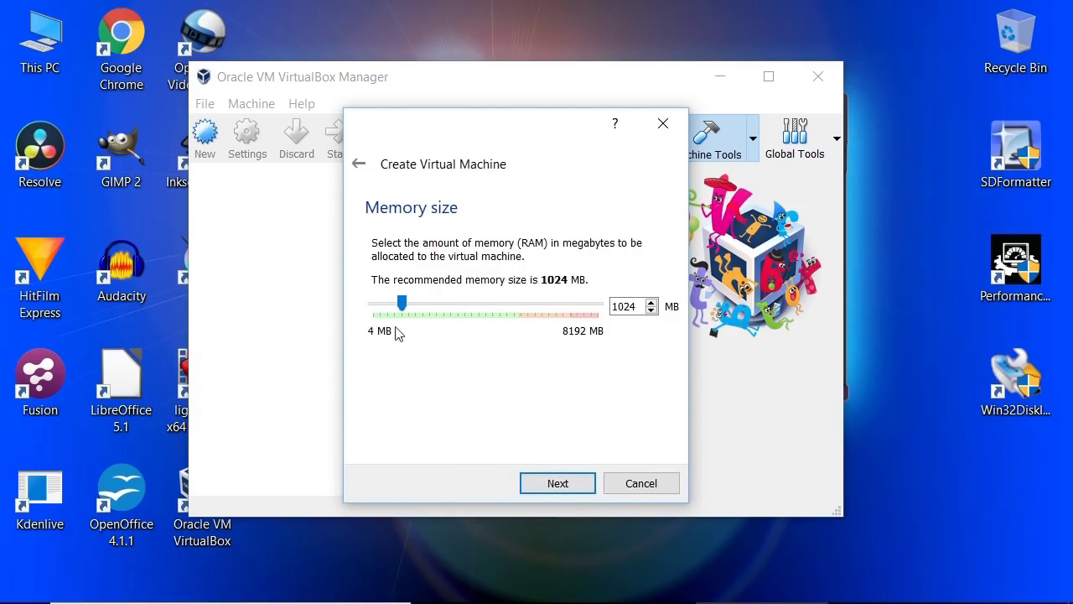
drag(402, 305, 431, 301)
click(558, 483)
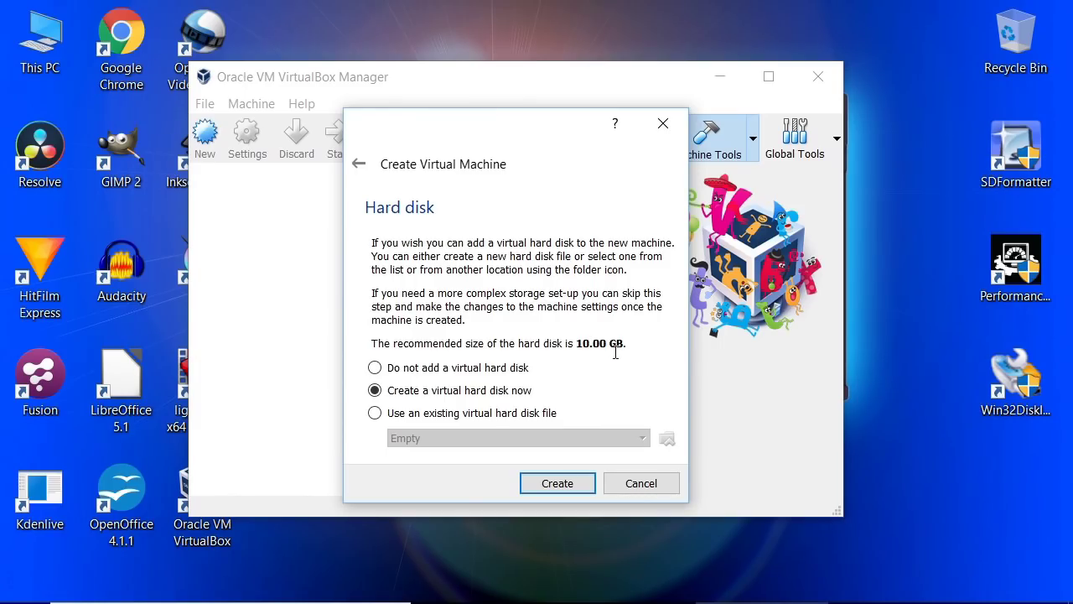
Step: Create a 10.00 GB dynamically allocated VDI disk named Linux Mint
click(557, 484)
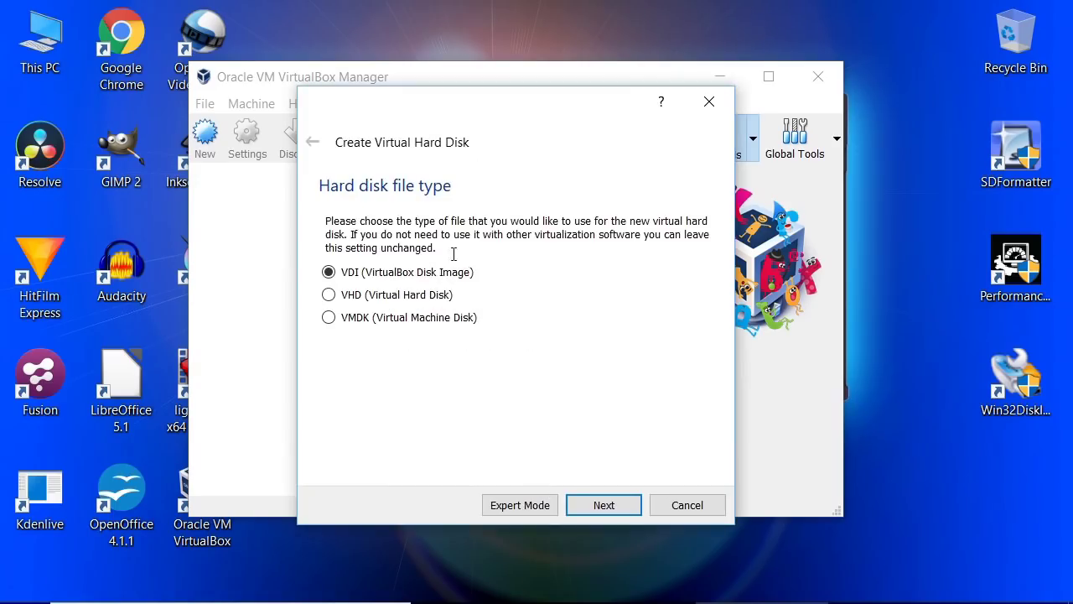
click(600, 505)
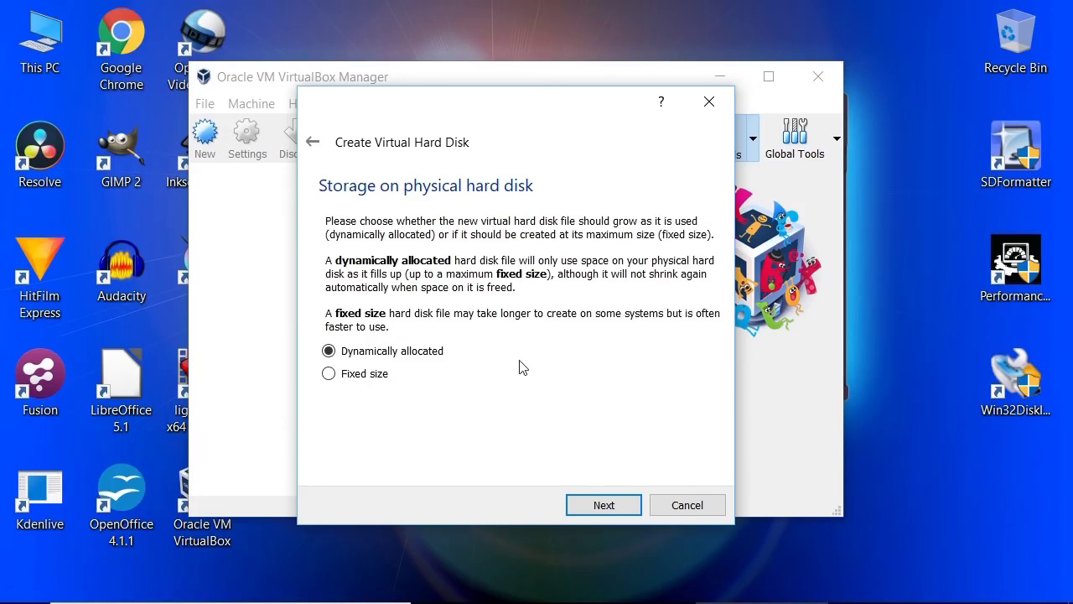
click(584, 505)
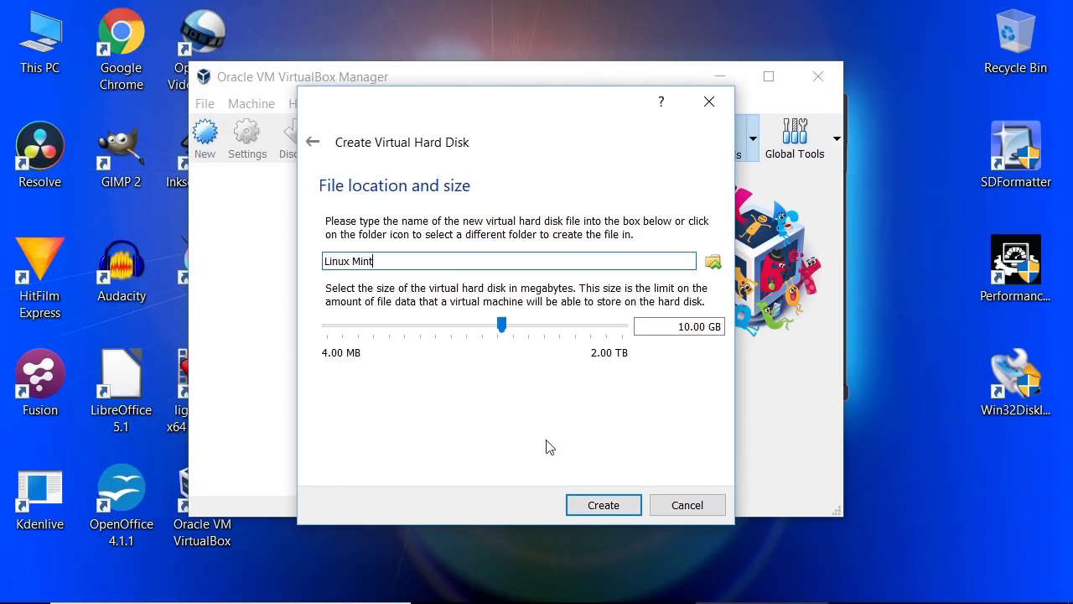
click(602, 505)
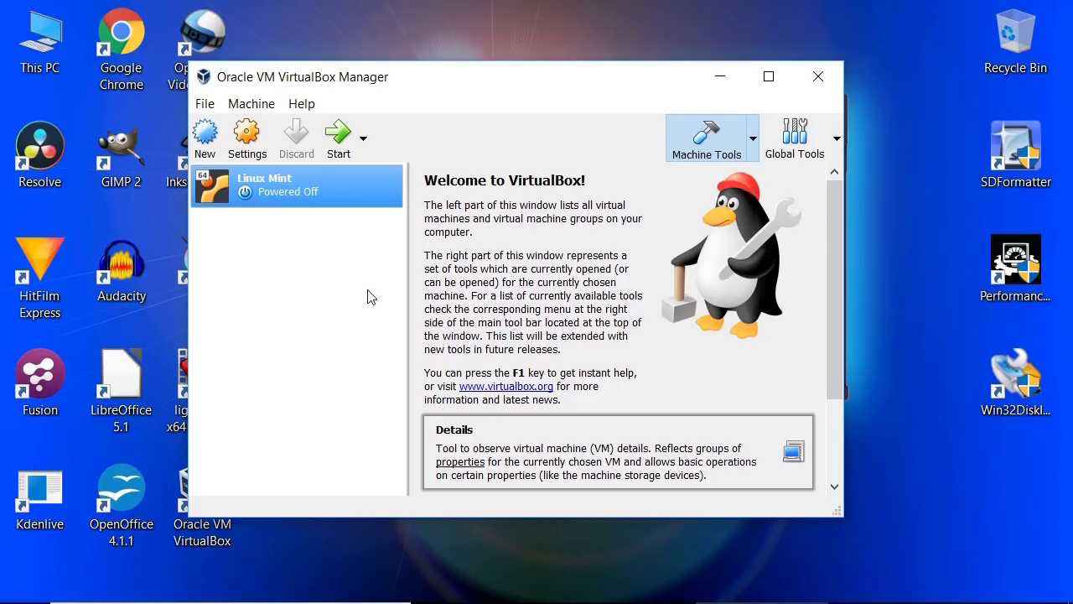
Step: Start the Linux Mint VM with linuxmint-18-cinnamon-64bit.iso as its start-up disk
double_click(277, 194)
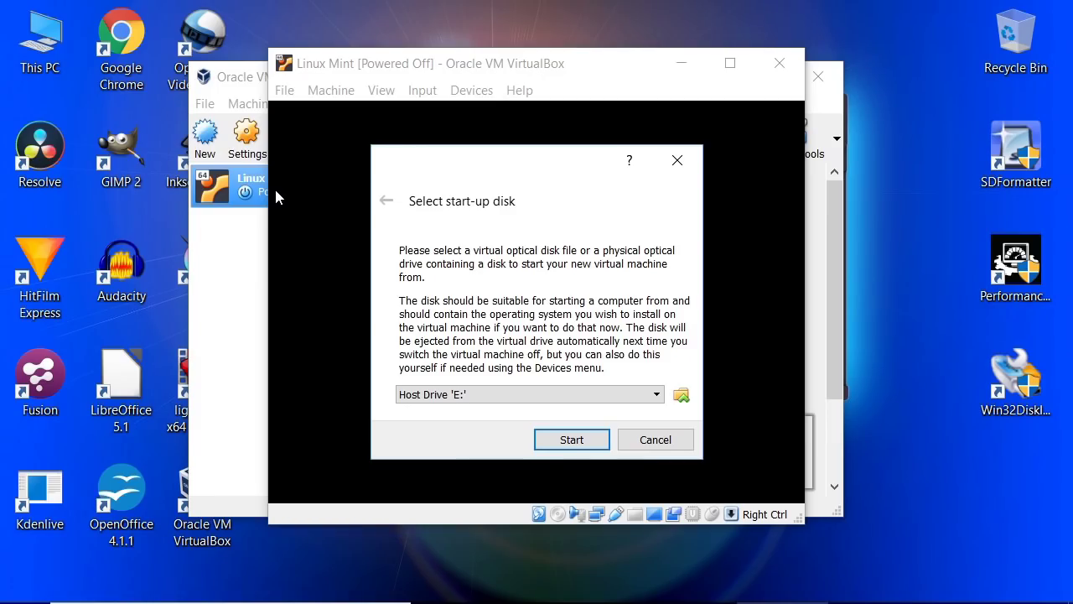
click(680, 396)
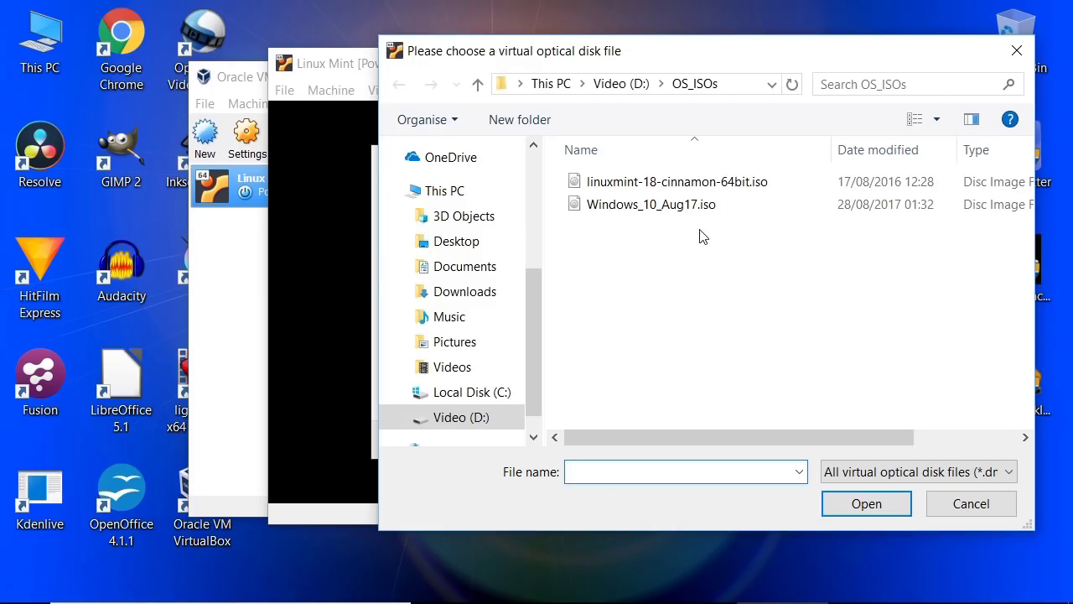
click(677, 185)
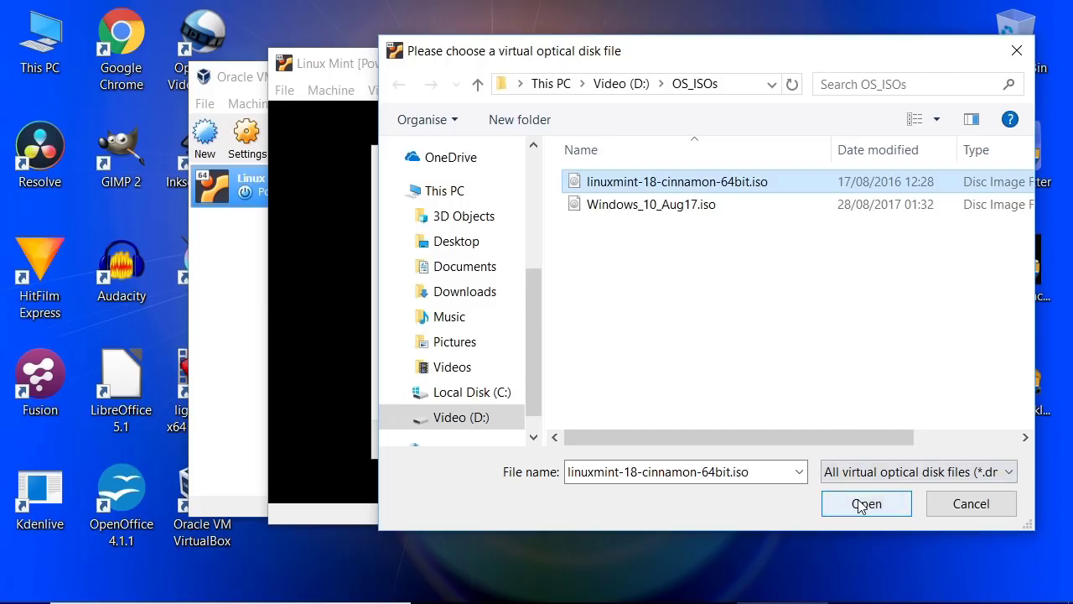
click(860, 503)
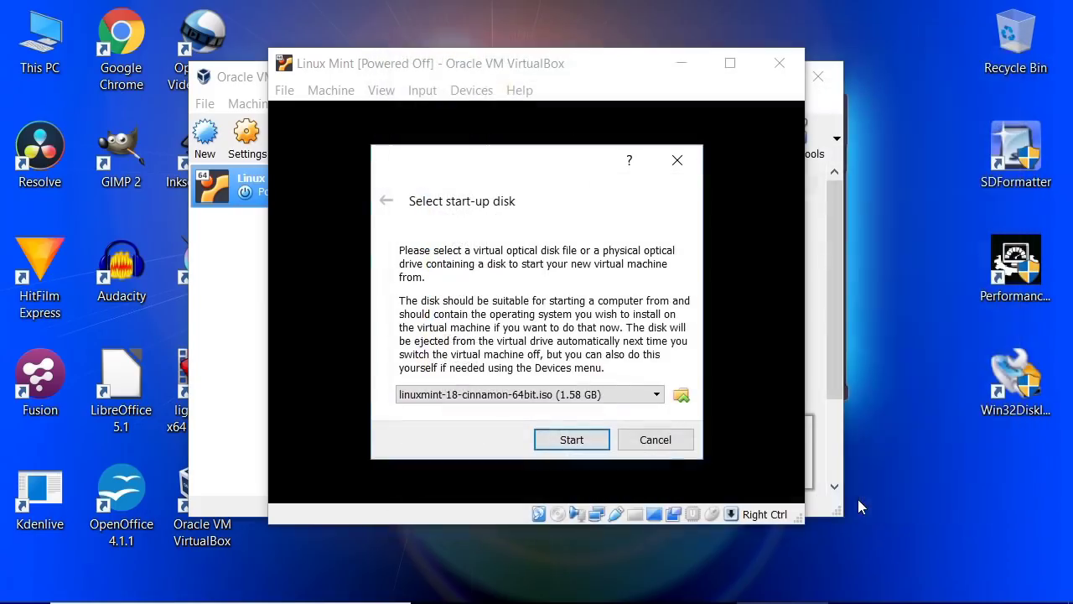
click(570, 440)
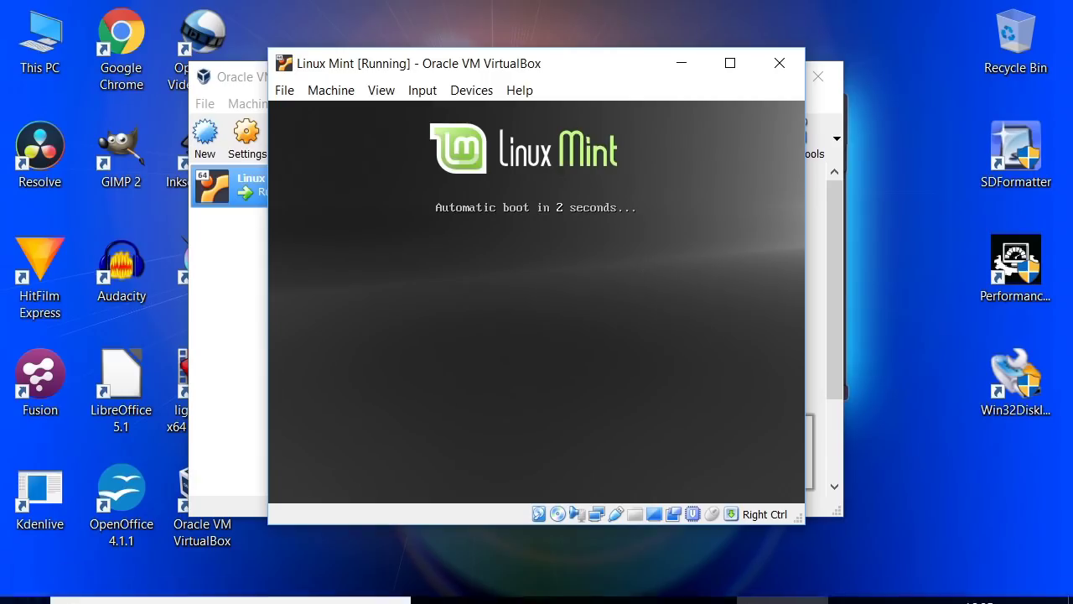
click(31, 590)
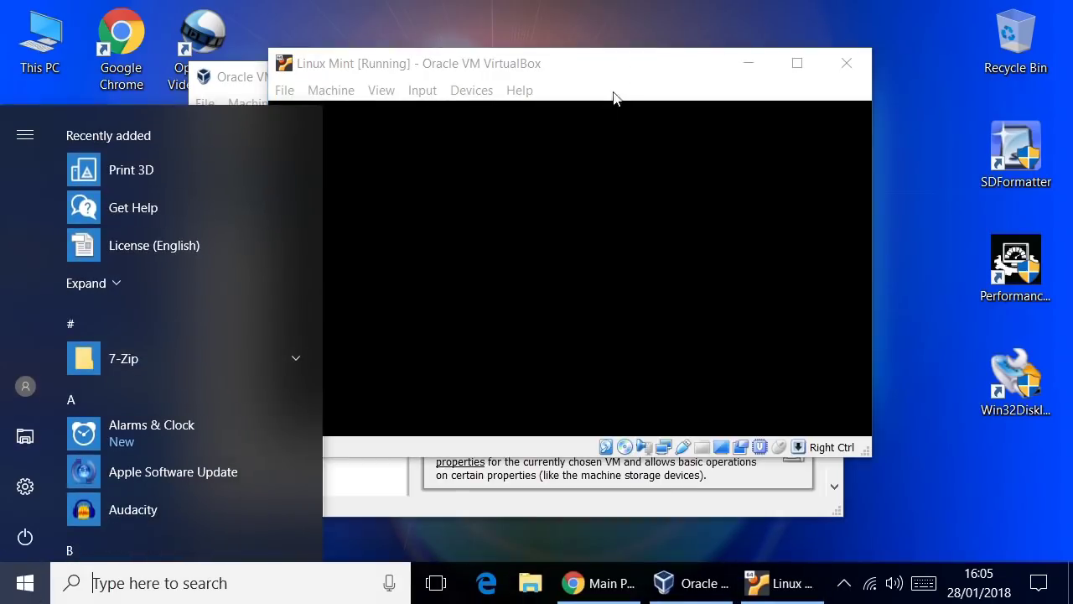
Step: Dismiss the software rendering notice and launch Install Linux Mint from the live desktop
click(634, 60)
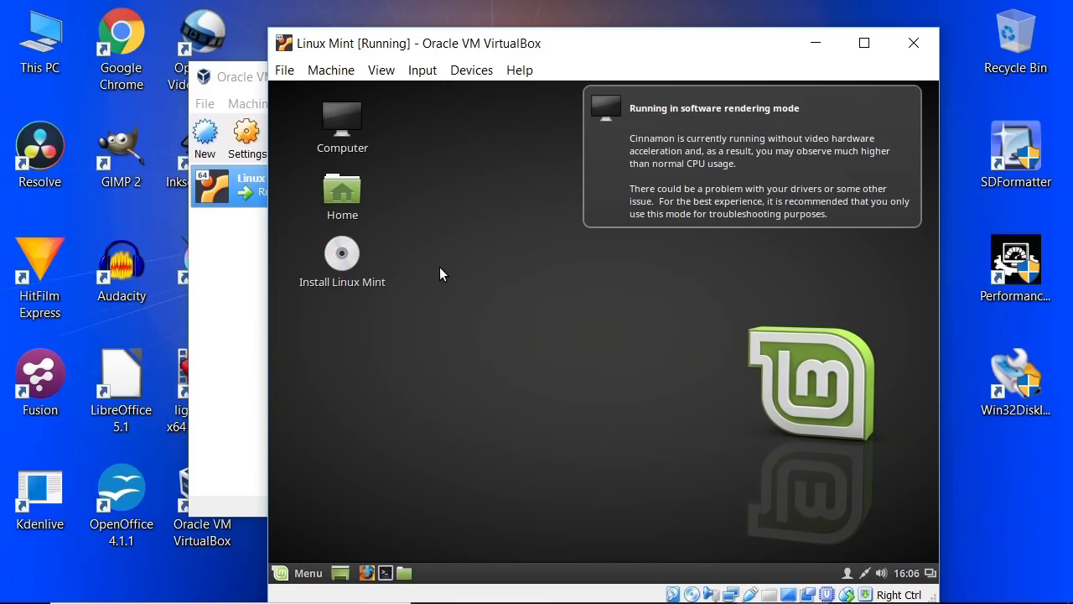
drag(685, 52, 635, 37)
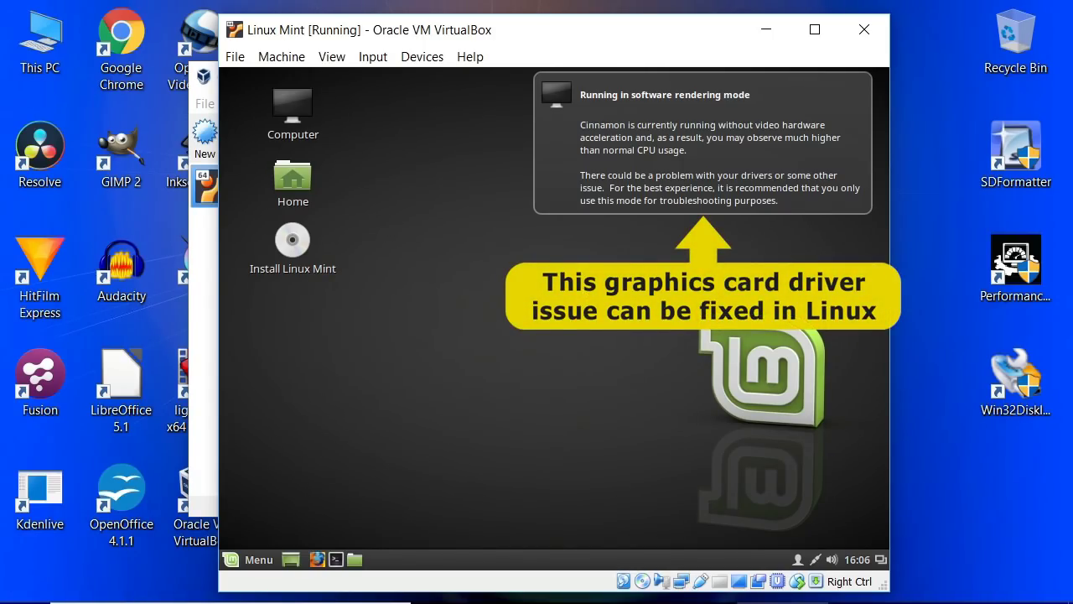
click(808, 104)
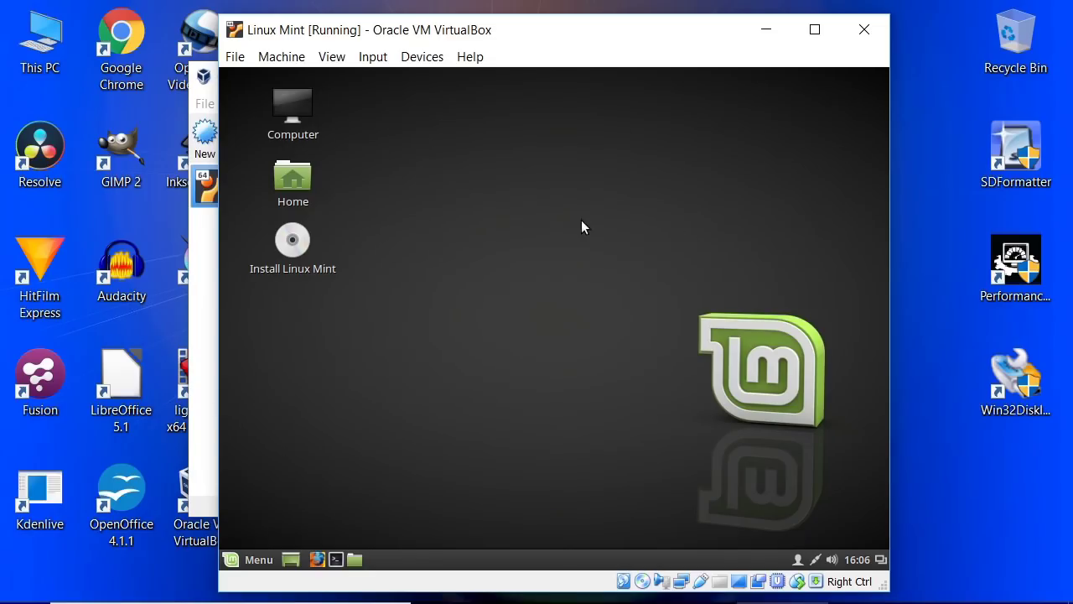
click(24, 596)
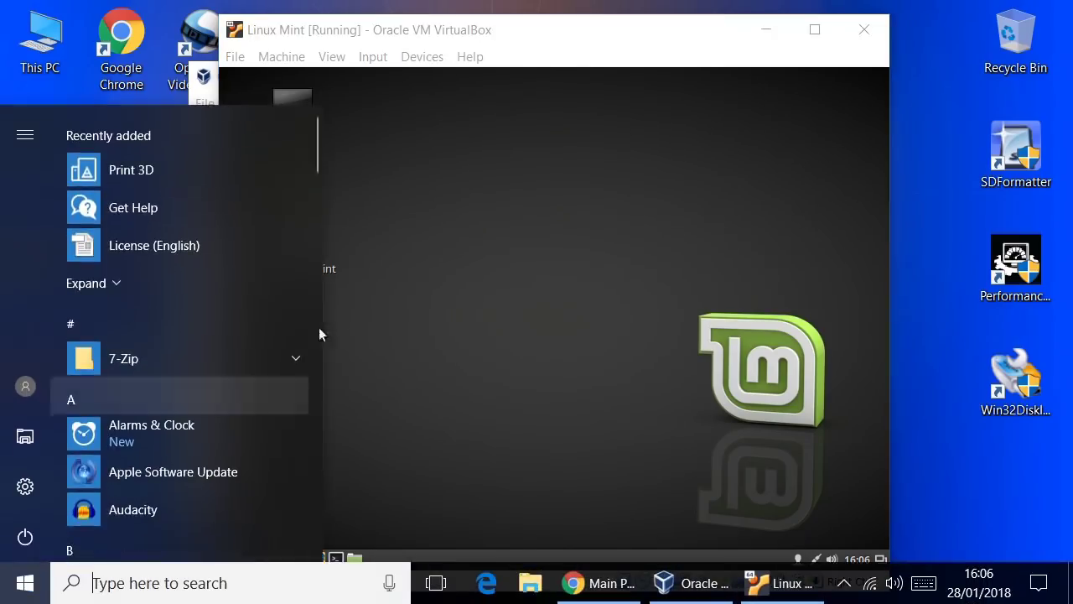
click(524, 173)
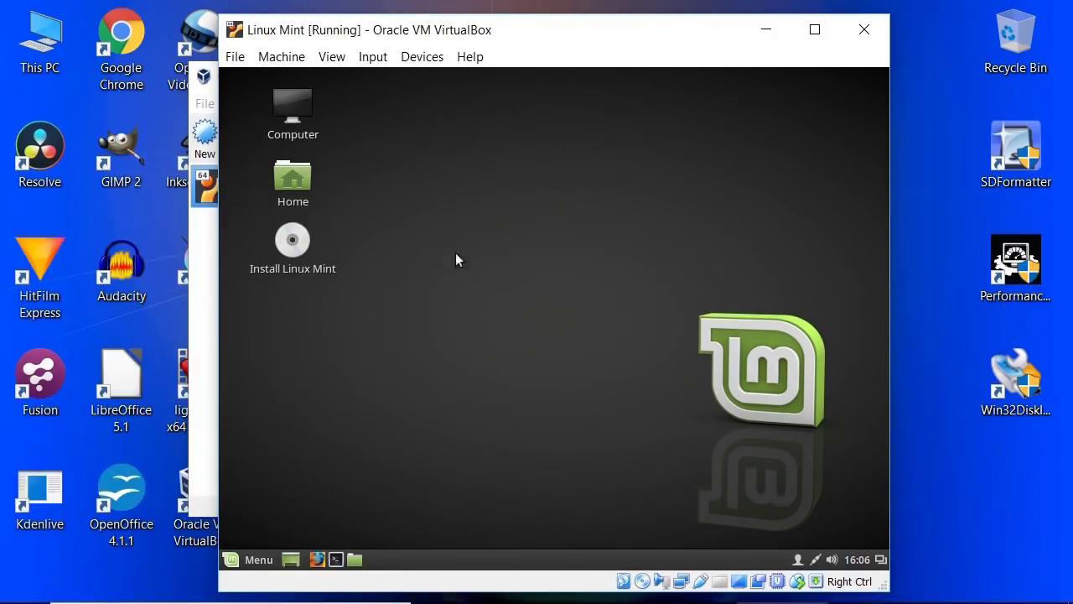
click(297, 242)
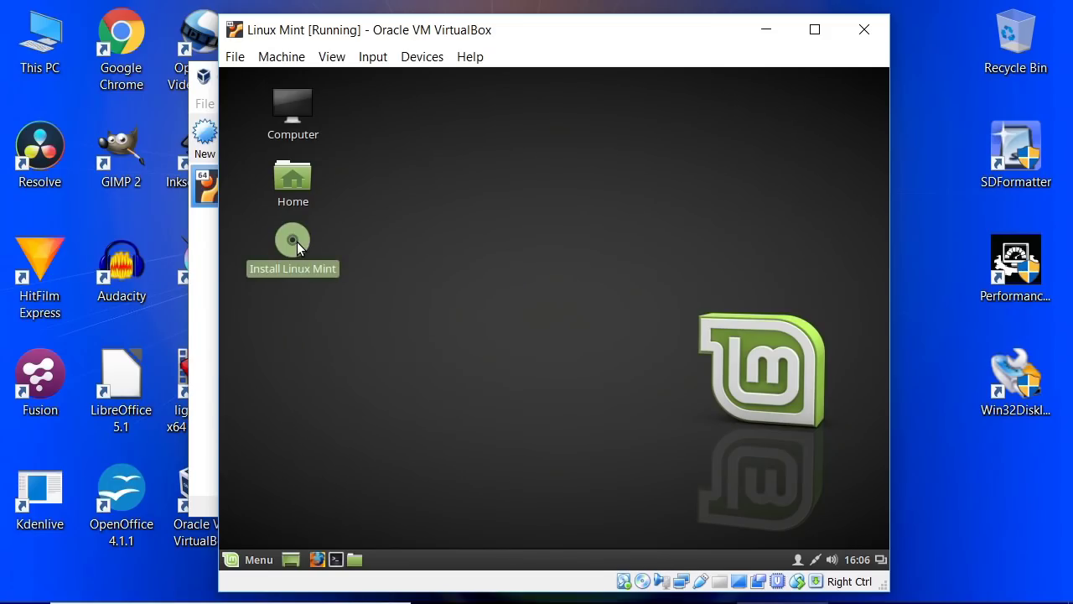
double_click(297, 242)
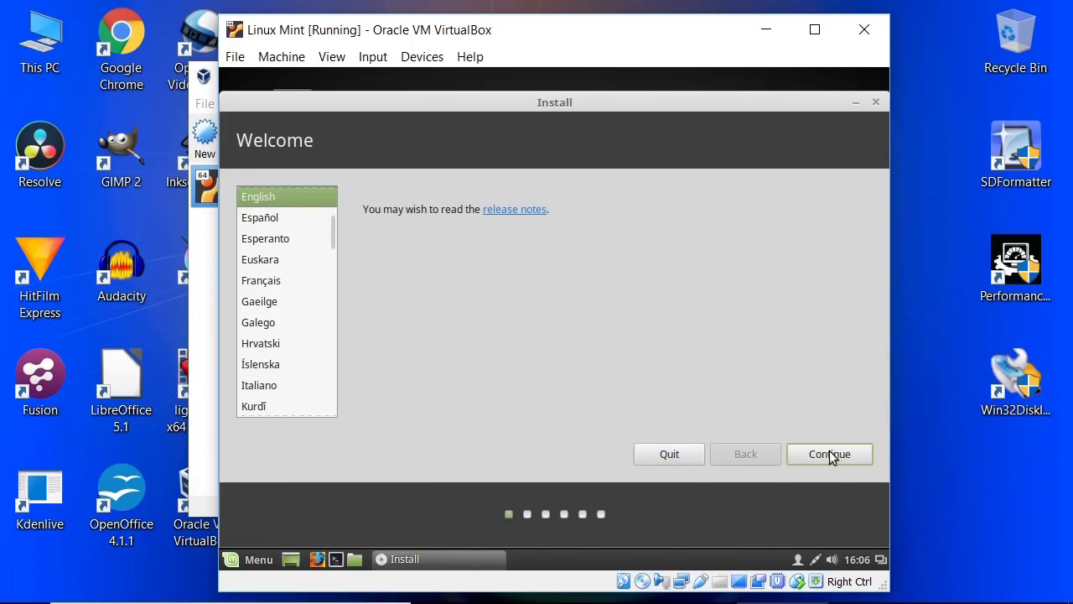
Step: Choose English, skip third-party software, erase the disk to install, and accept London
click(827, 452)
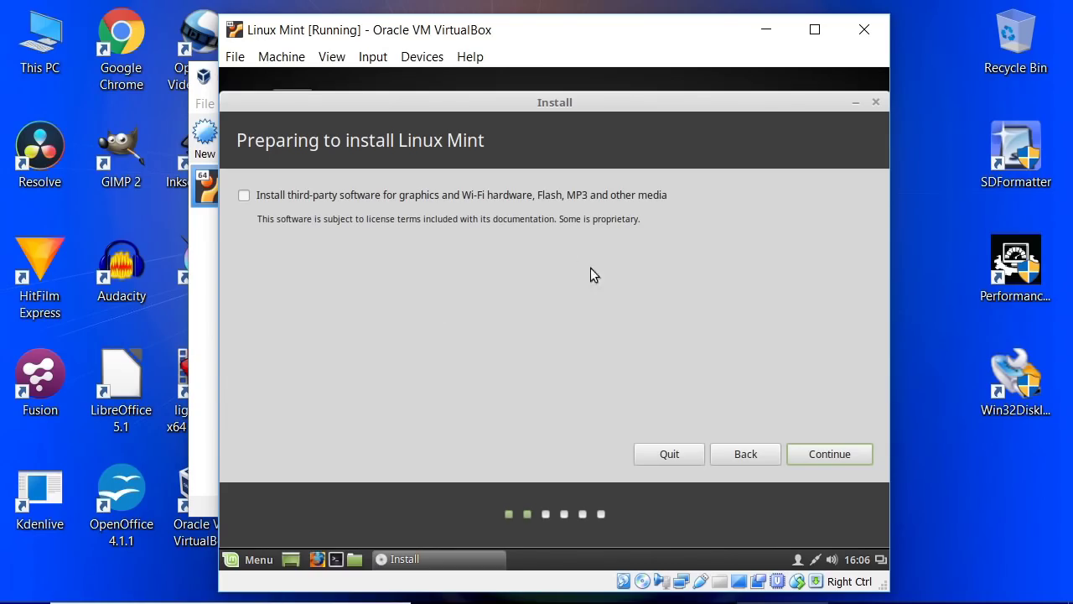
click(825, 454)
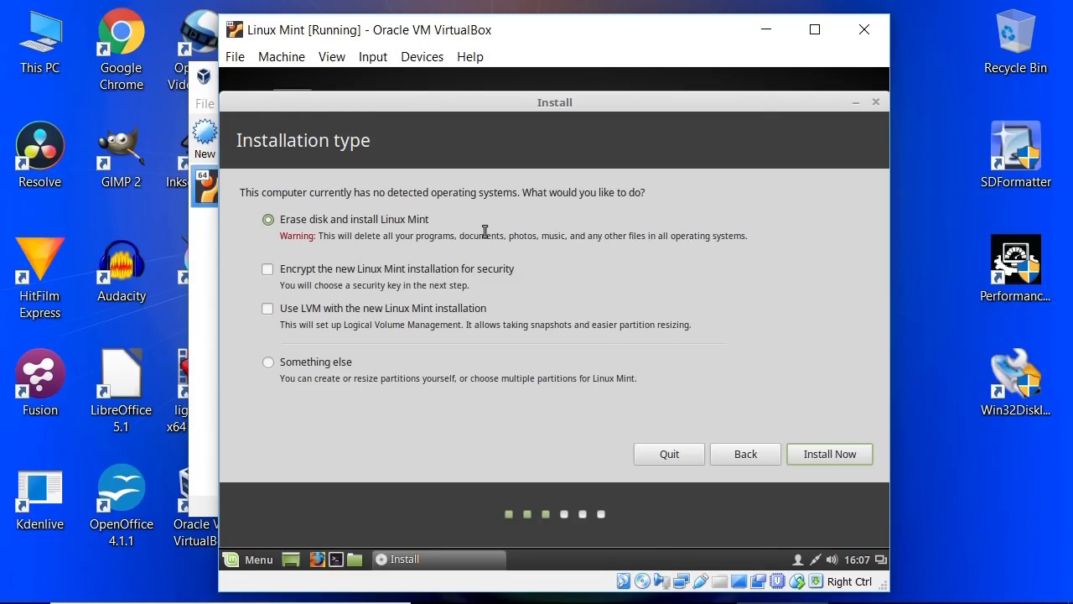
click(829, 455)
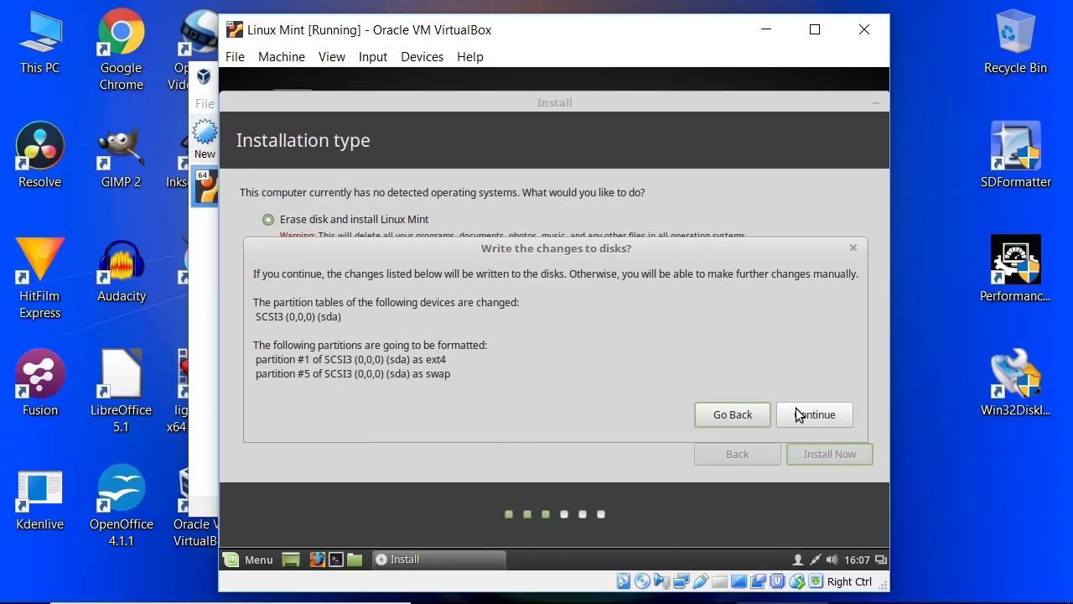
click(796, 412)
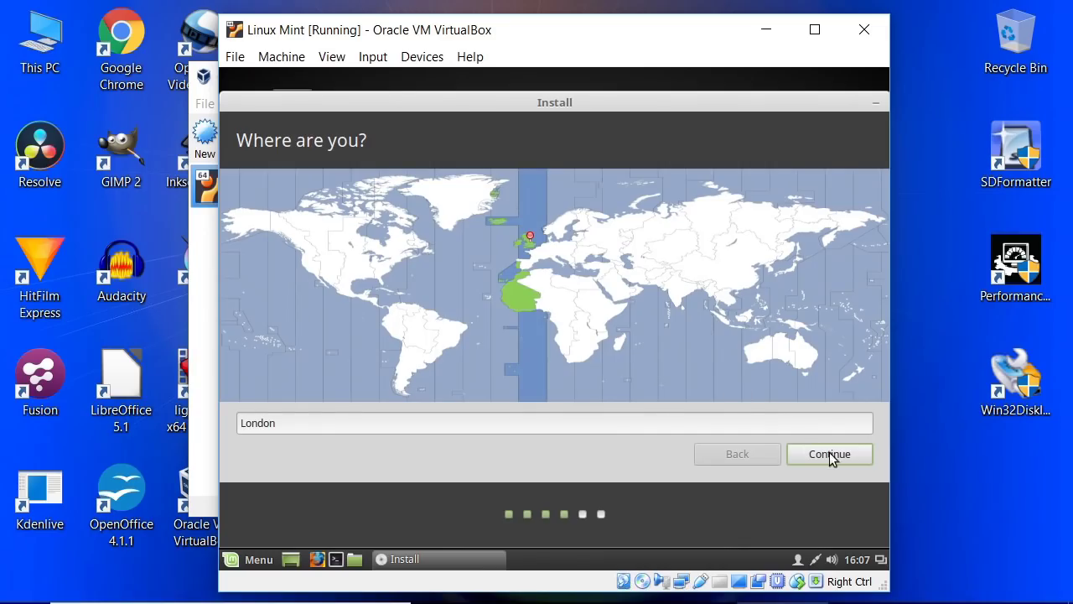
click(833, 455)
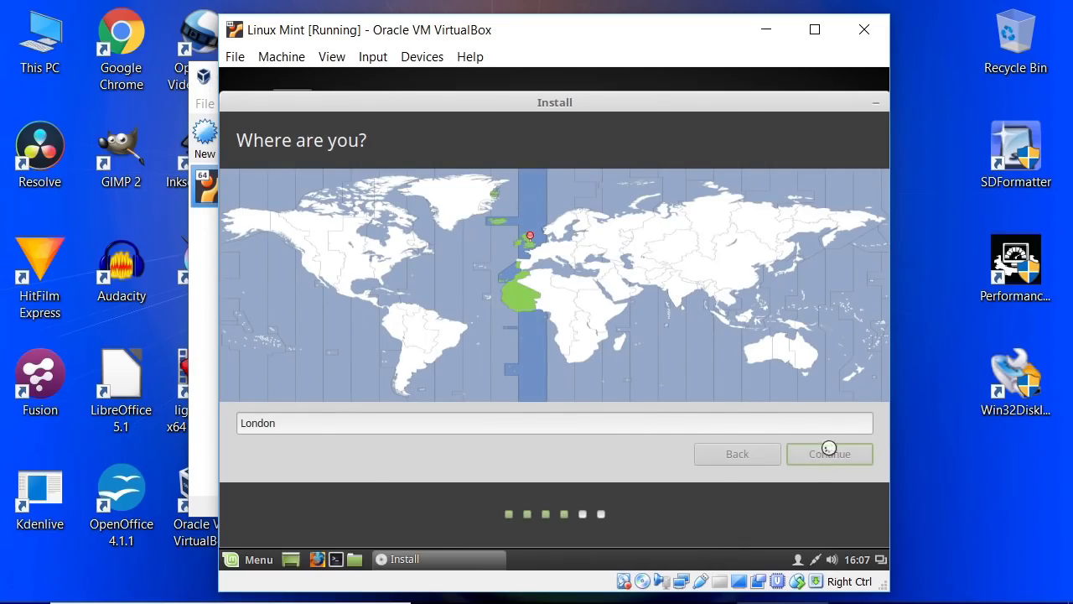
Step: Accept the default keyboard layout and fill in the user's name, username and password fields
click(828, 453)
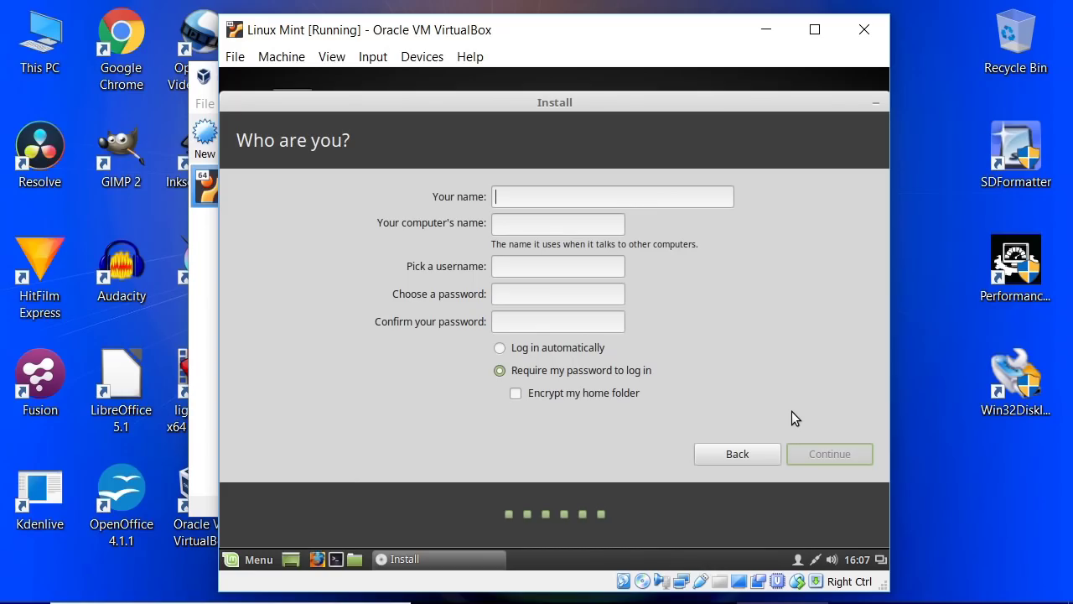
key(Tab)
key(Tab)
key(Tab)
key(Tab)
Step: Enable automatic login, submit the account to start copying files, and bring up Chrome's Linux Mint site
click(499, 347)
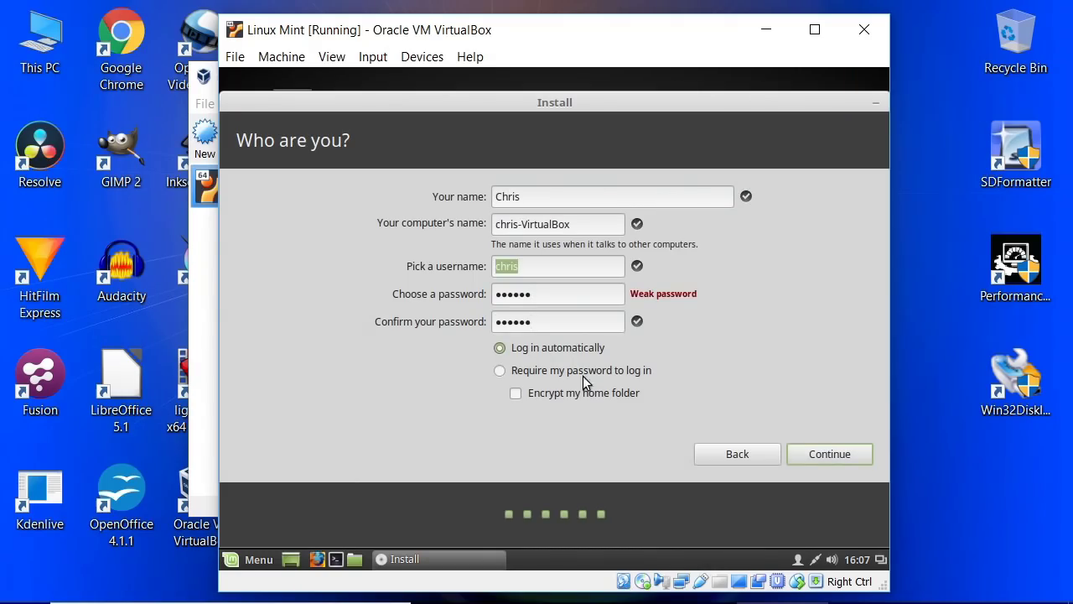
click(818, 461)
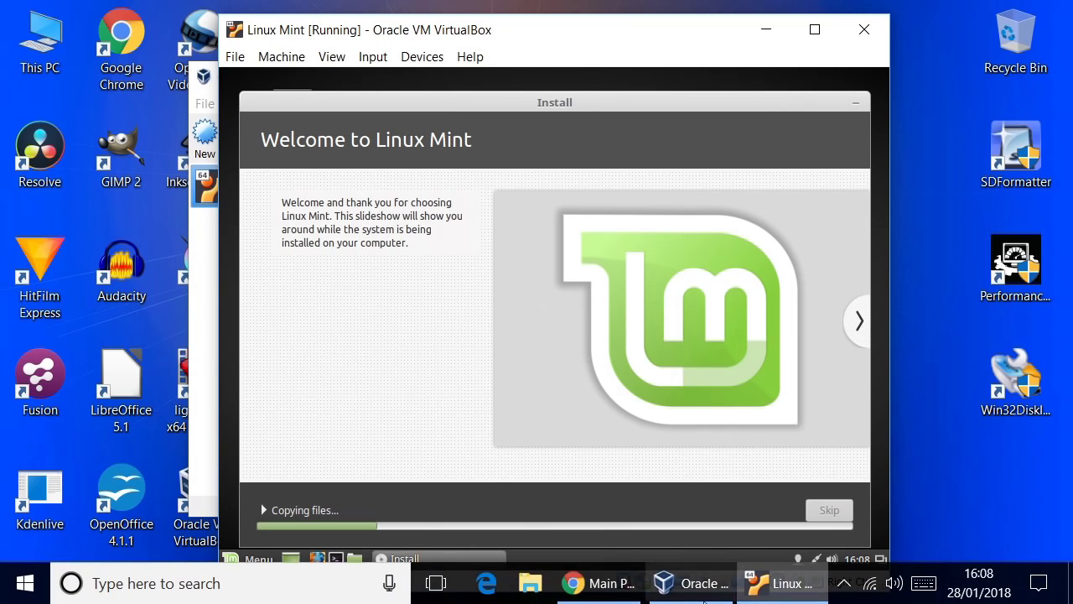
click(608, 585)
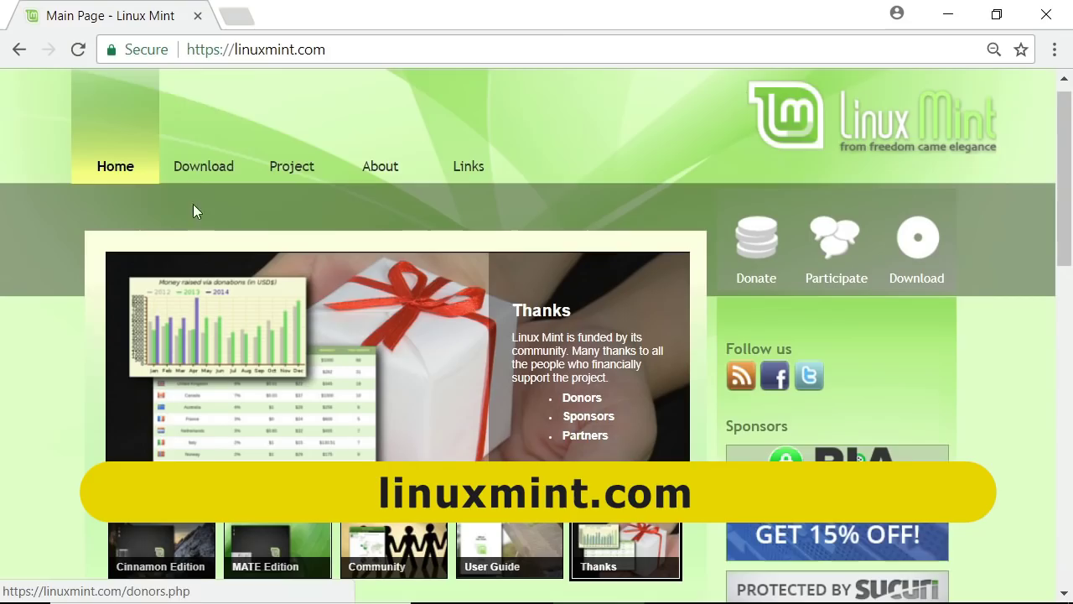
Step: Go to the Linux Mint Cinnamon 64-bit download, pick the EvoWise CDN mirror, then cancel saving the ISO
mouse_move(192, 171)
click(192, 168)
drag(1067, 144, 1070, 298)
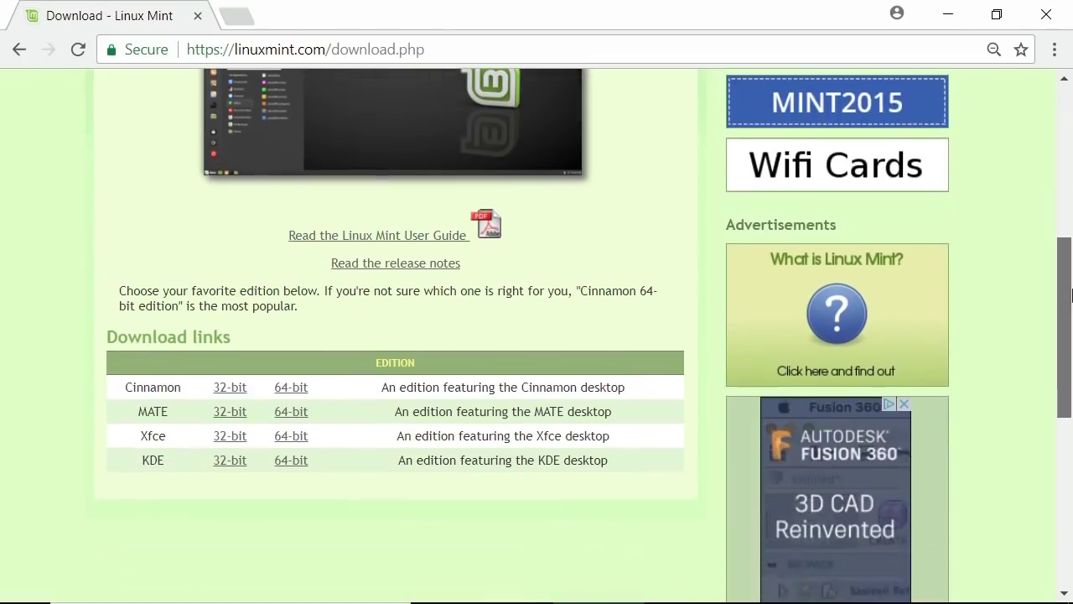
click(295, 390)
drag(1071, 147, 1070, 171)
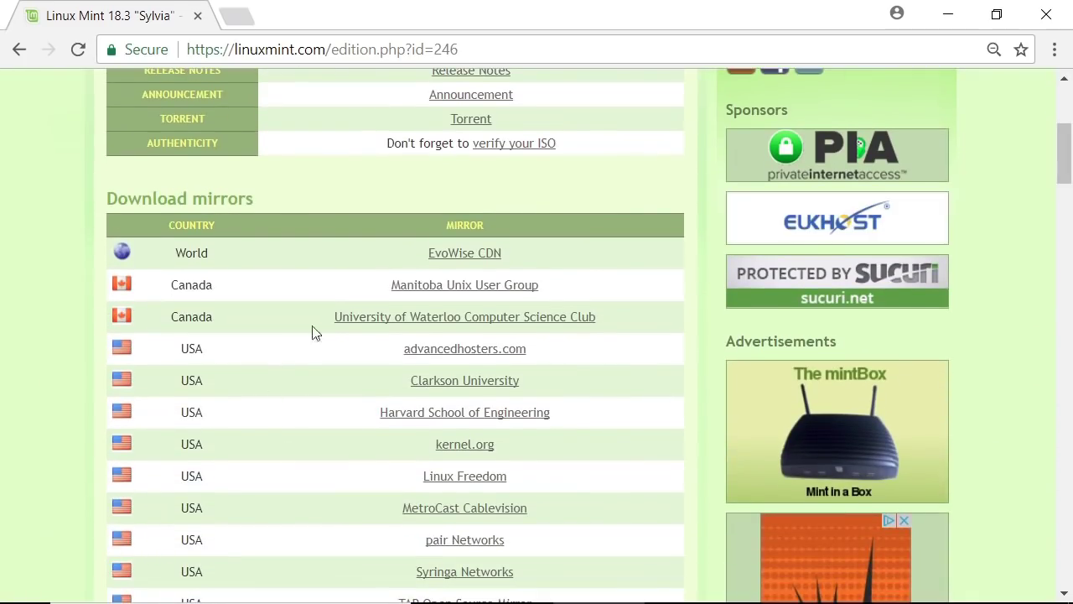
click(456, 263)
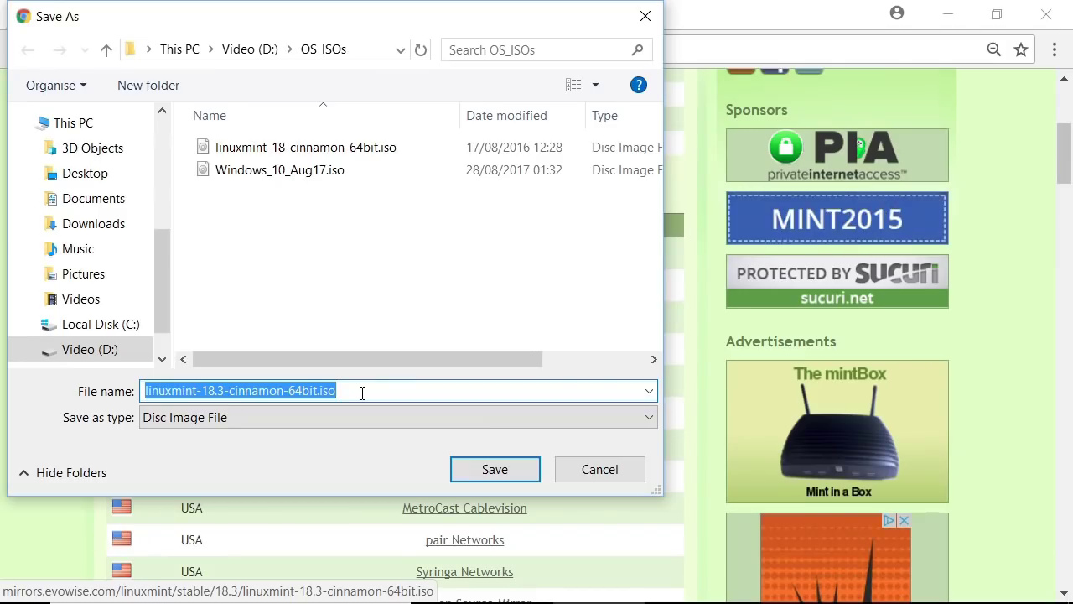
click(613, 471)
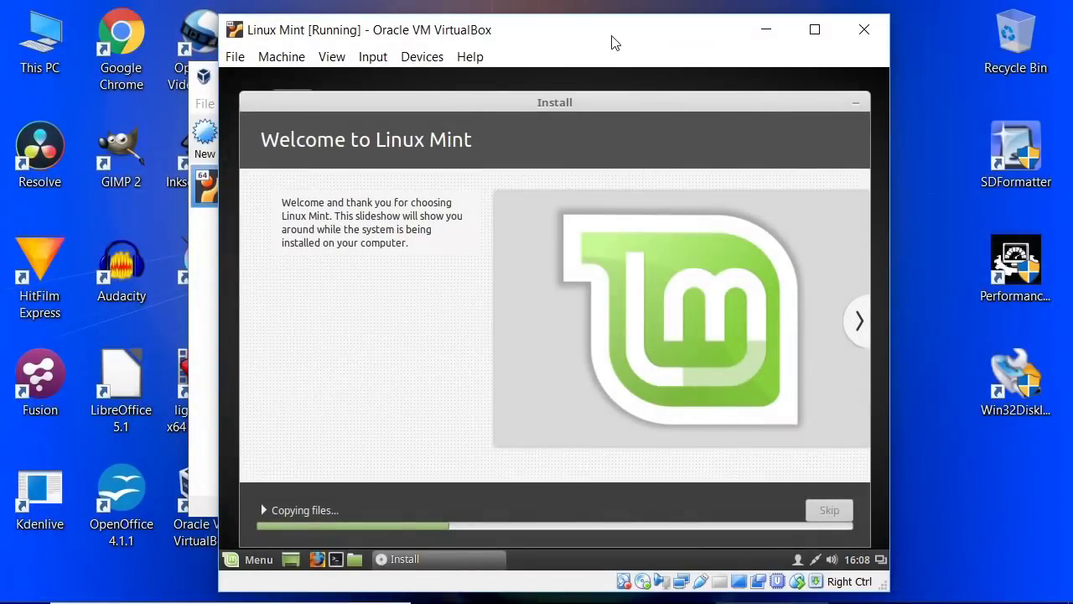
Step: Restart the finished Linux Mint install and confirm at the remove-installation-medium prompt
drag(606, 35, 603, 35)
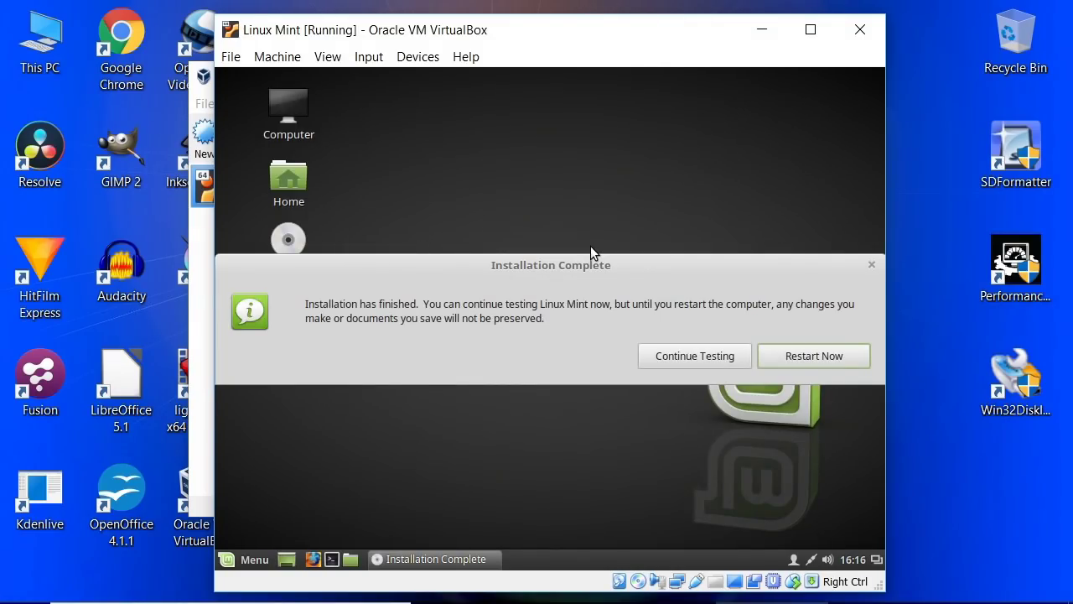
click(830, 359)
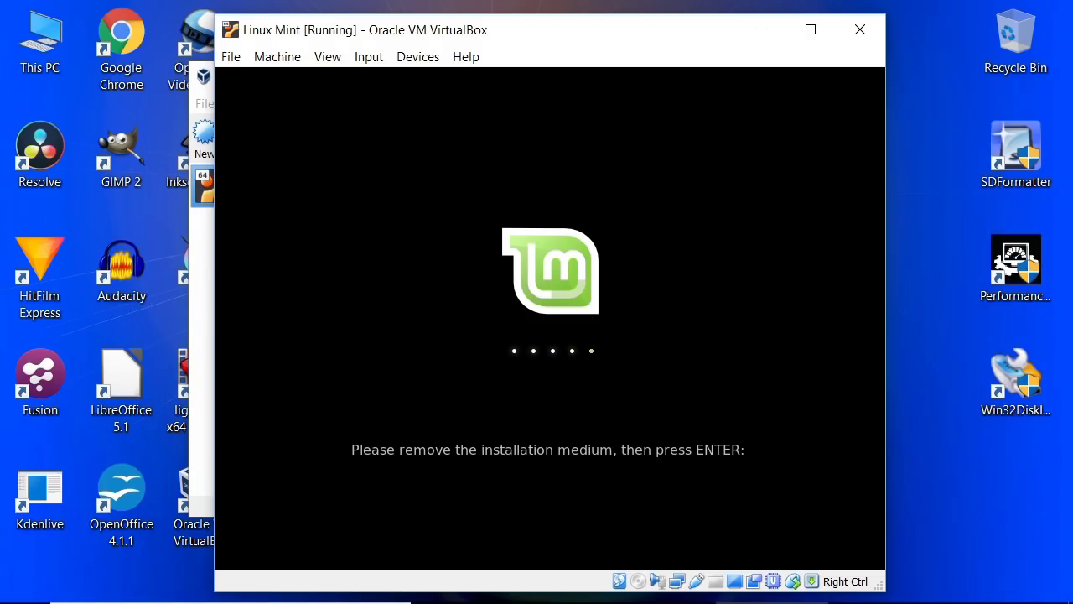
key(Return)
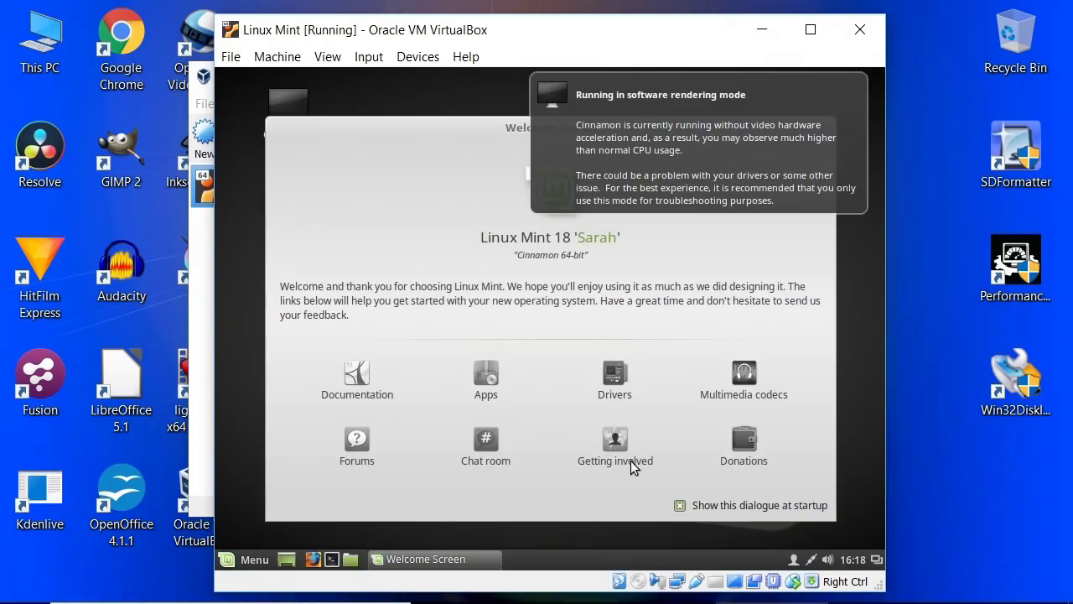
Step: Dismiss the software rendering notice, untick 'Show this dialogue at startup', and close the Welcome Screen
click(821, 105)
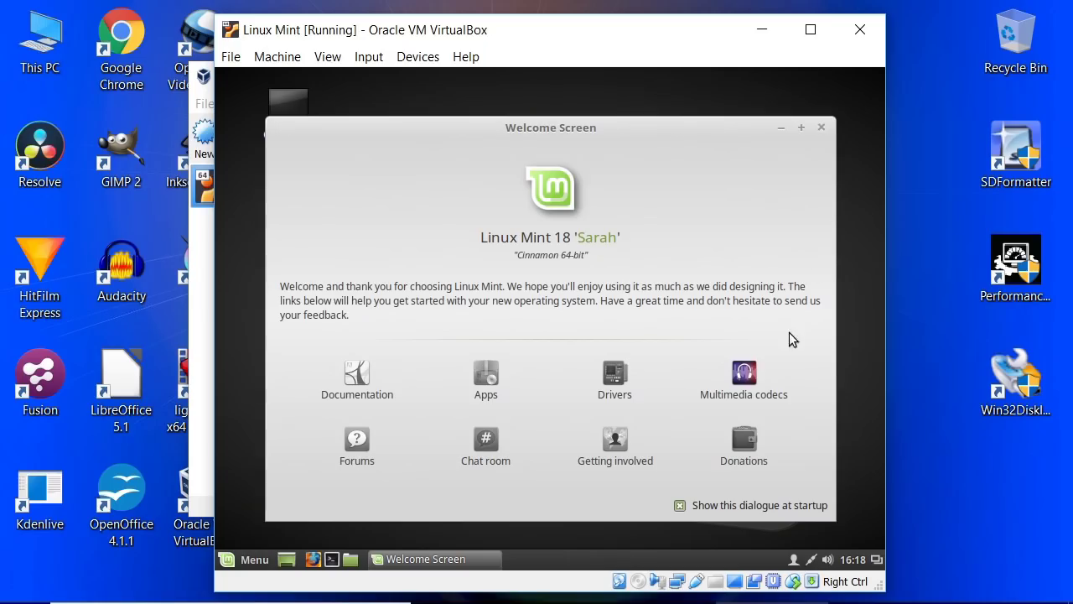
click(680, 505)
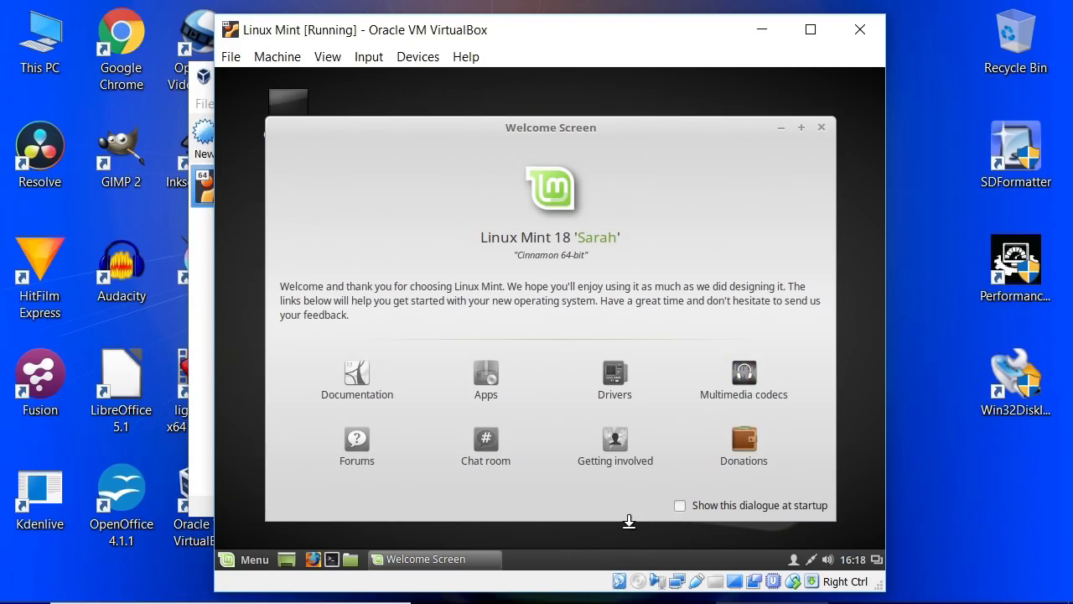
click(822, 129)
drag(613, 36, 618, 27)
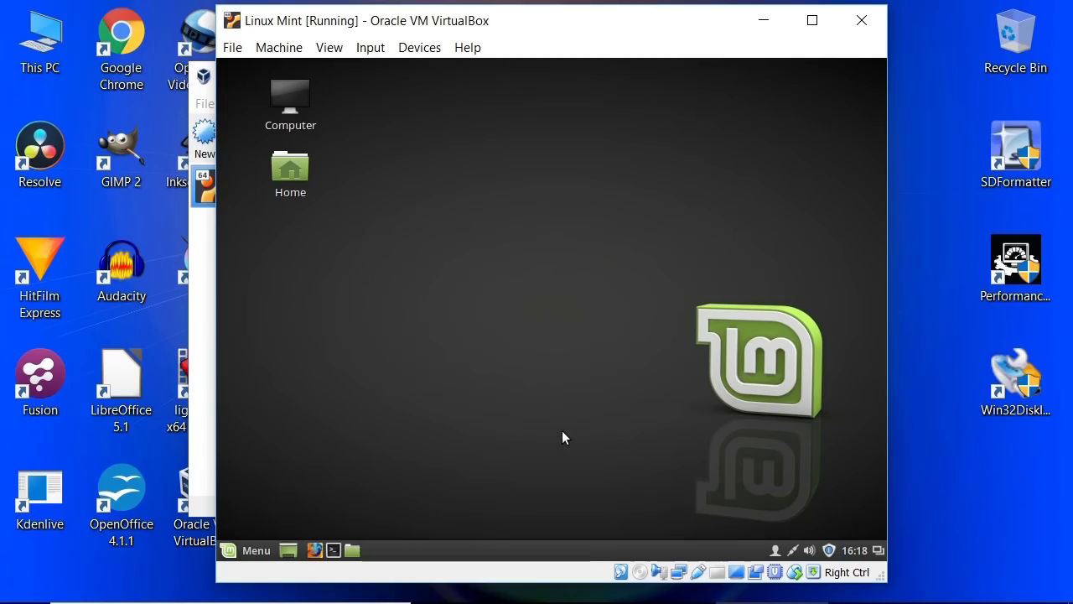
Step: Disconnect and reconnect the VM's network adapter to get a wired connection, then enlarge the VM window
mouse_move(619, 578)
right_click(678, 574)
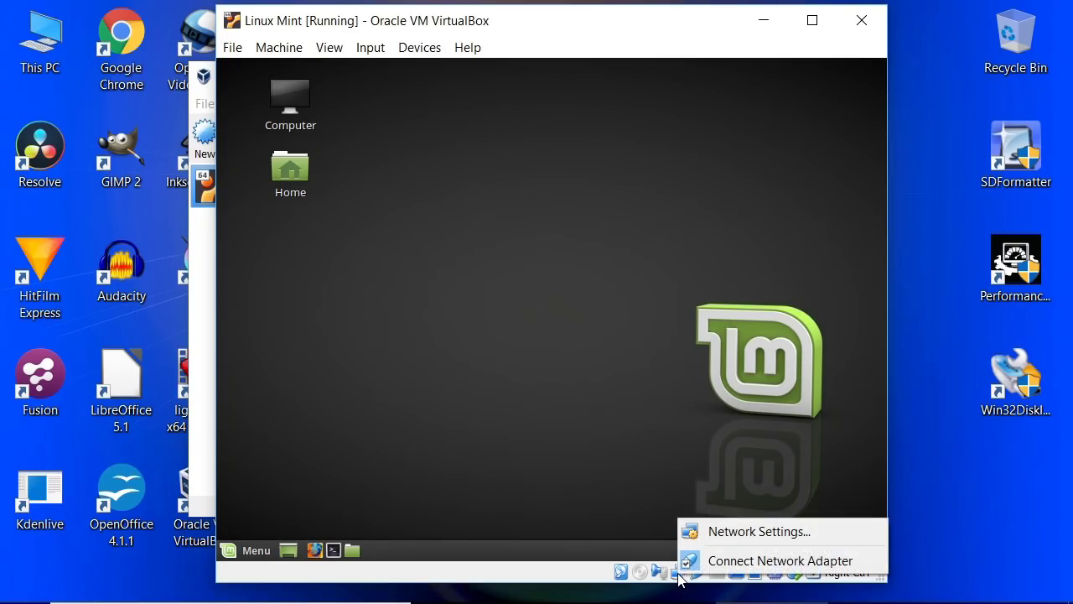
click(728, 557)
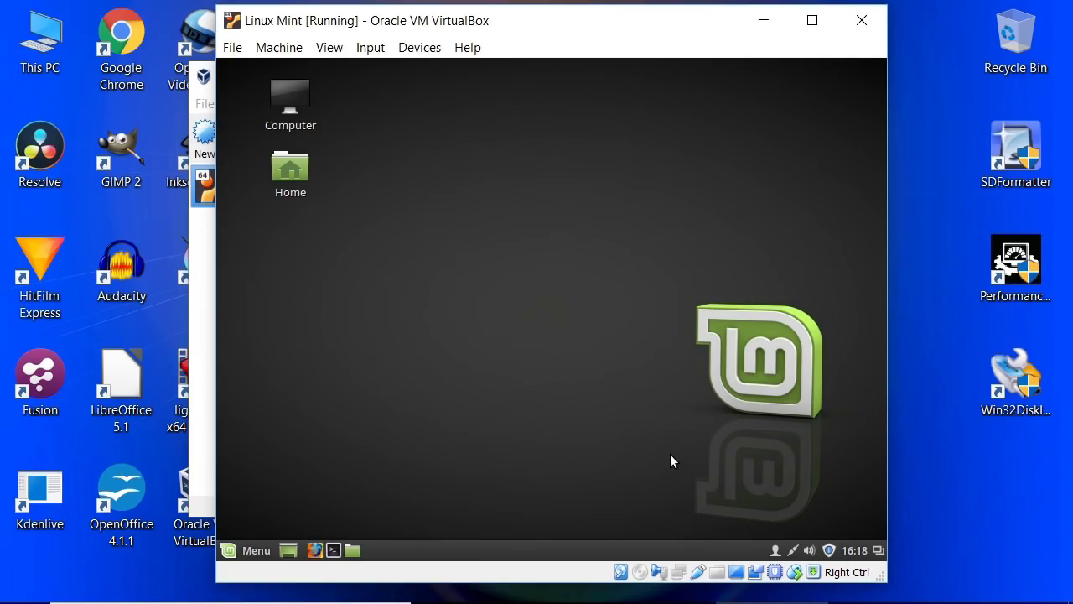
right_click(677, 574)
click(704, 552)
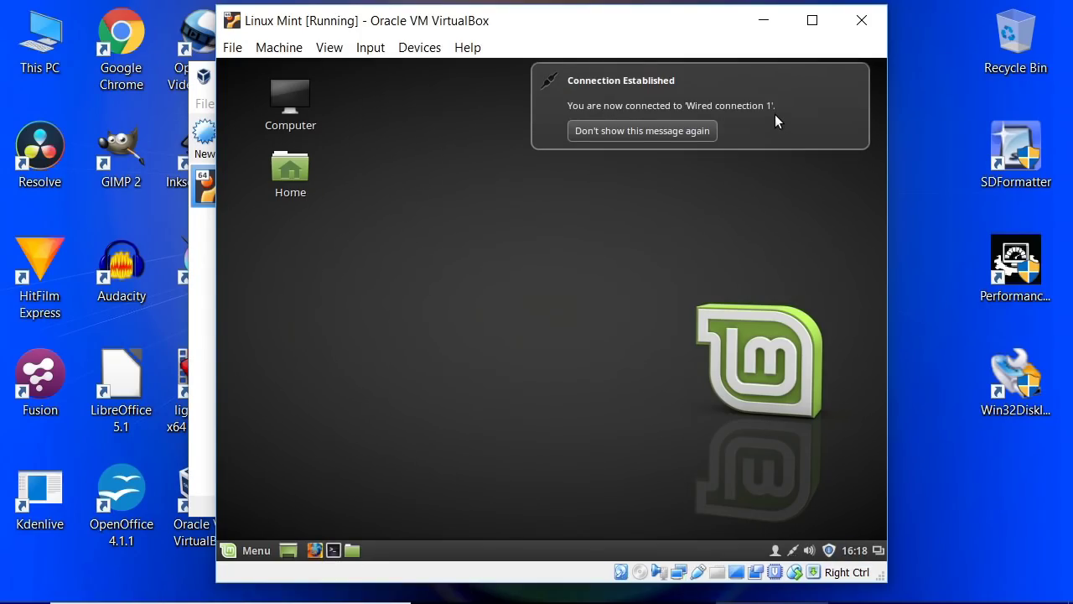
click(775, 114)
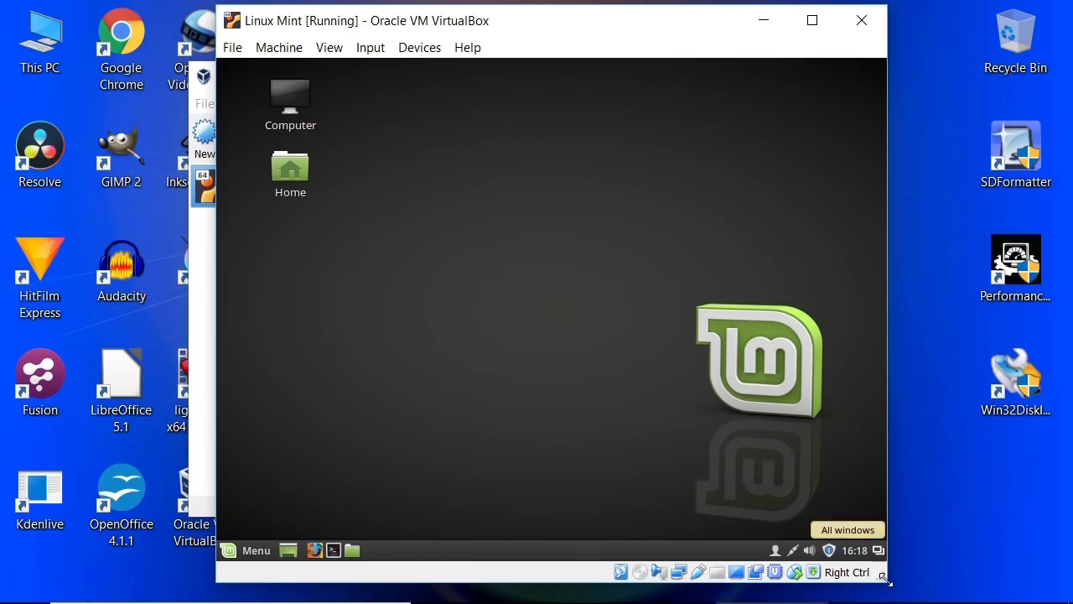
drag(885, 581, 933, 567)
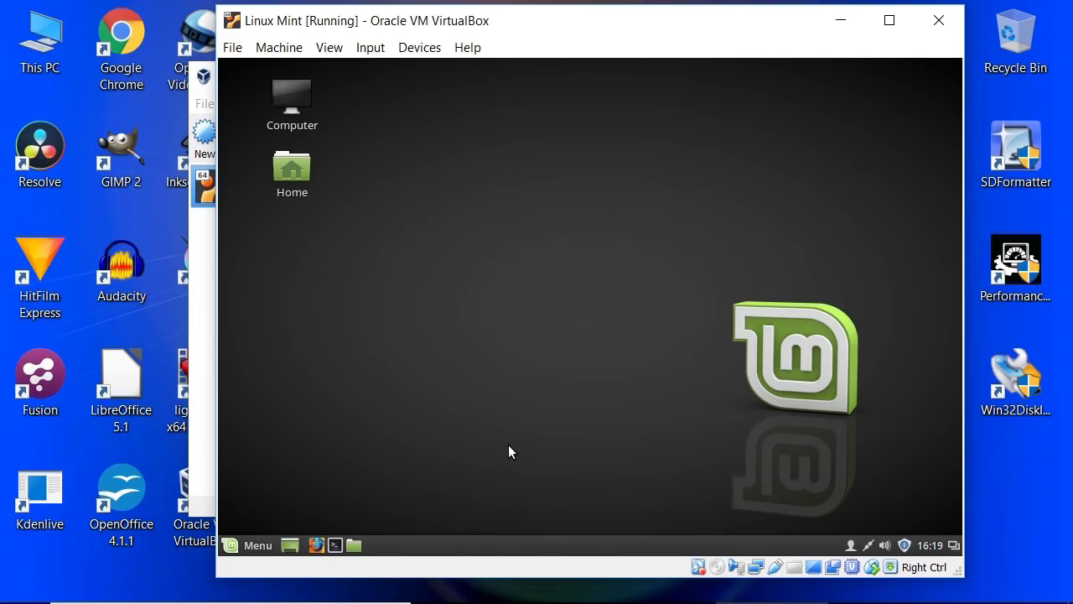
Step: Compute 9 × 4 = 36 in the Mint Calculator, then close it
click(232, 551)
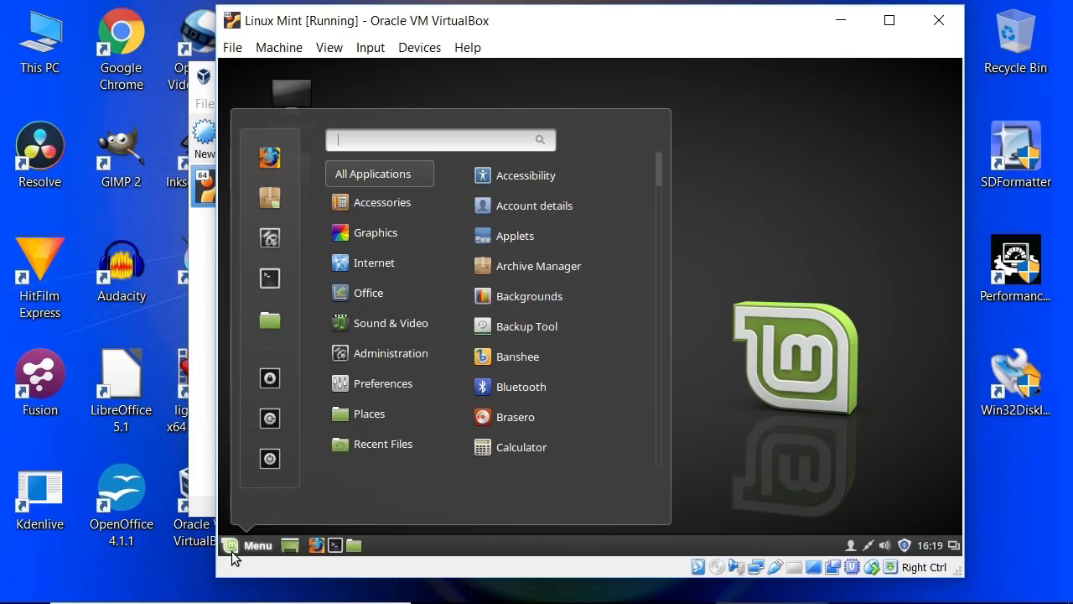
click(524, 445)
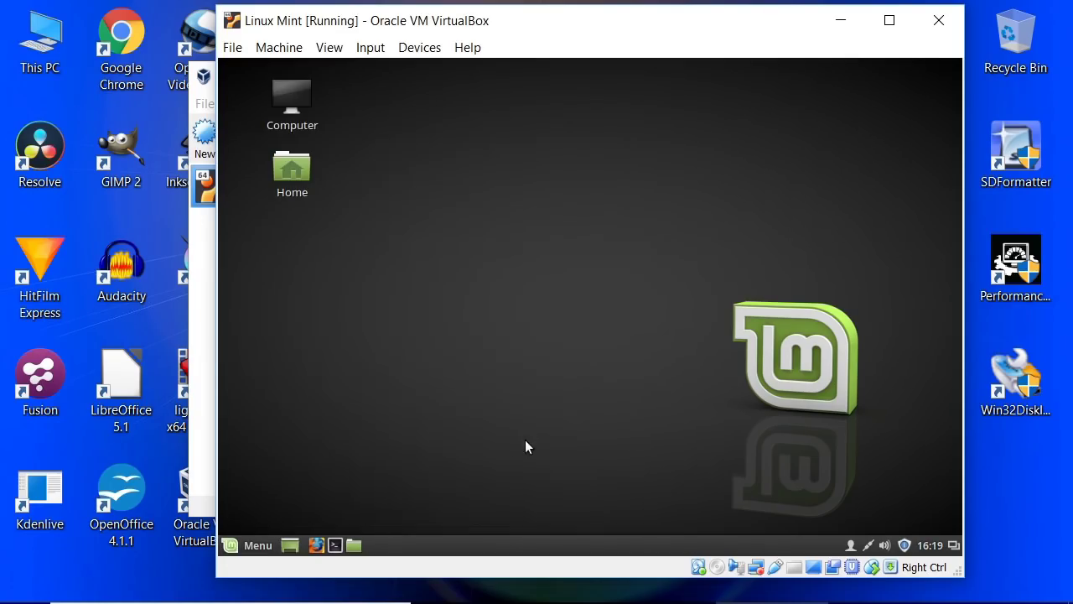
click(559, 360)
click(610, 386)
click(476, 388)
click(675, 442)
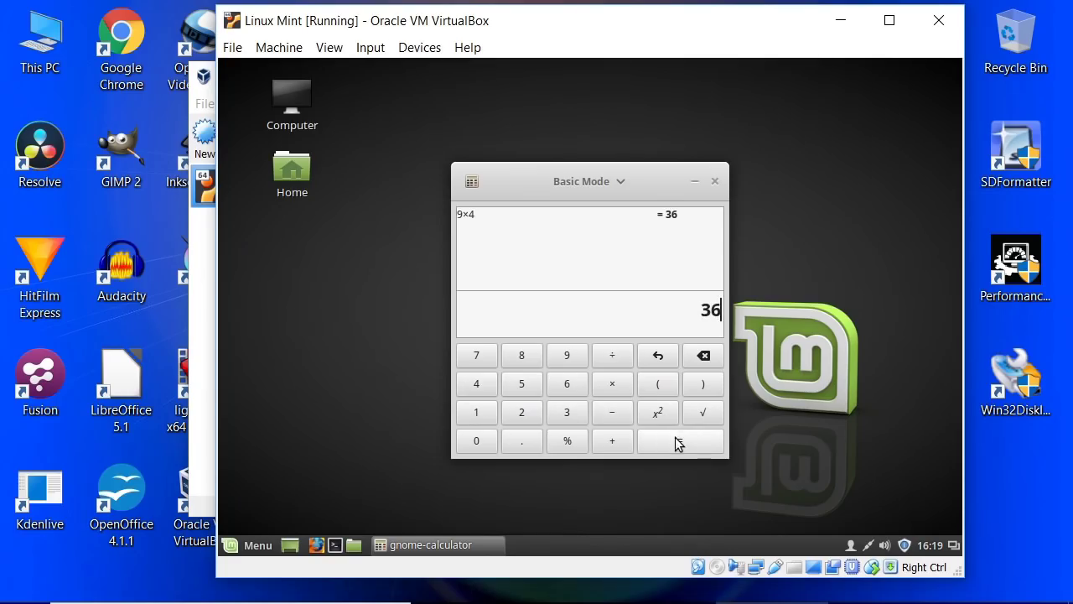
click(713, 184)
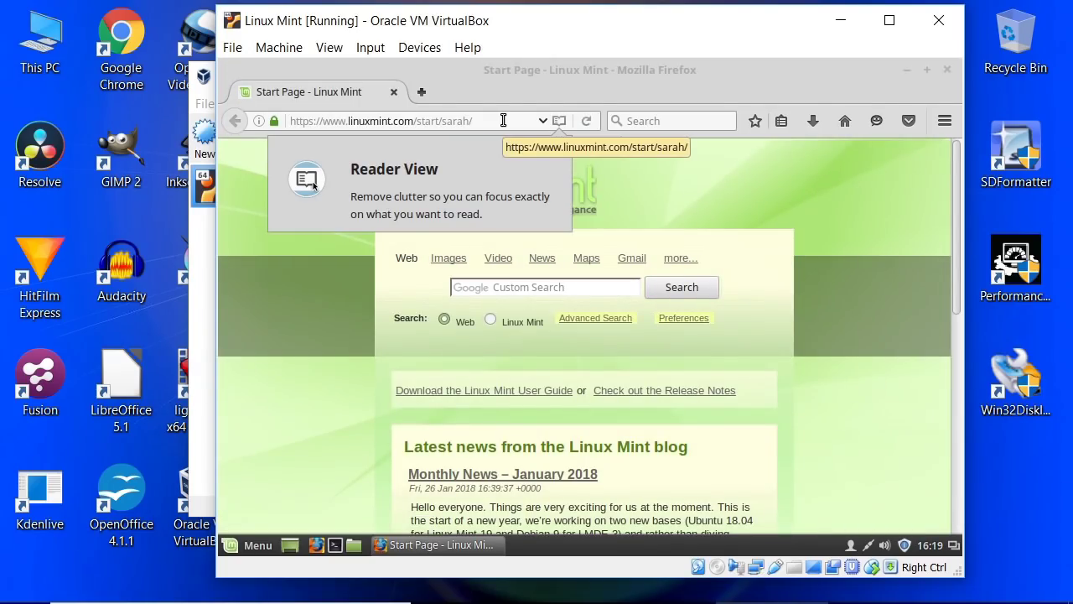
Step: Close Firefox and shut down the Mint guest from Menu > Quit > Shut Down
click(948, 69)
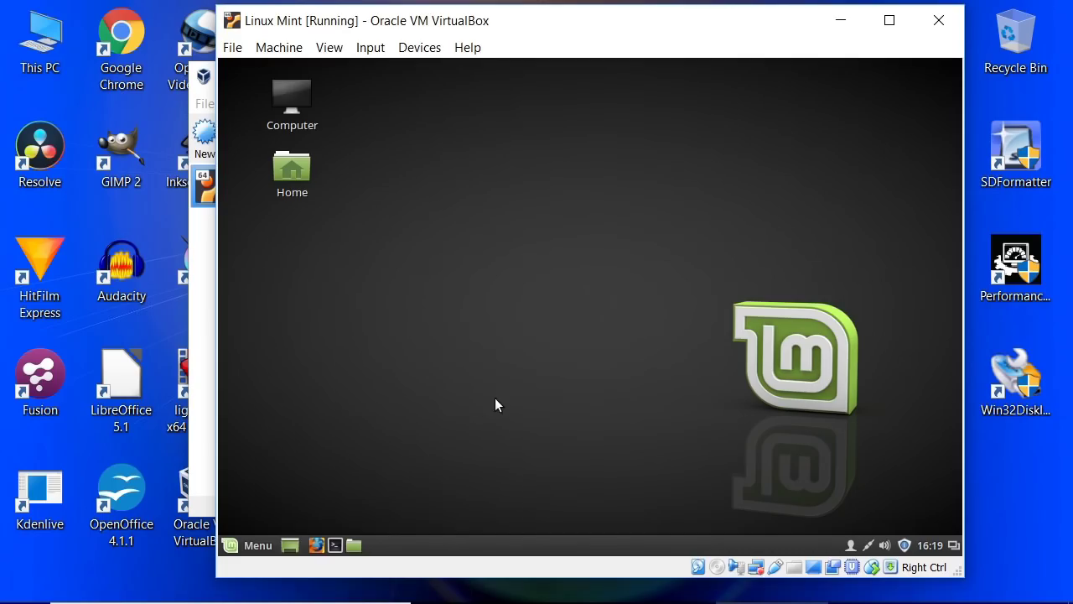
click(252, 543)
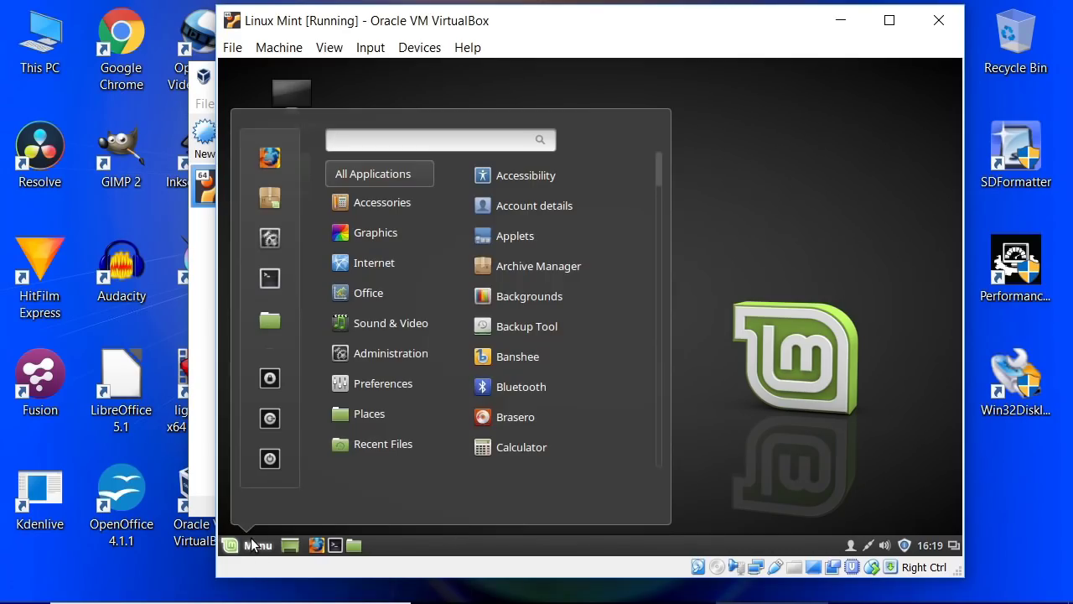
click(270, 458)
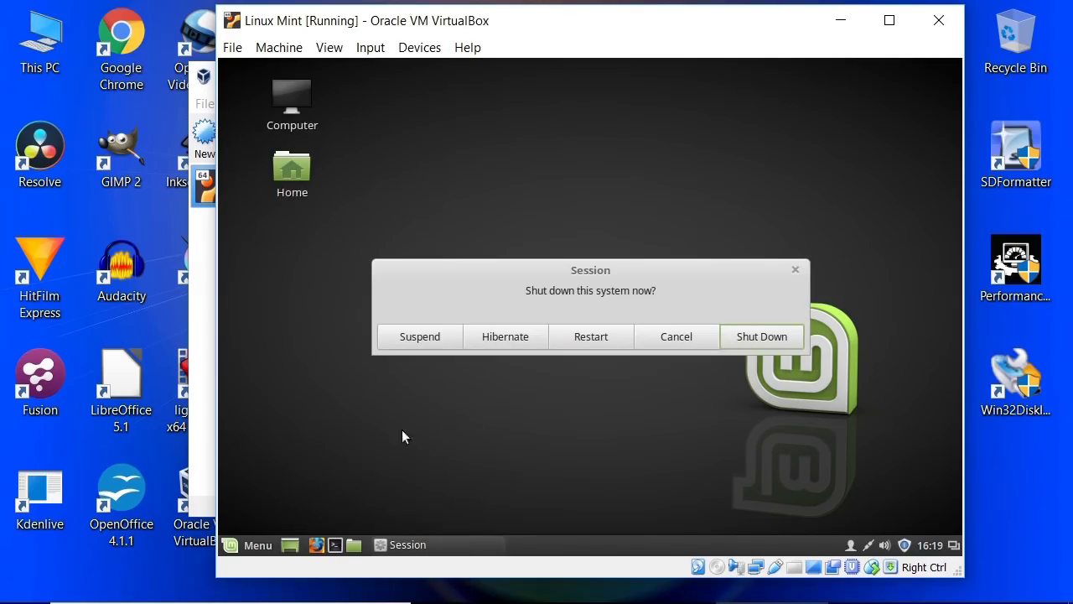
click(766, 332)
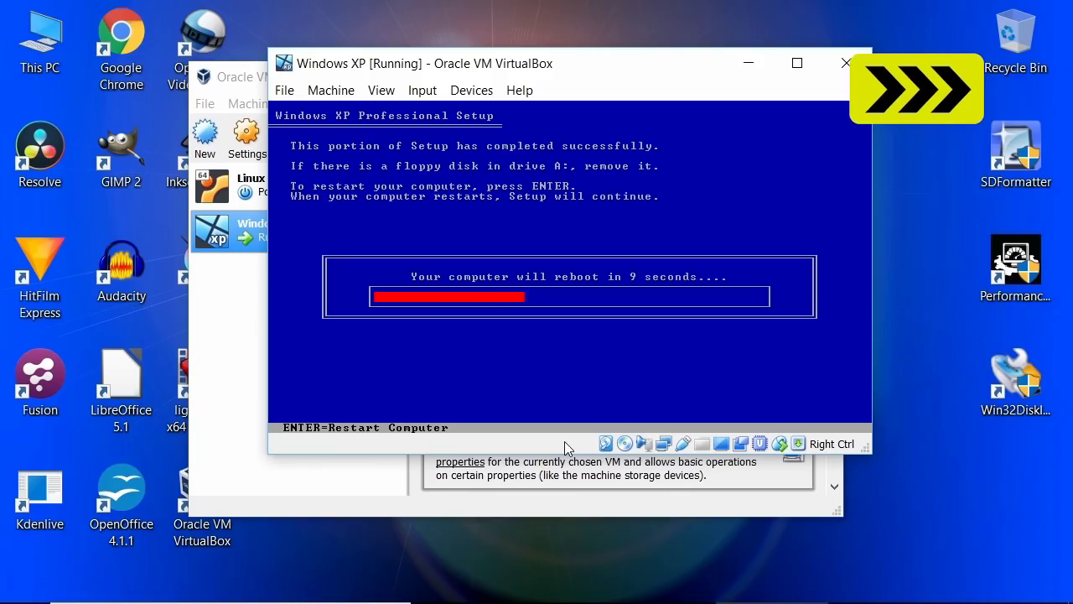
Step: Restart Windows XP to continue setup, minimize My Computer, and deal two rounds from the Solitaire stock
key(Return)
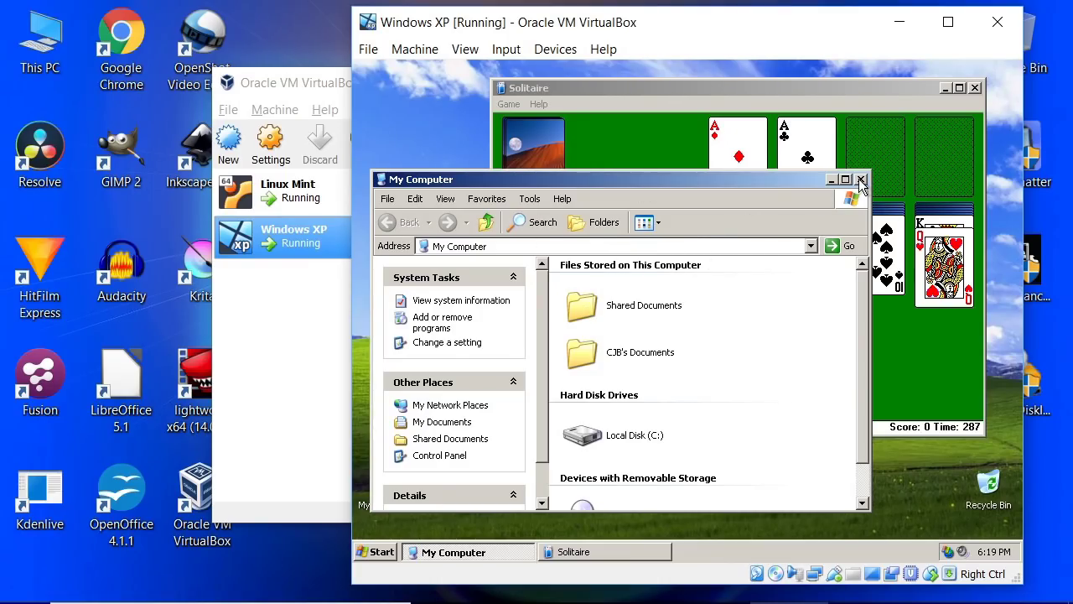
click(830, 179)
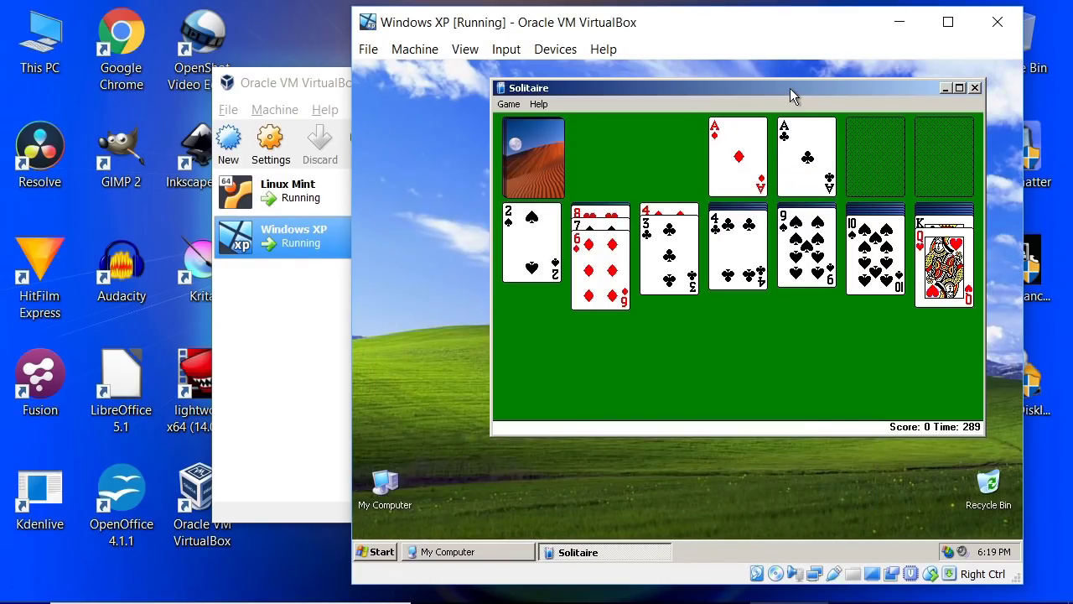
click(541, 159)
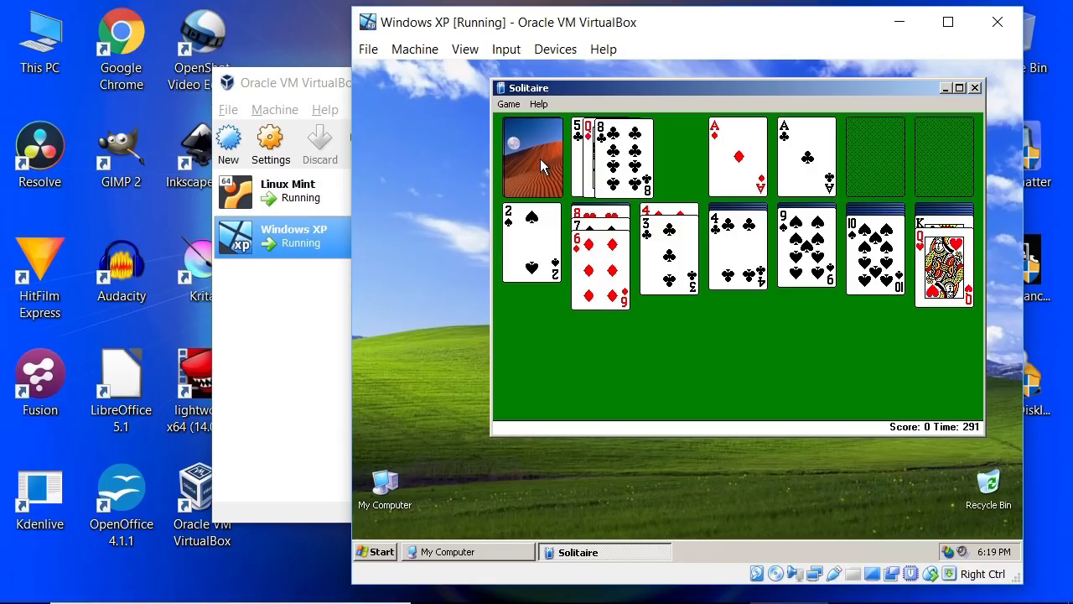
click(540, 166)
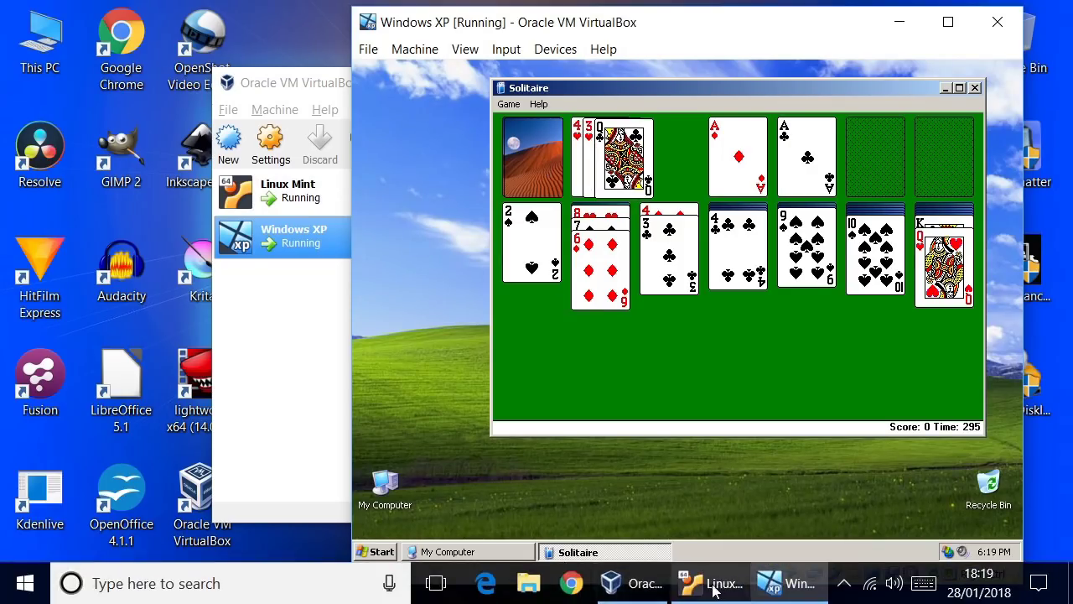
Step: Minimize the Linux Mint machine window, move the Windows XP window right, and raise the VirtualBox Manager
click(711, 585)
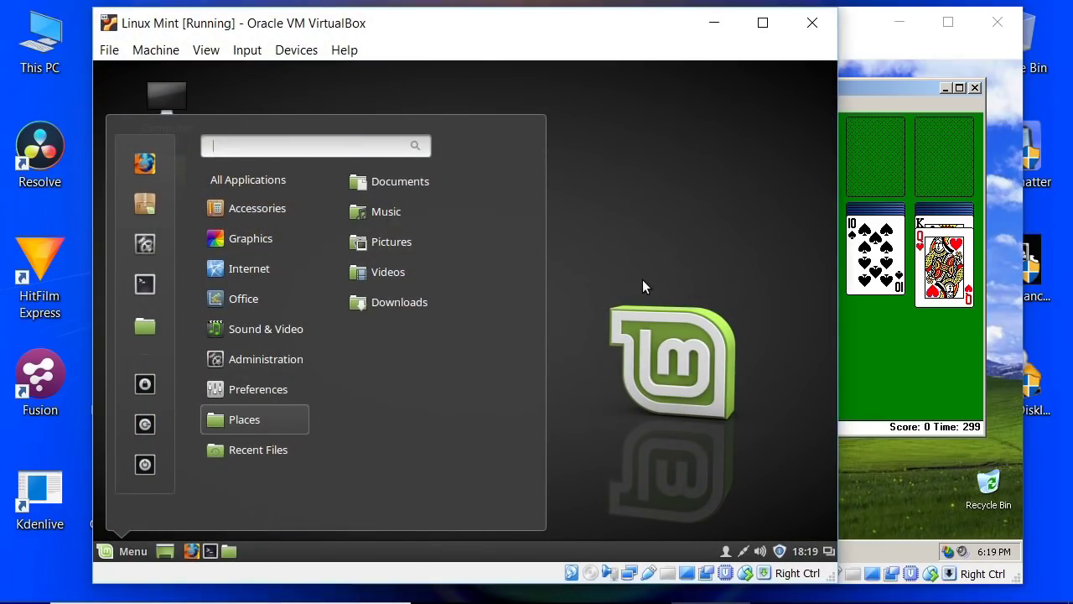
click(887, 52)
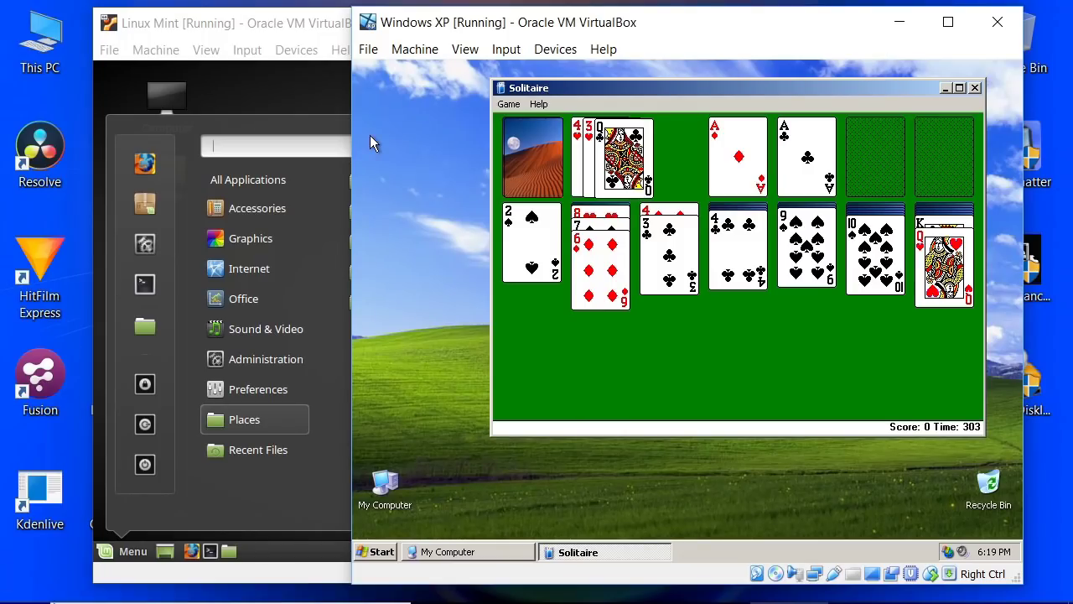
click(24, 587)
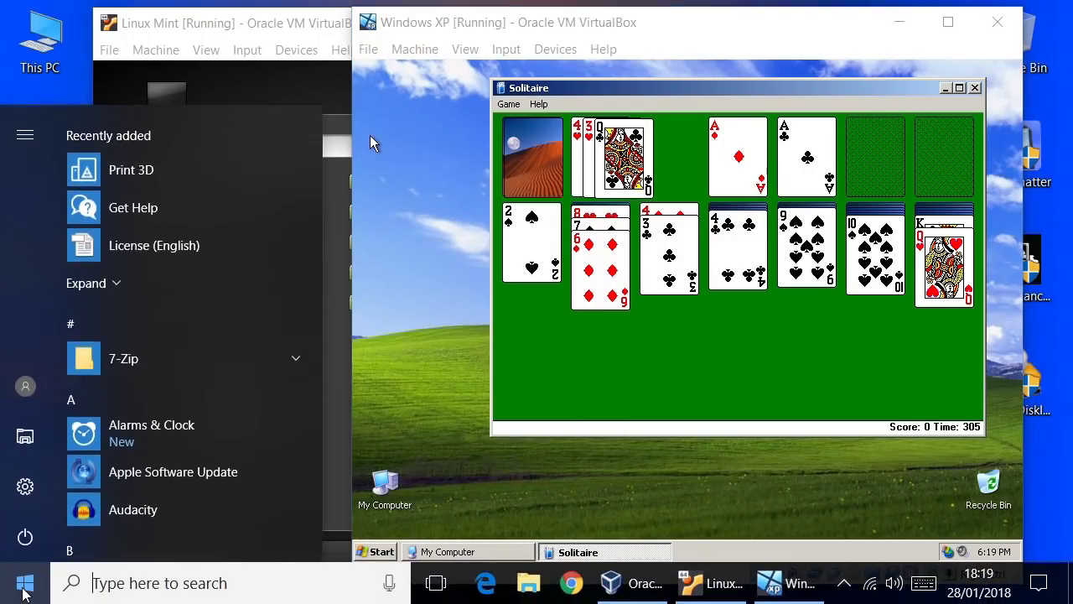
click(295, 27)
click(714, 23)
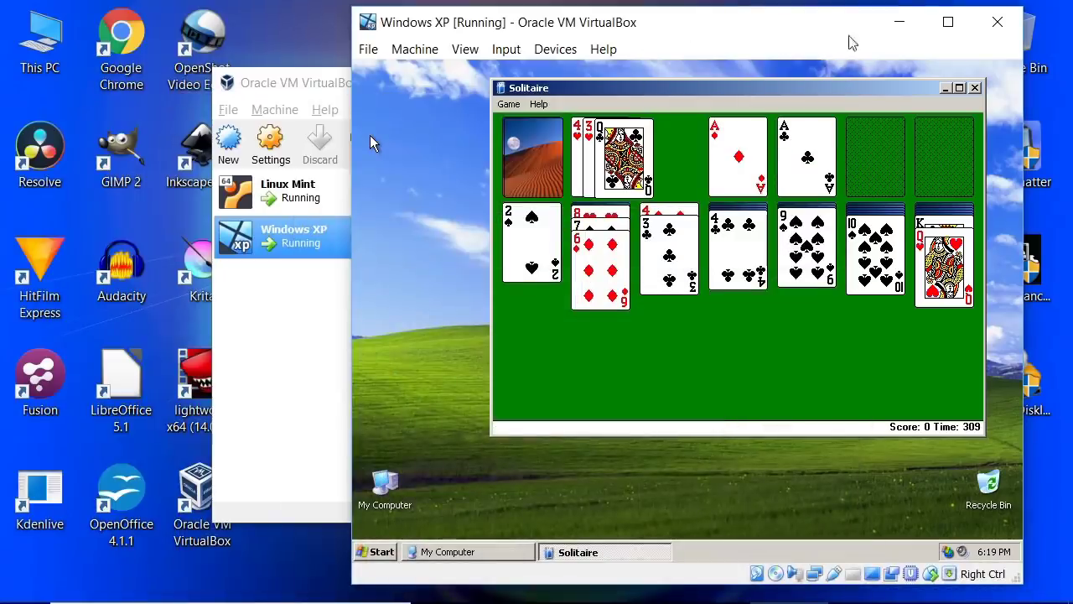
drag(622, 23, 765, 52)
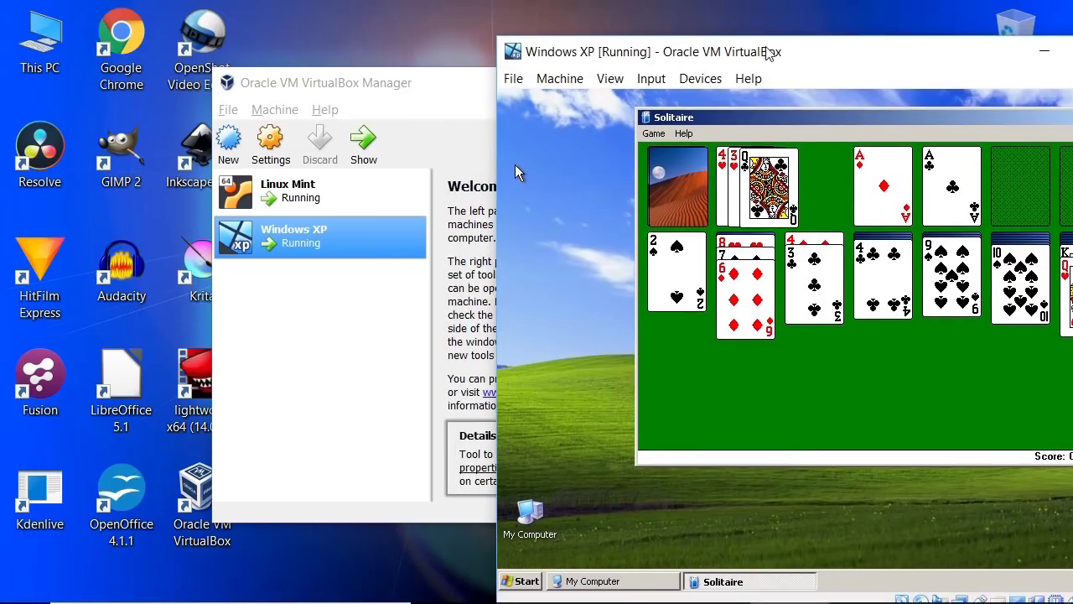
click(471, 91)
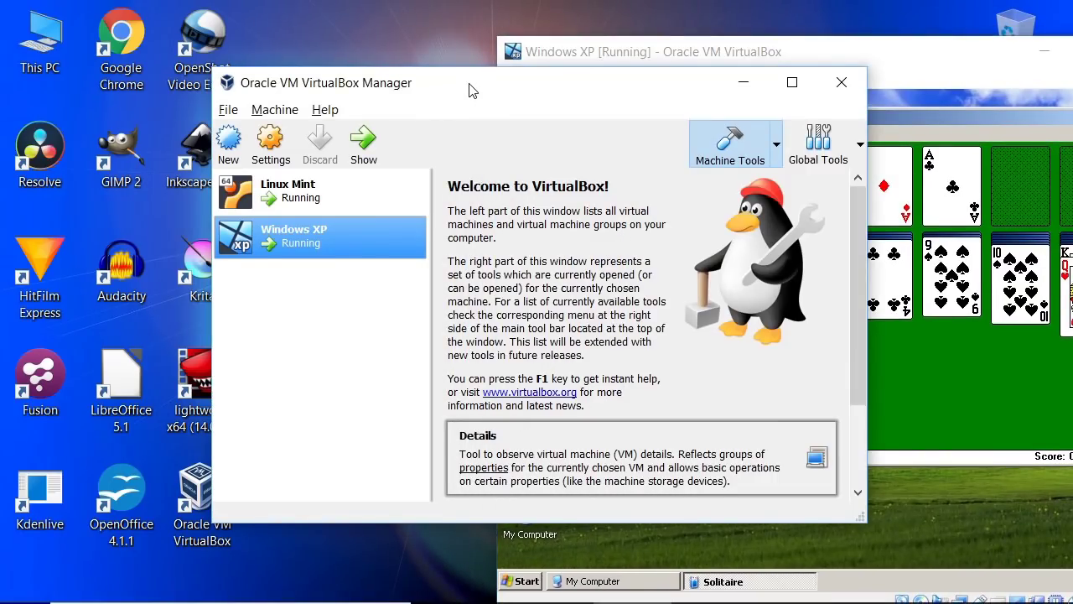
Step: Open the Windows XP machine's Settings and view the System, Storage, Audio and Network pages
click(290, 195)
click(289, 234)
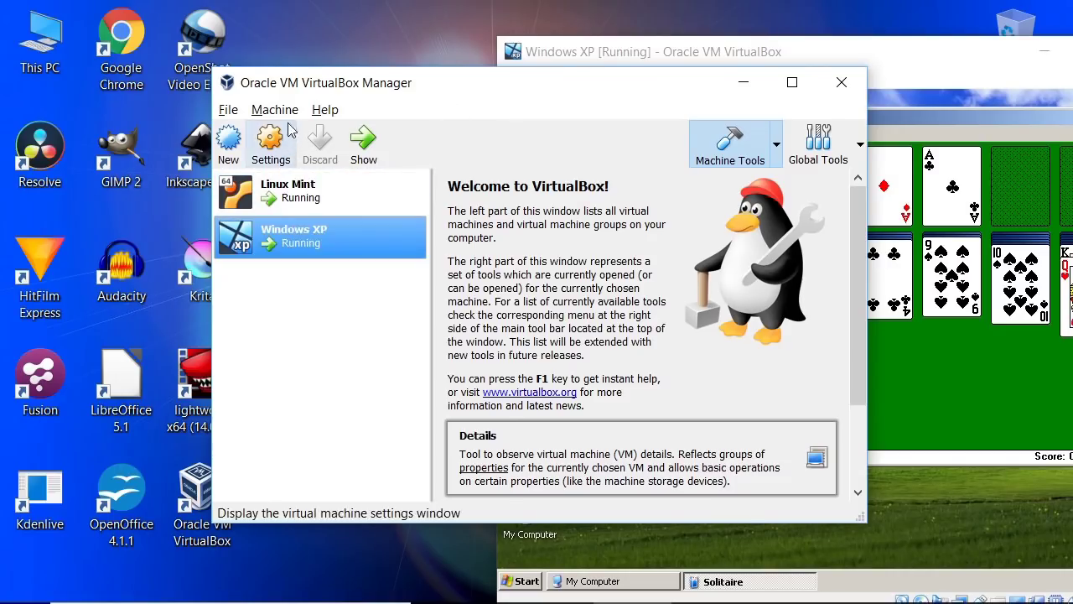
click(282, 112)
click(302, 177)
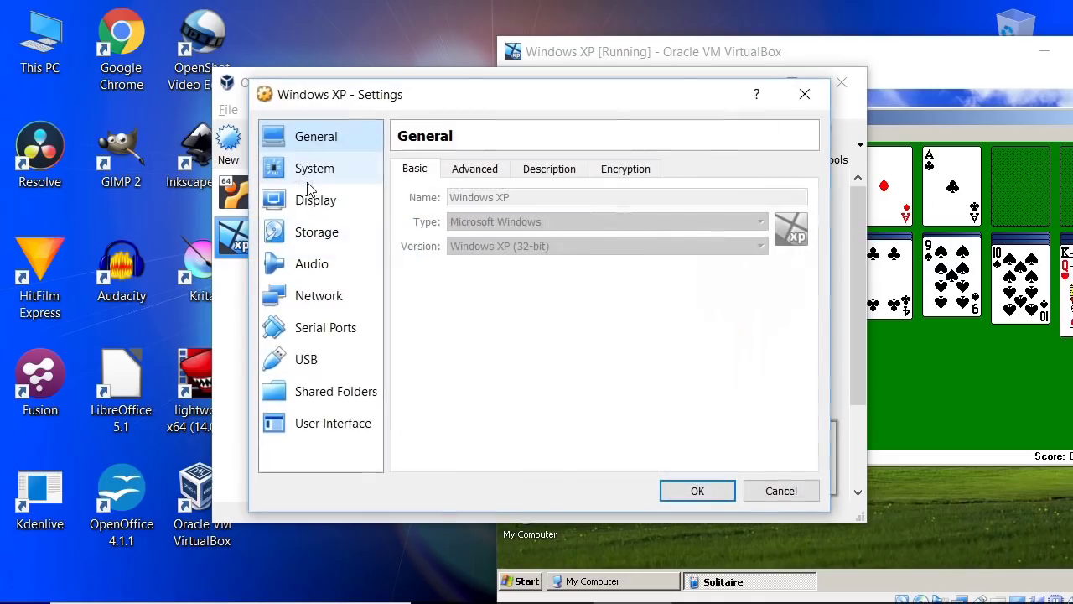
click(311, 172)
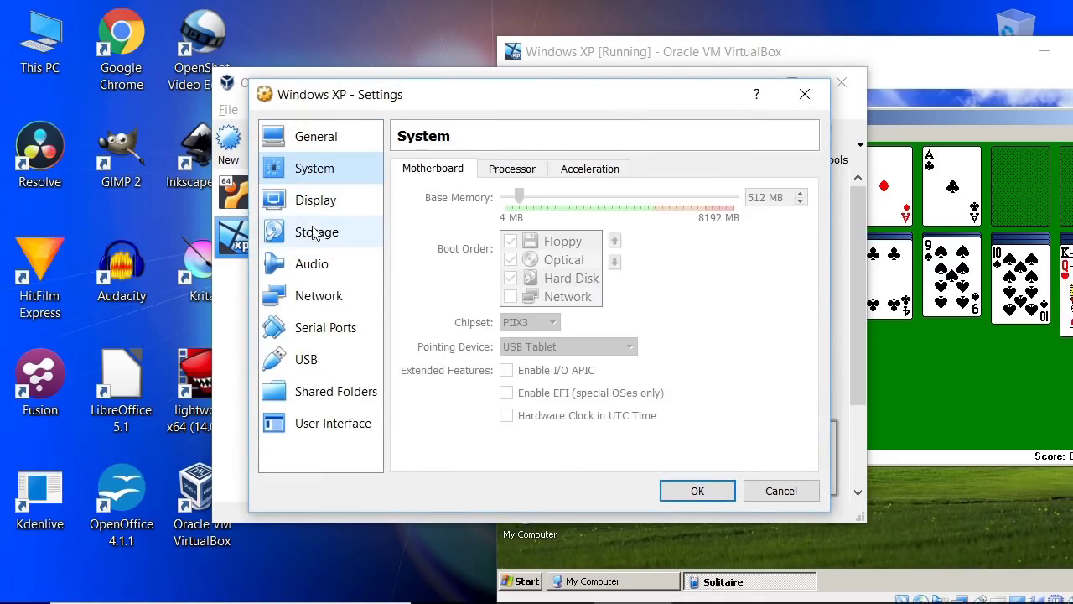
click(312, 232)
click(321, 265)
click(323, 299)
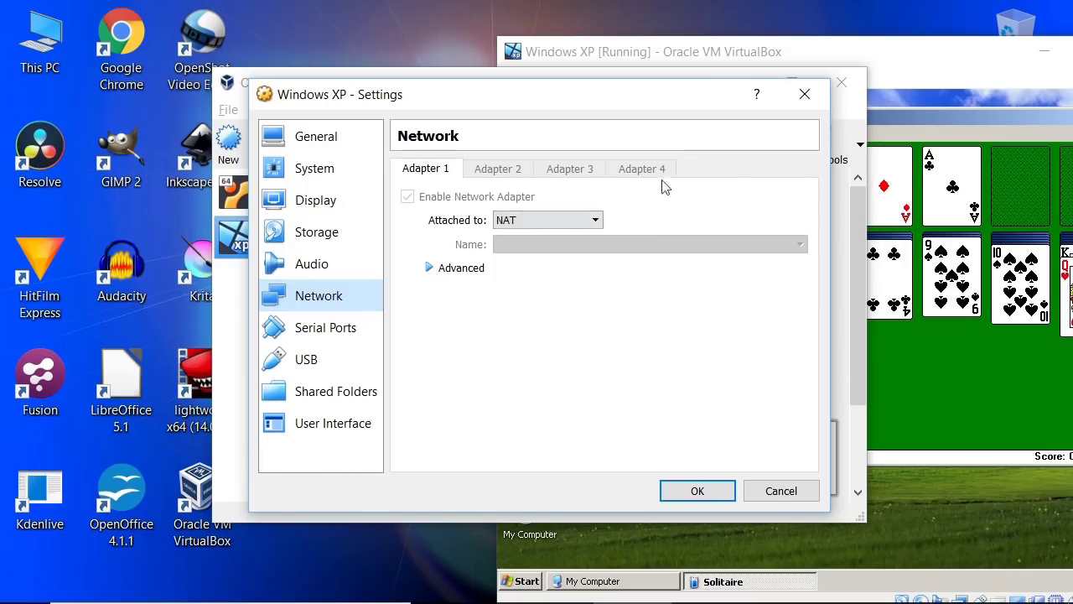
Step: Close the Windows XP settings unchanged and bring the VirtualBox Manager back in front
click(803, 96)
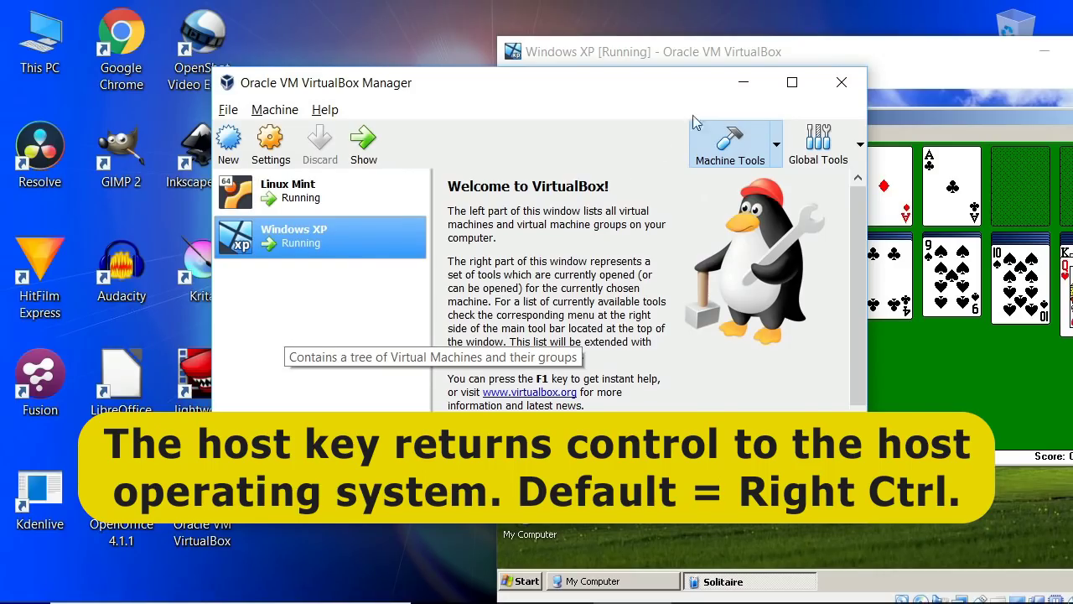
click(505, 162)
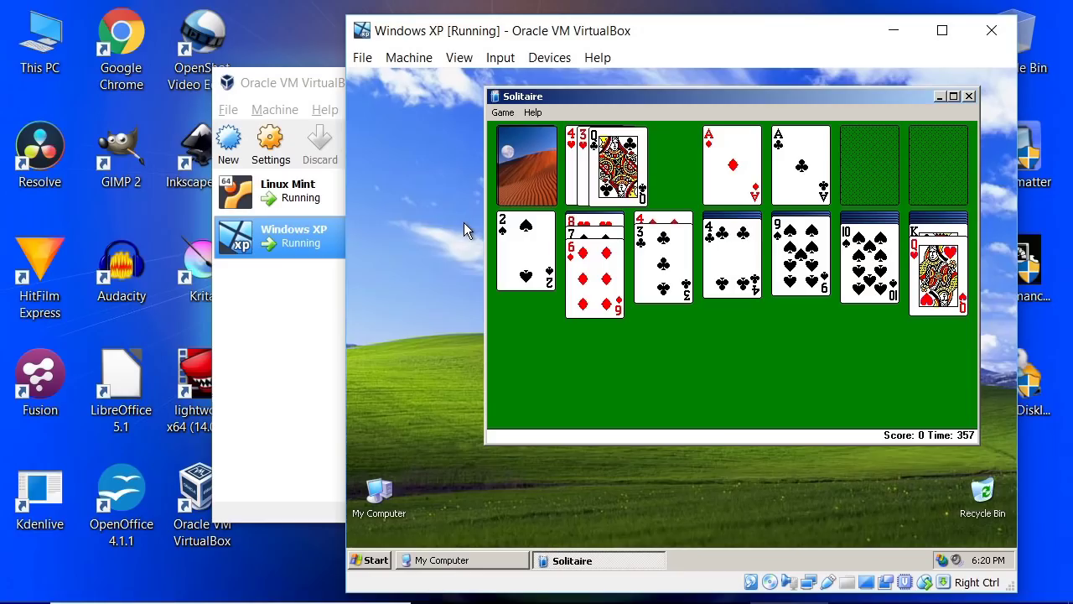
click(299, 83)
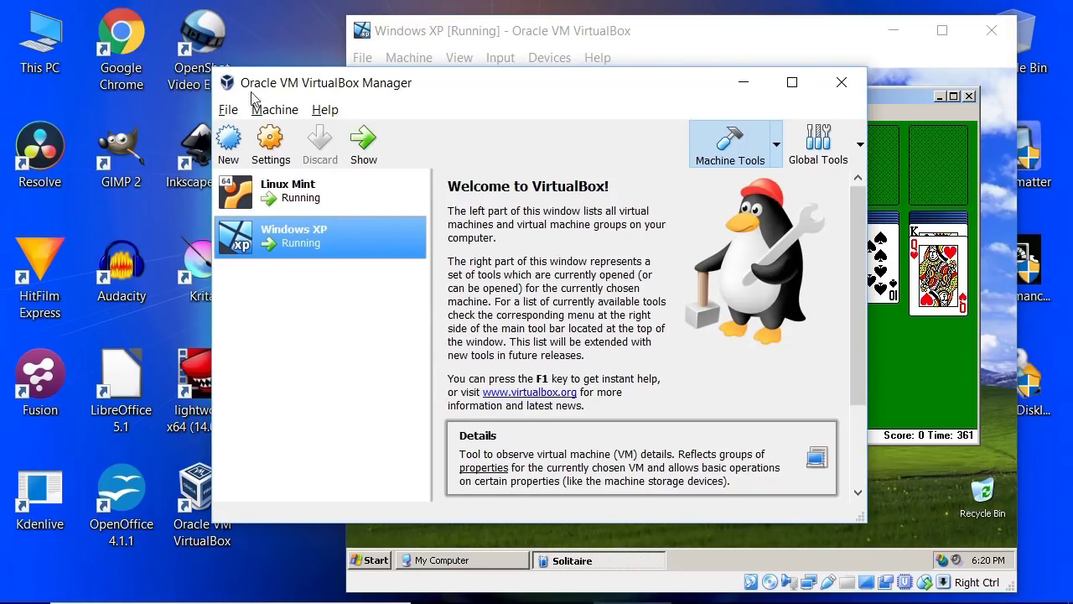
click(230, 110)
click(248, 133)
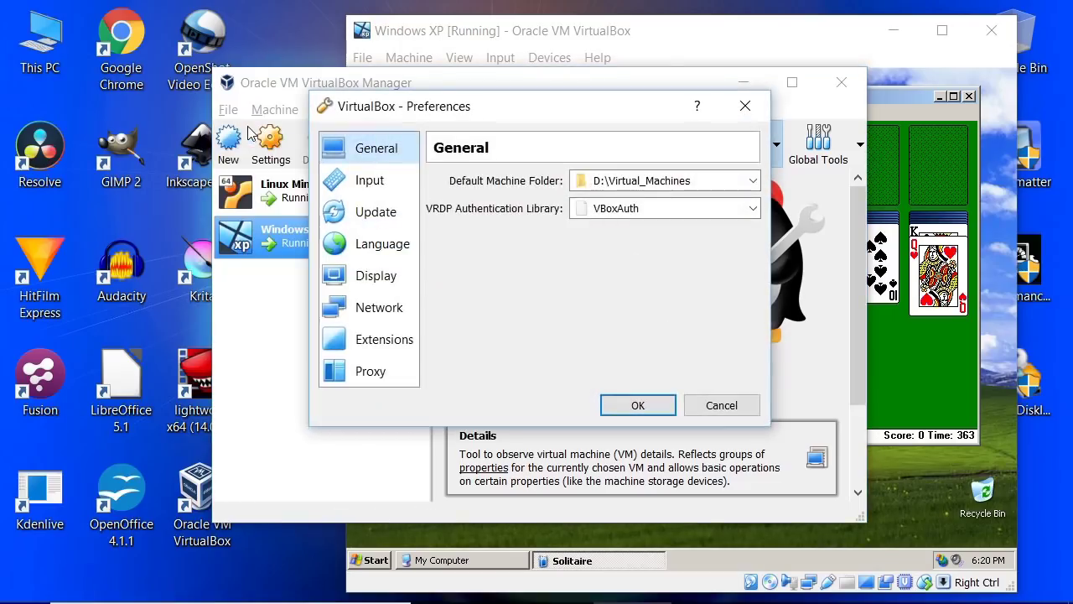
click(352, 182)
click(589, 181)
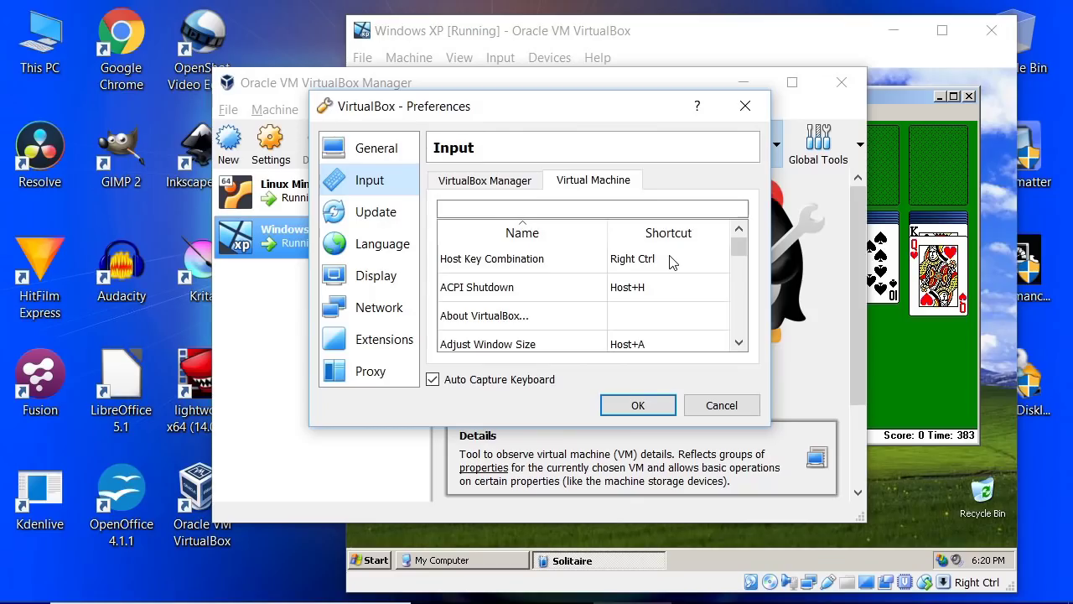
click(721, 405)
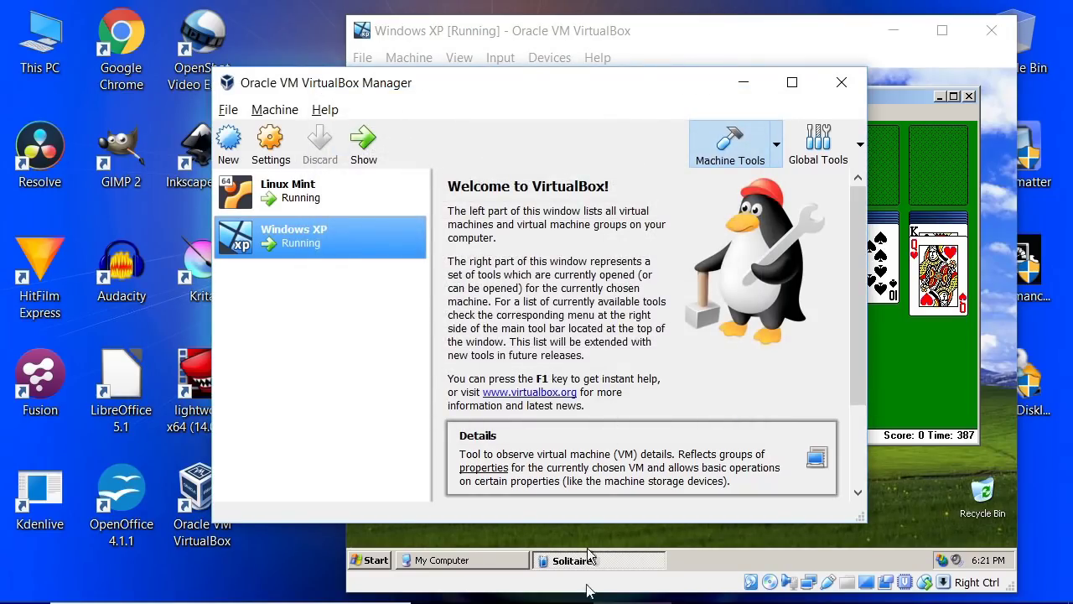
Step: Switch the Linux Mint machine to full screen with Right Ctrl+F, suppressing the notice next time
mouse_move(594, 600)
click(713, 584)
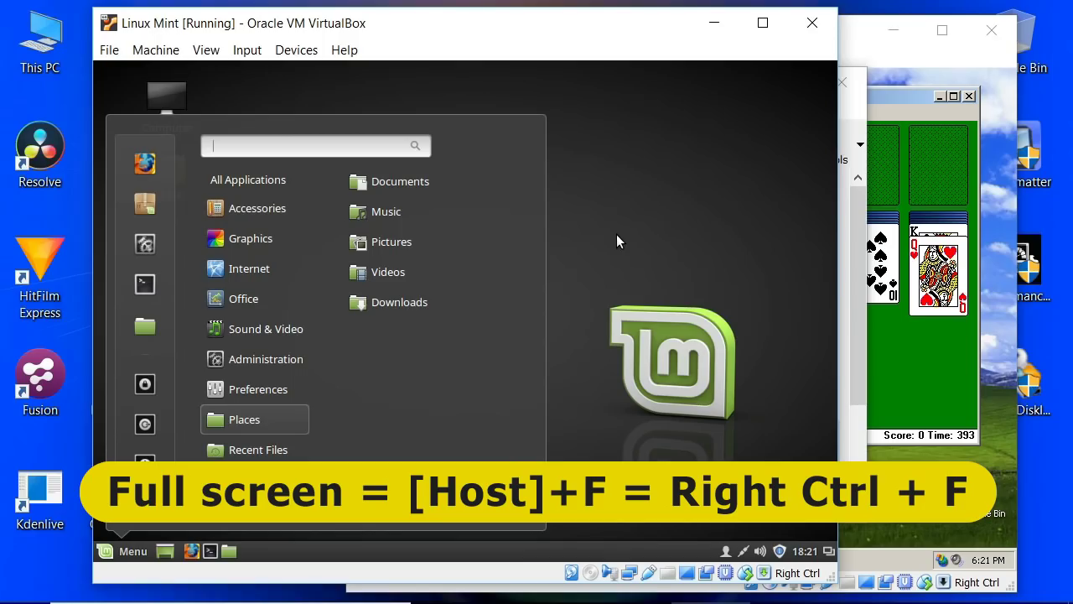
key(Control_R+f)
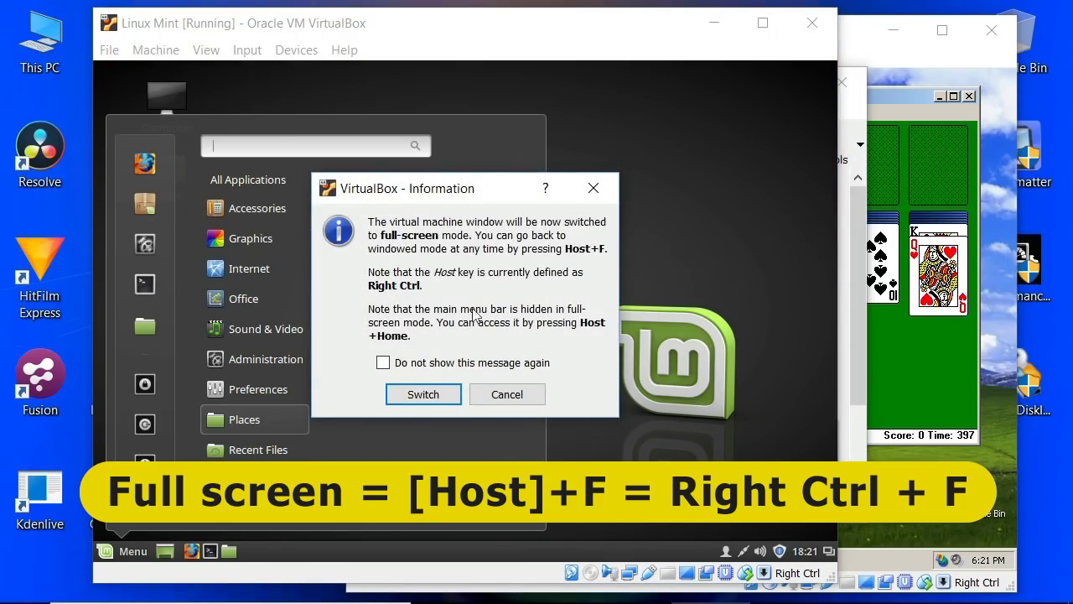
click(384, 363)
click(433, 395)
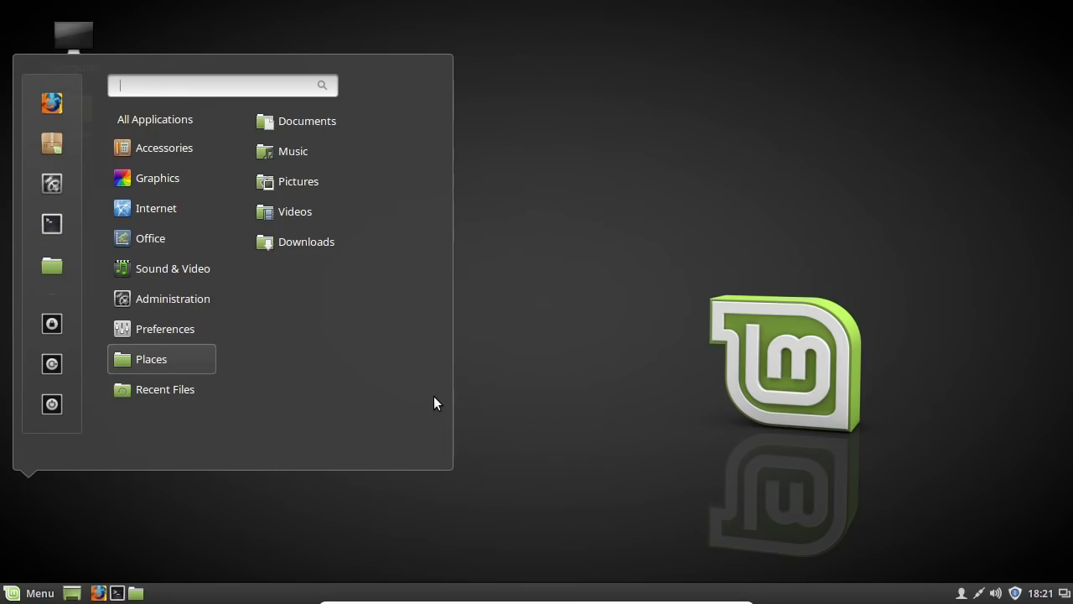
Step: Open and close the Mint menu, return Mint to a window, and raise the Windows XP machine
click(11, 597)
click(12, 597)
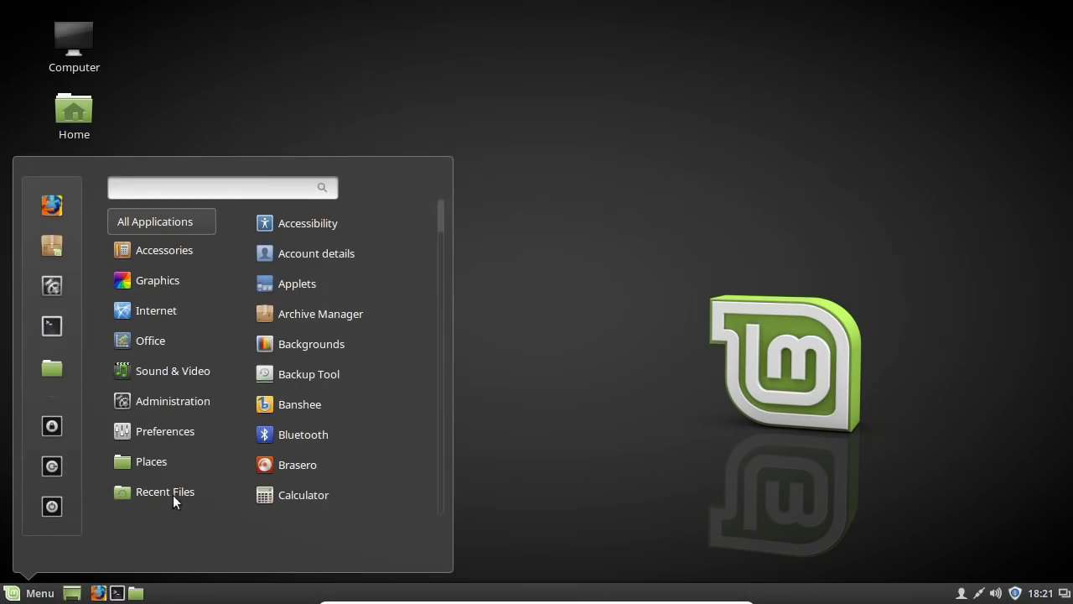
mouse_move(172, 499)
click(552, 372)
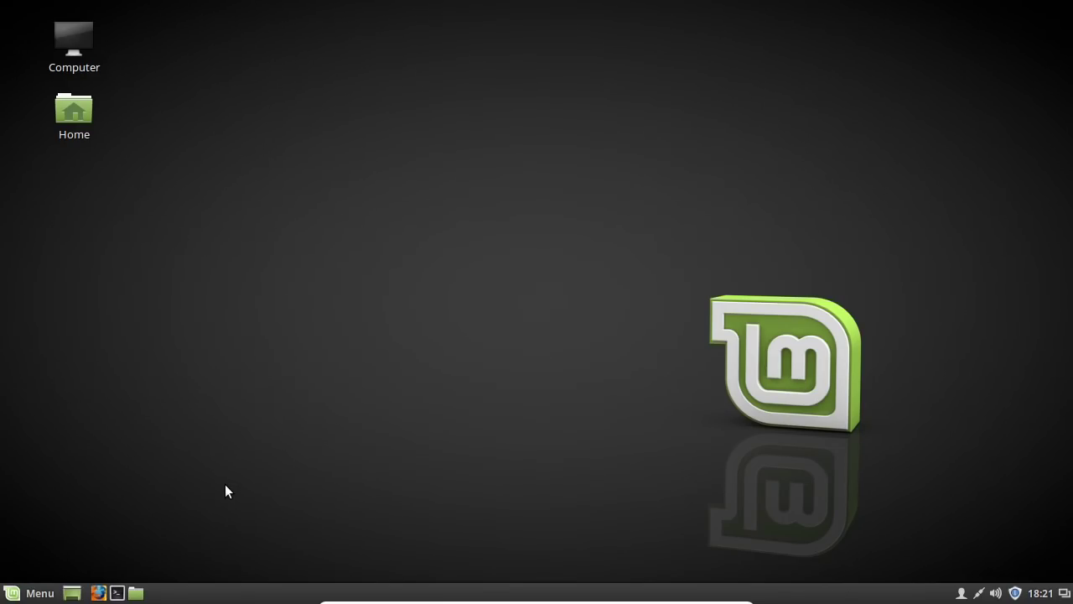
key(Control_R+f)
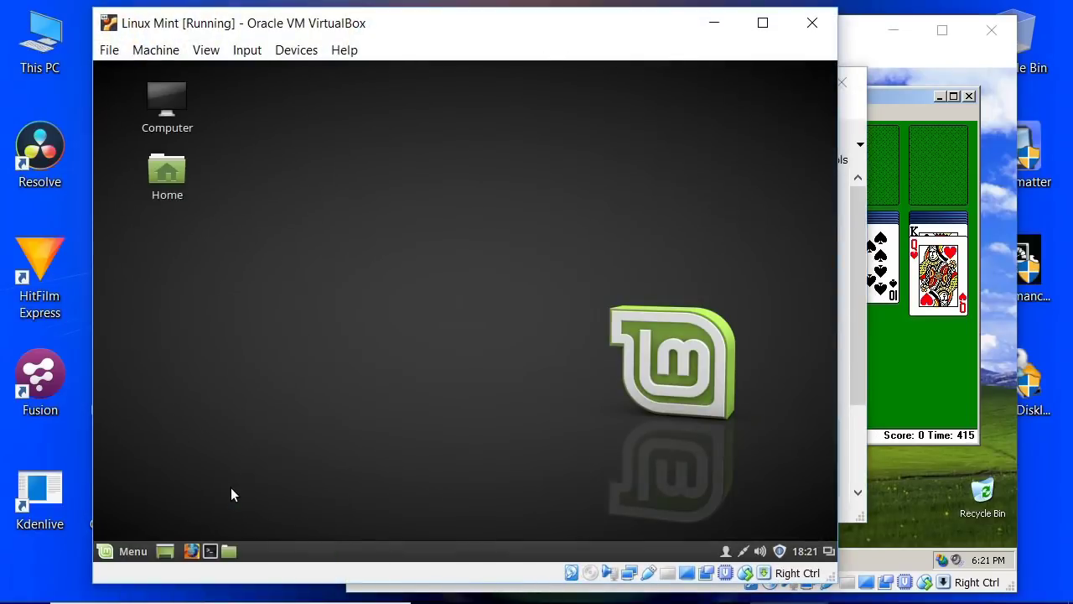
click(859, 38)
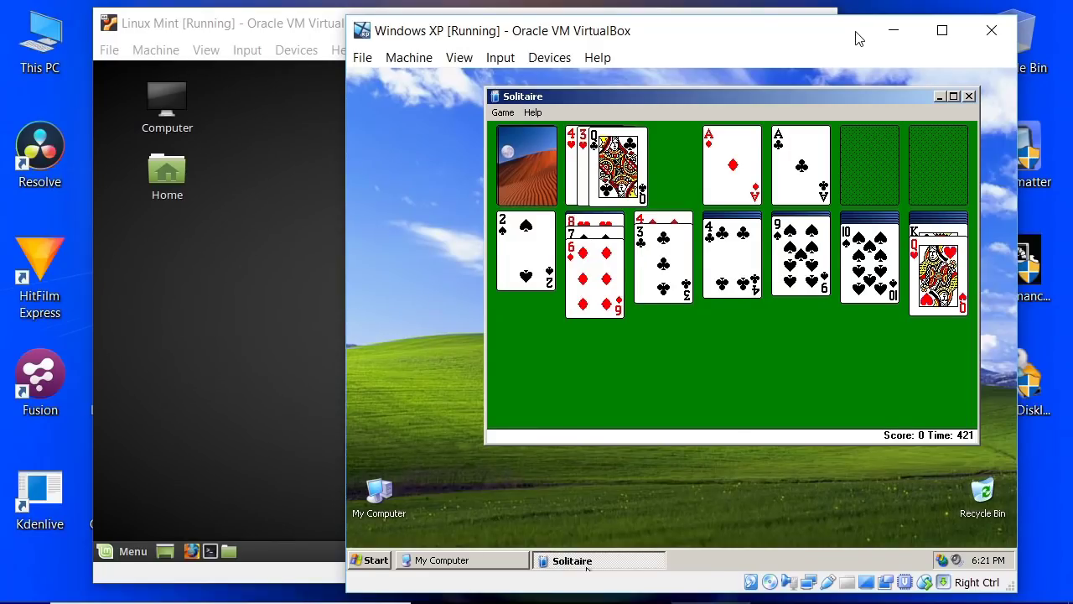
Step: Deal three times from the Solitaire stock with Windows XP full screen, then return it to a window
key(Control_R+f)
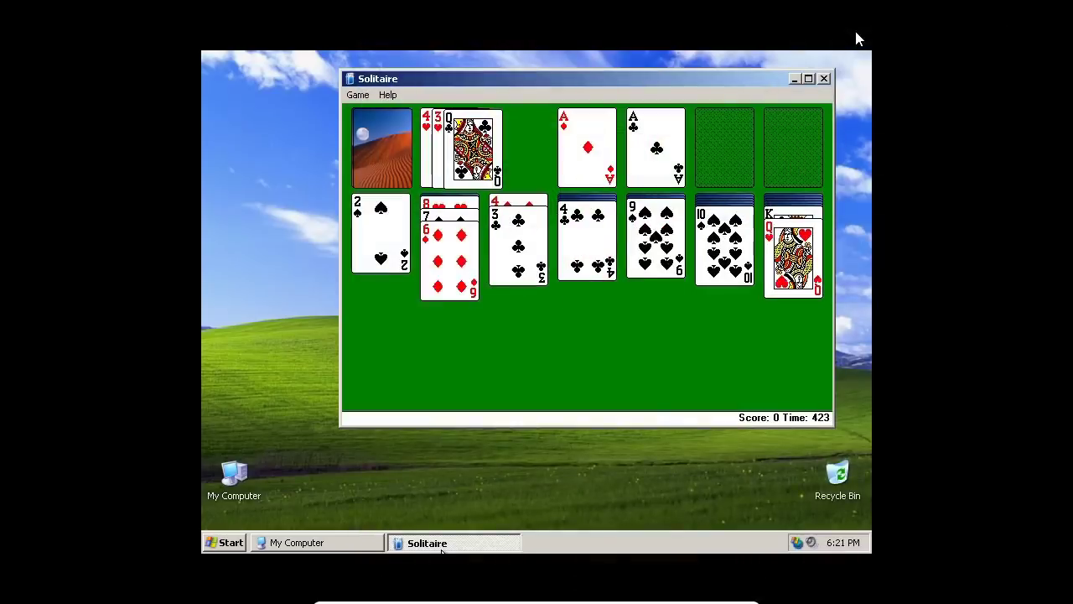
click(389, 146)
click(389, 146)
click(389, 146)
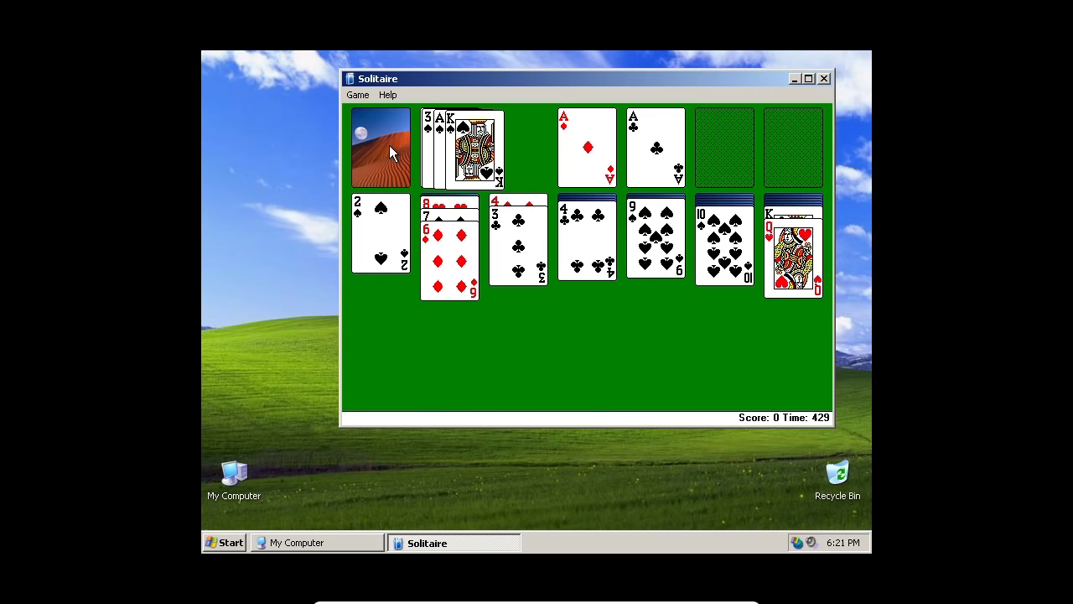
key(Control_R+f)
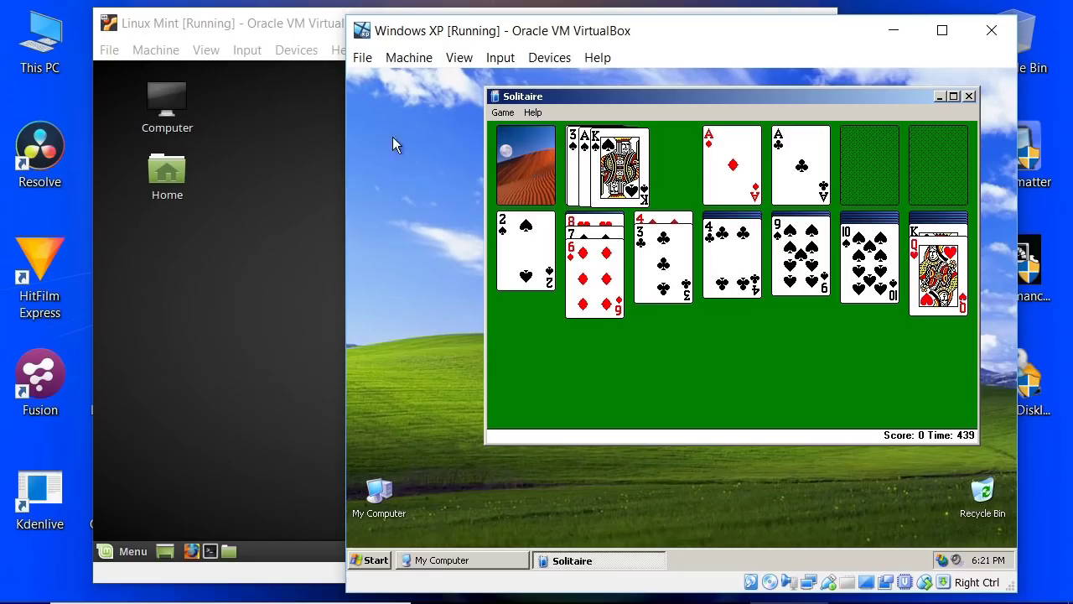
Step: Shut down the Windows XP guest via Start > Turn Off Computer > Turn Off
click(378, 561)
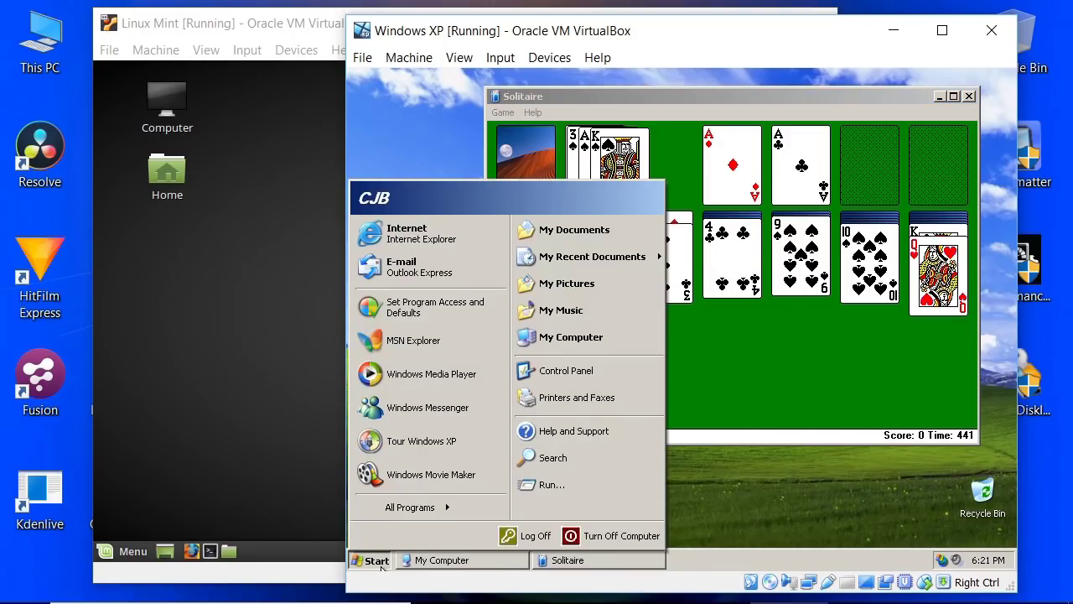
click(575, 539)
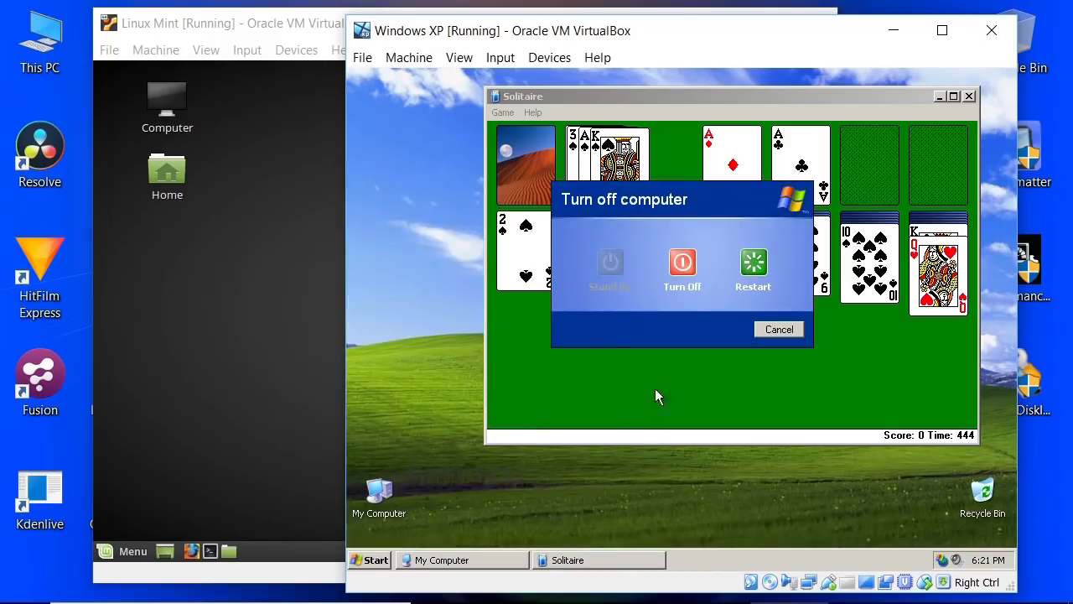
click(677, 254)
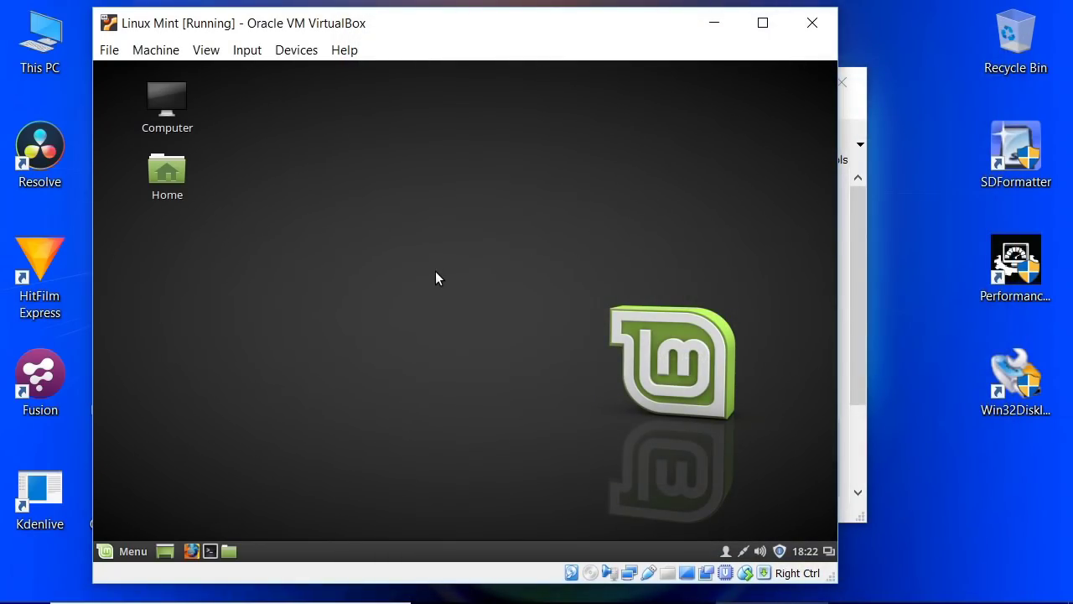
Step: Review the Power off and Save state close options for Linux Mint, then cancel to resume it
click(813, 24)
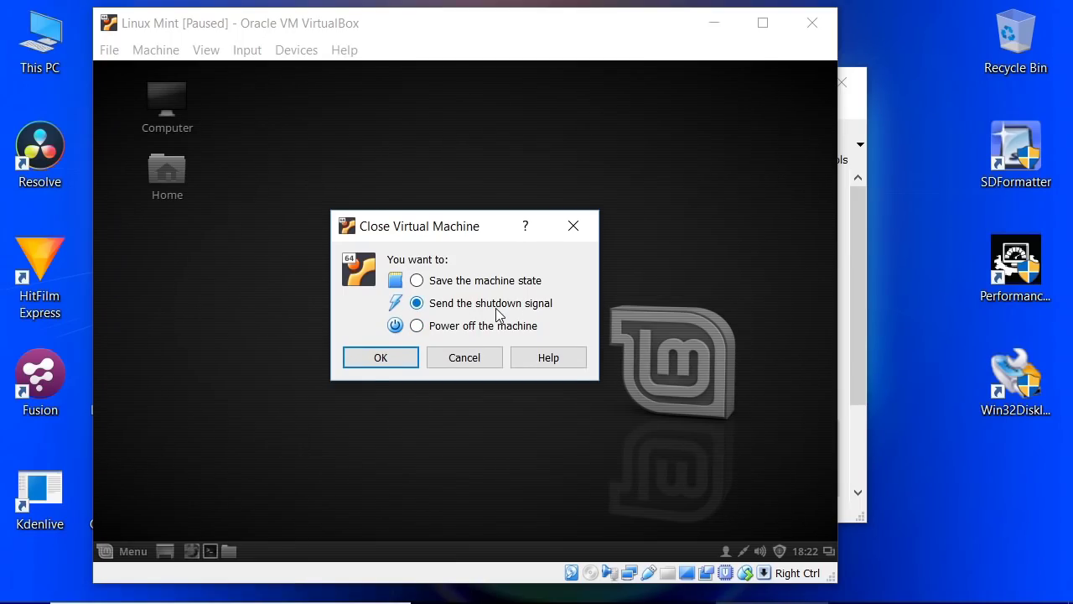
click(467, 329)
click(481, 285)
click(469, 361)
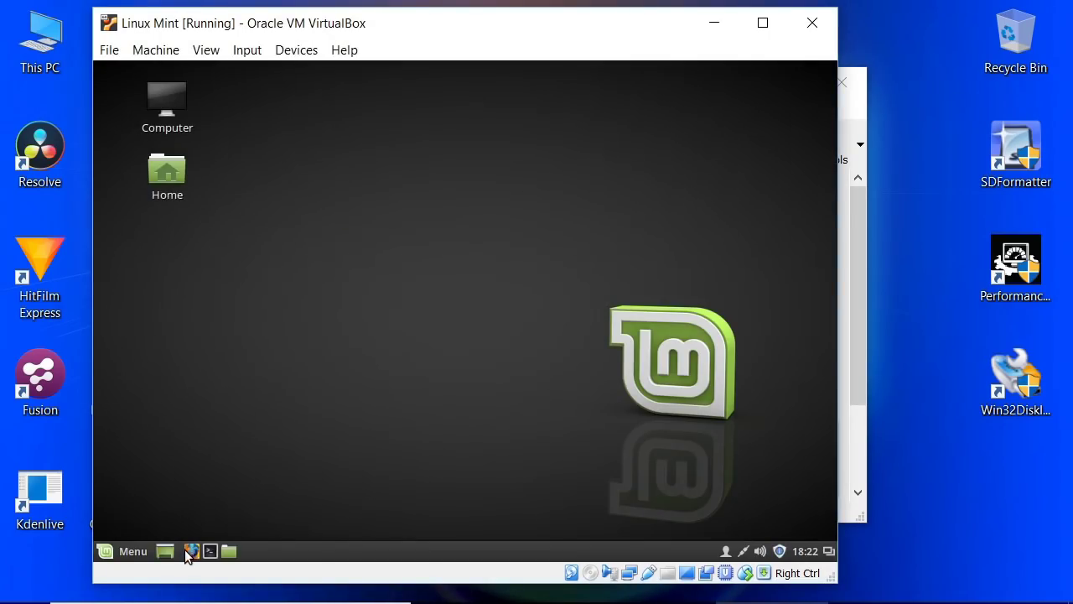
Step: Launch the Mint Calculator and compute 89×6555 = 583395
click(110, 553)
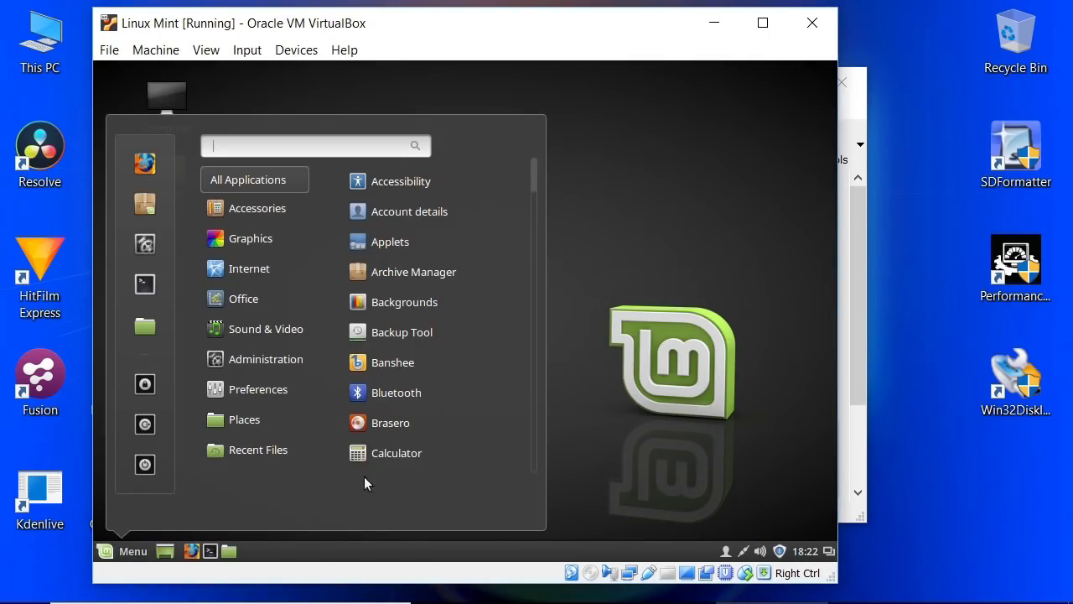
click(388, 454)
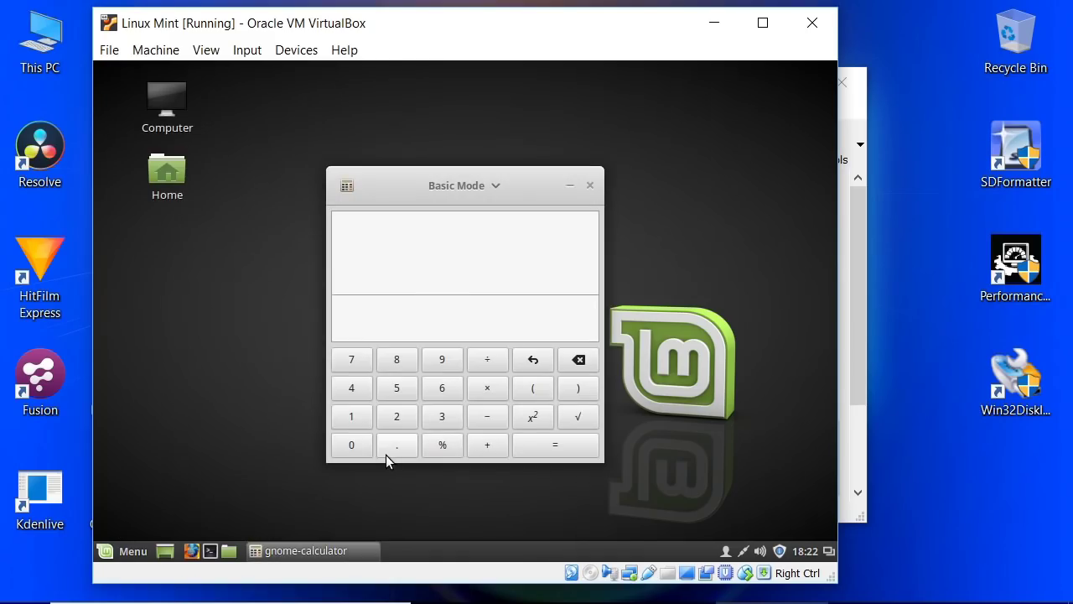
drag(389, 181, 380, 140)
click(394, 320)
click(426, 320)
click(470, 350)
click(431, 350)
click(388, 352)
click(388, 352)
click(388, 352)
click(529, 409)
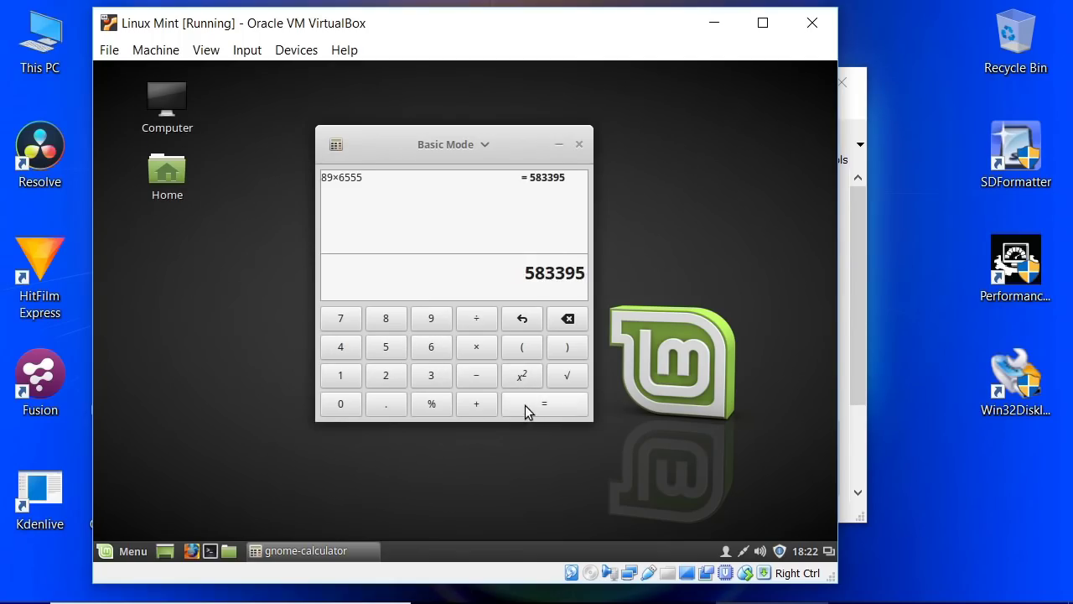
Step: Close the Linux Mint VM window, saving the machine state
click(808, 24)
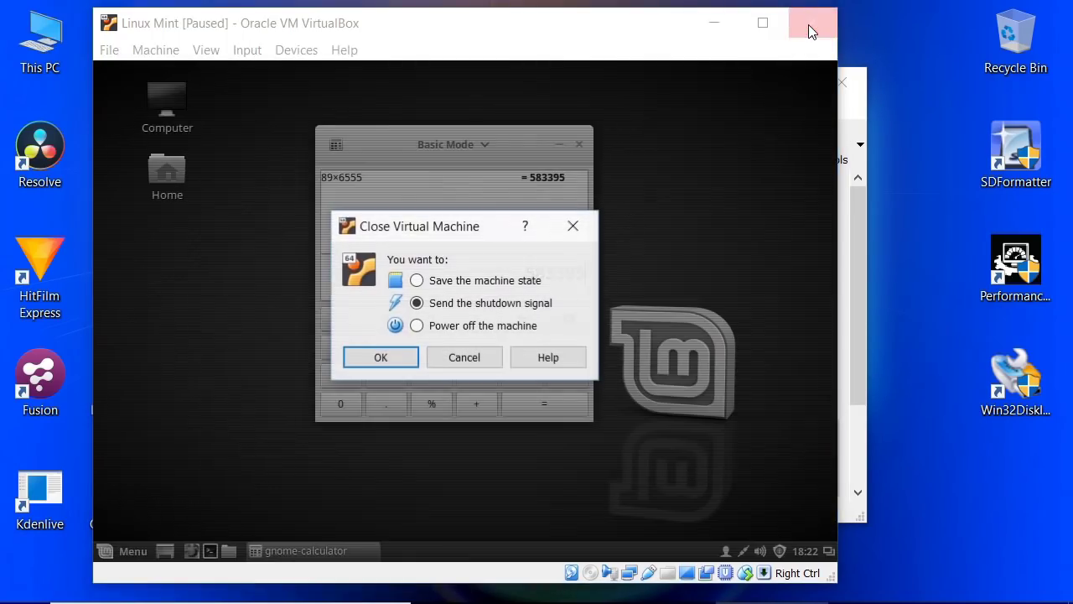
click(419, 282)
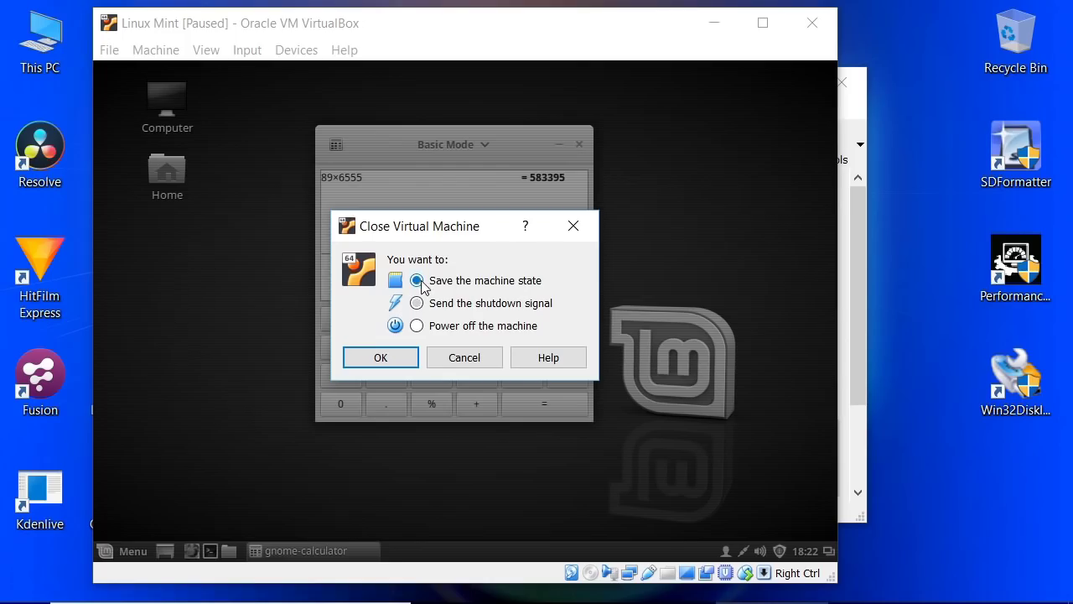
click(392, 358)
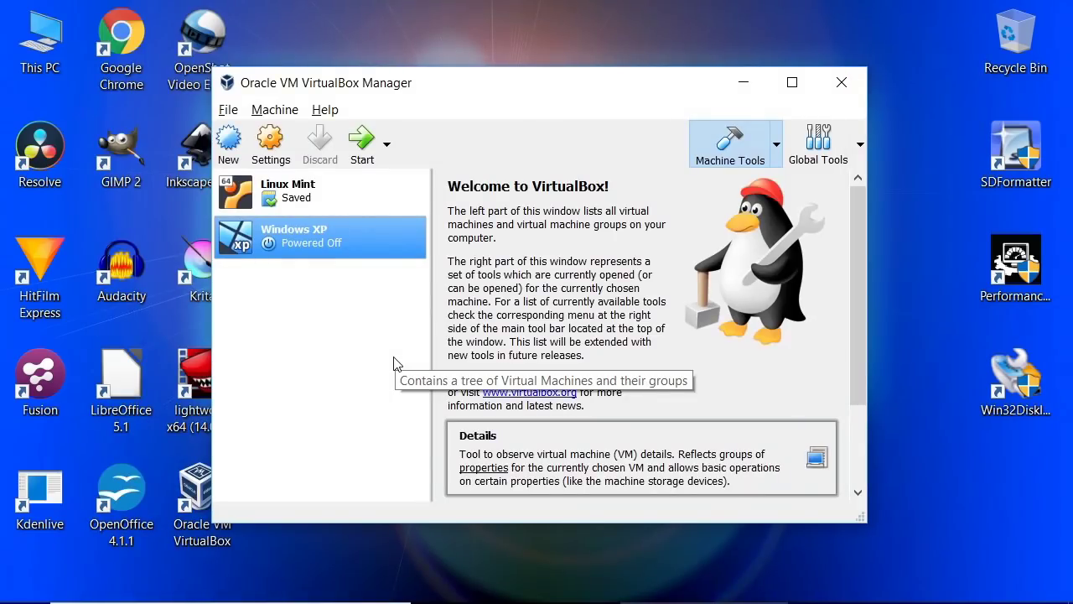
Step: Start the saved Linux Mint VM from the VirtualBox Manager list
click(305, 188)
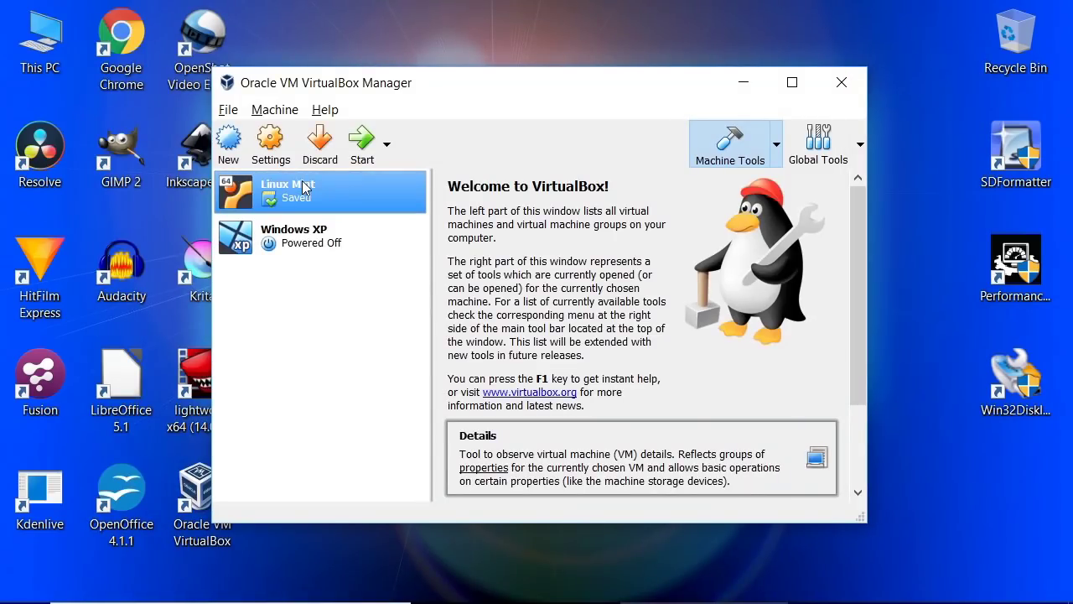
double_click(304, 188)
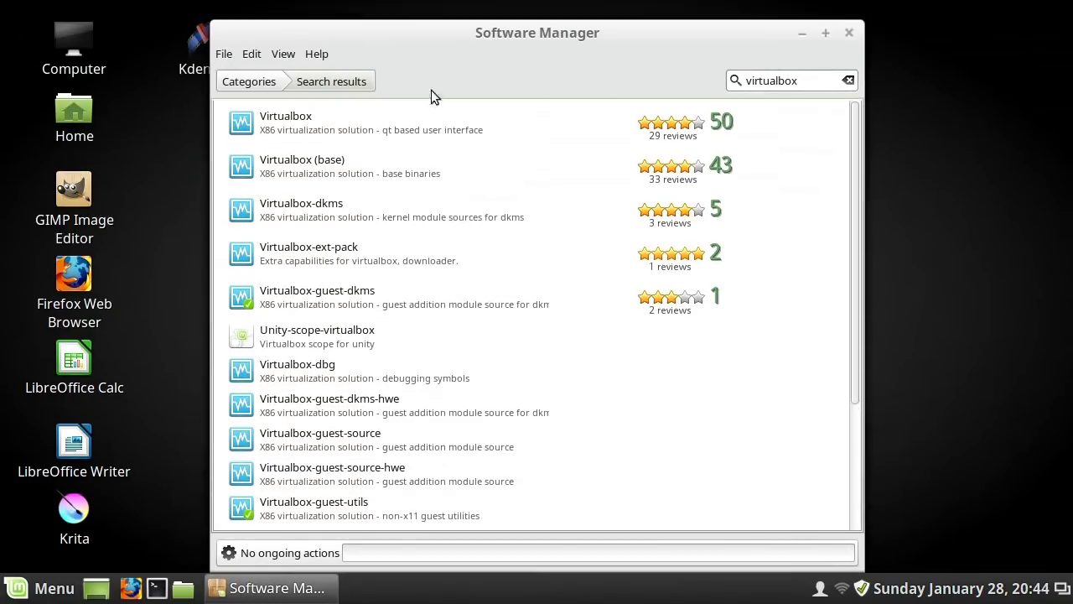
Step: Open the Virtualbox (qt) package page from the virtualbox search results
click(308, 121)
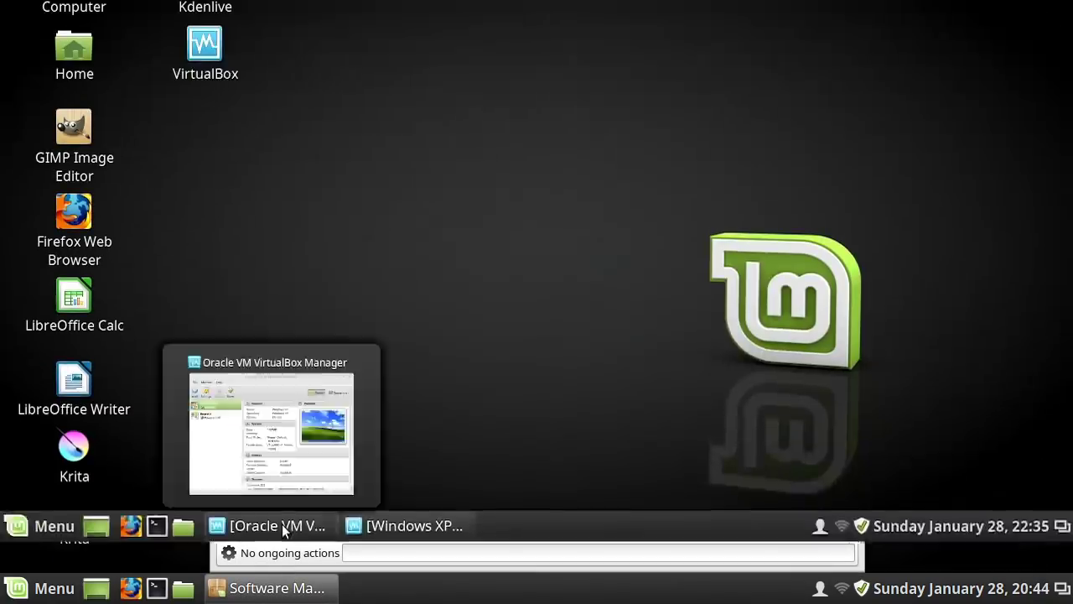
click(282, 589)
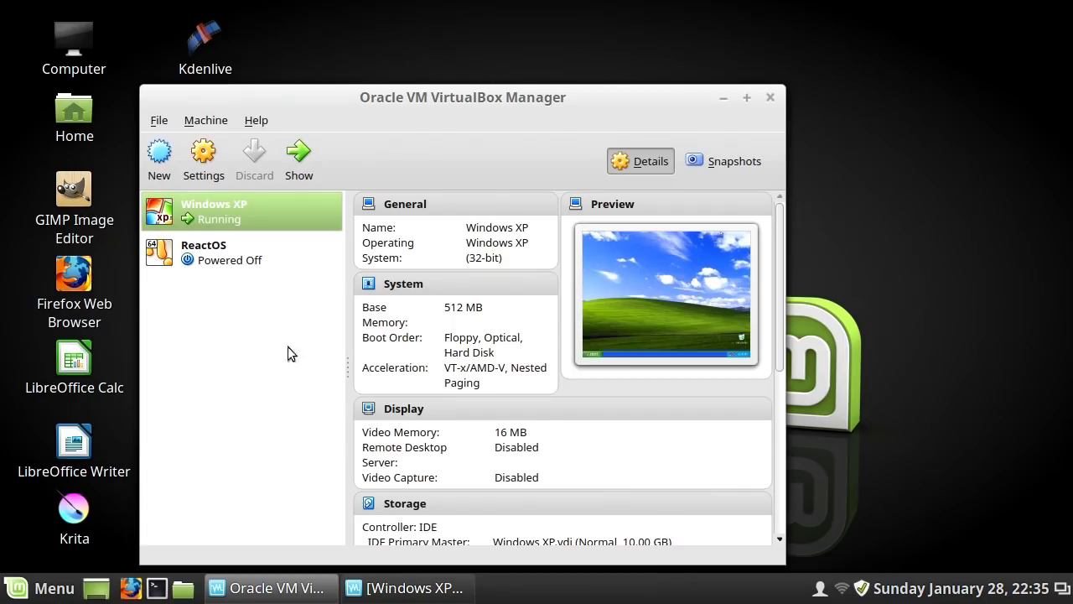
Step: Bring the Windows XP VM forward and launch Solitaire from Start > All Programs > Games
click(414, 589)
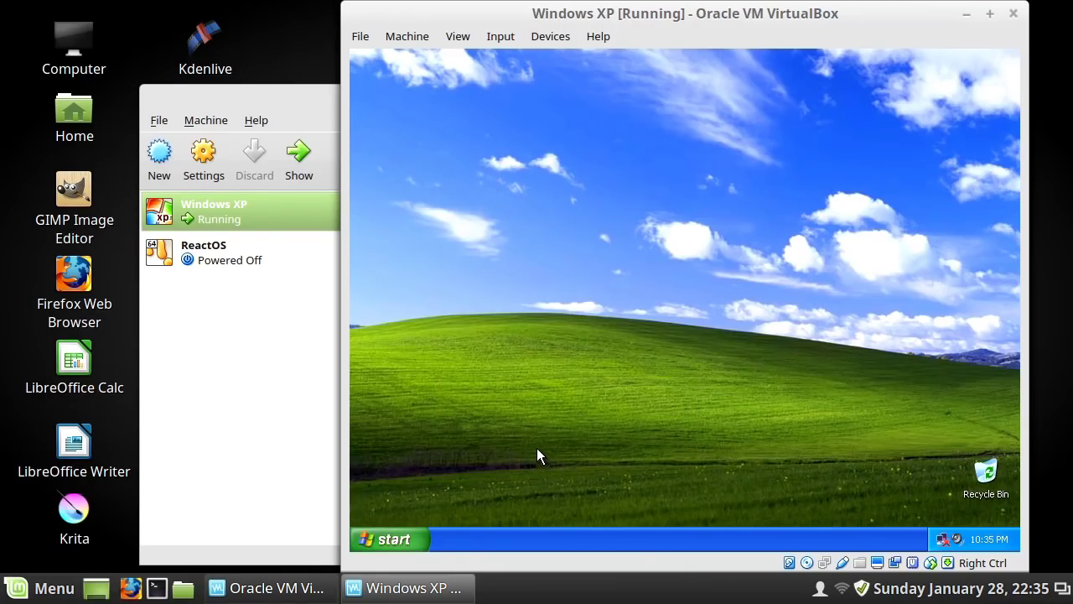
click(405, 540)
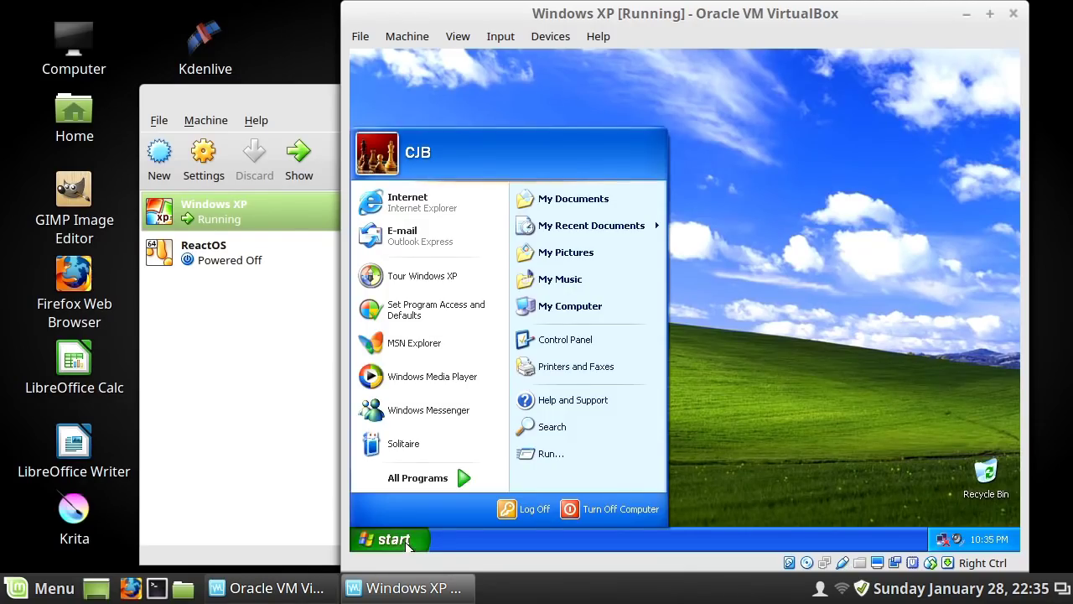
mouse_move(468, 478)
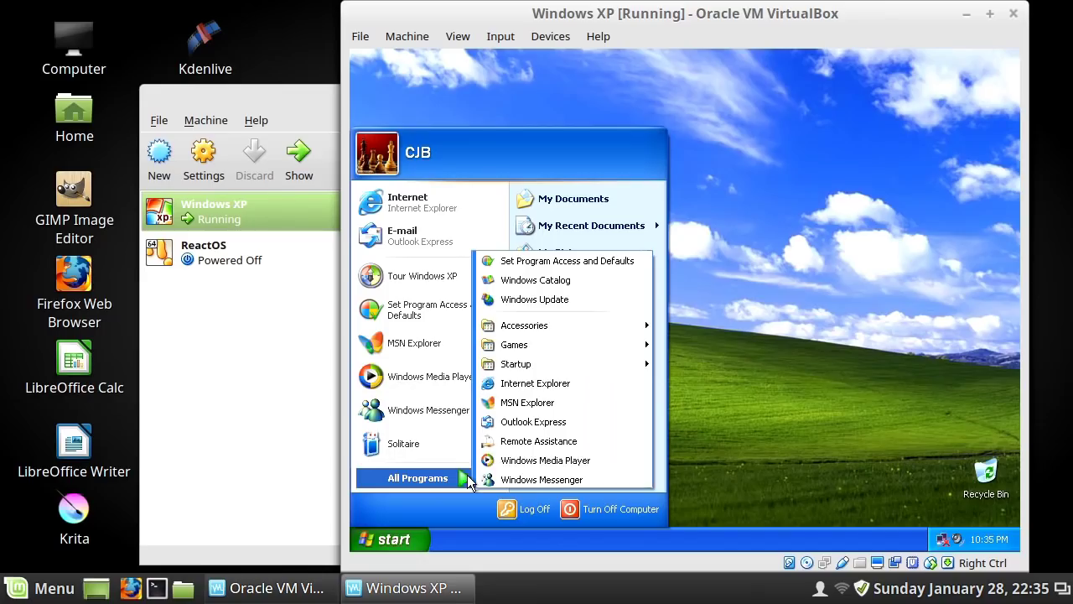
mouse_move(553, 348)
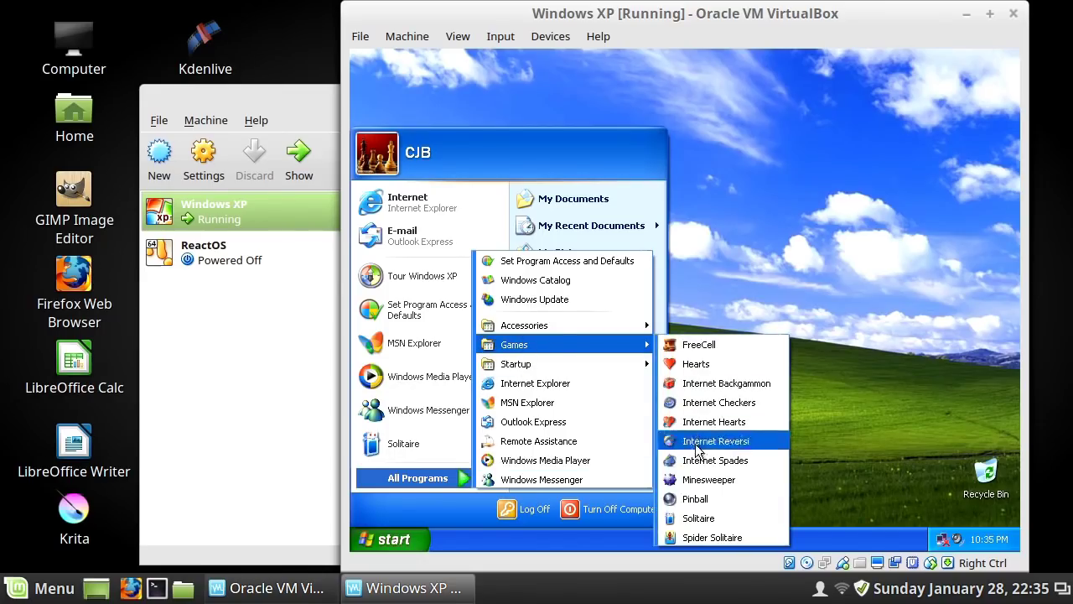
click(701, 515)
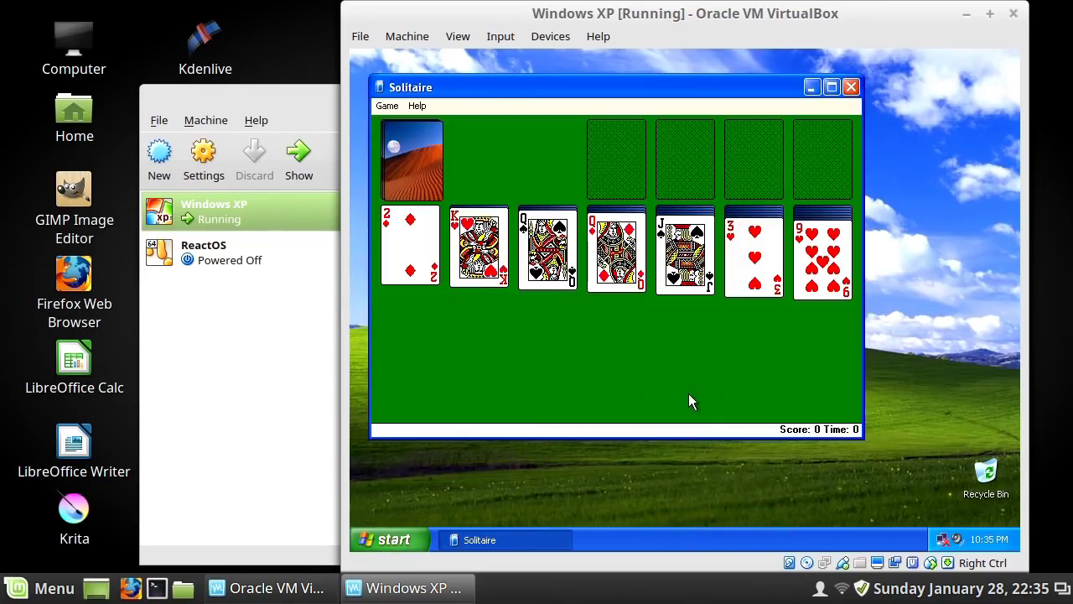
Step: Move the Jack and Queen of spades and 3 of hearts, turning over hidden cards
drag(684, 256, 615, 267)
drag(545, 268, 493, 289)
click(545, 267)
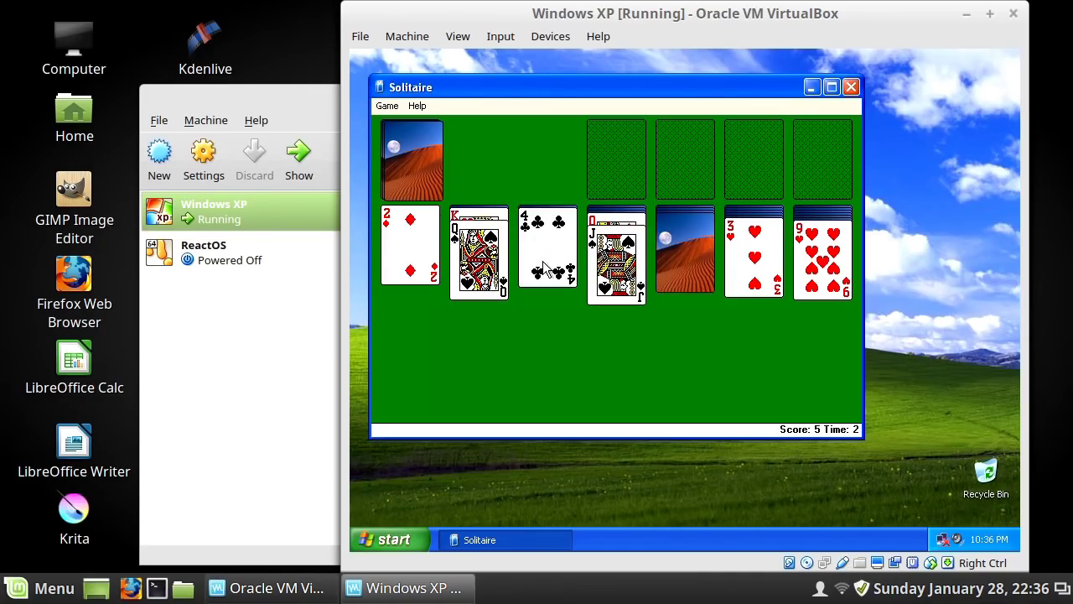
click(679, 279)
drag(614, 314, 536, 290)
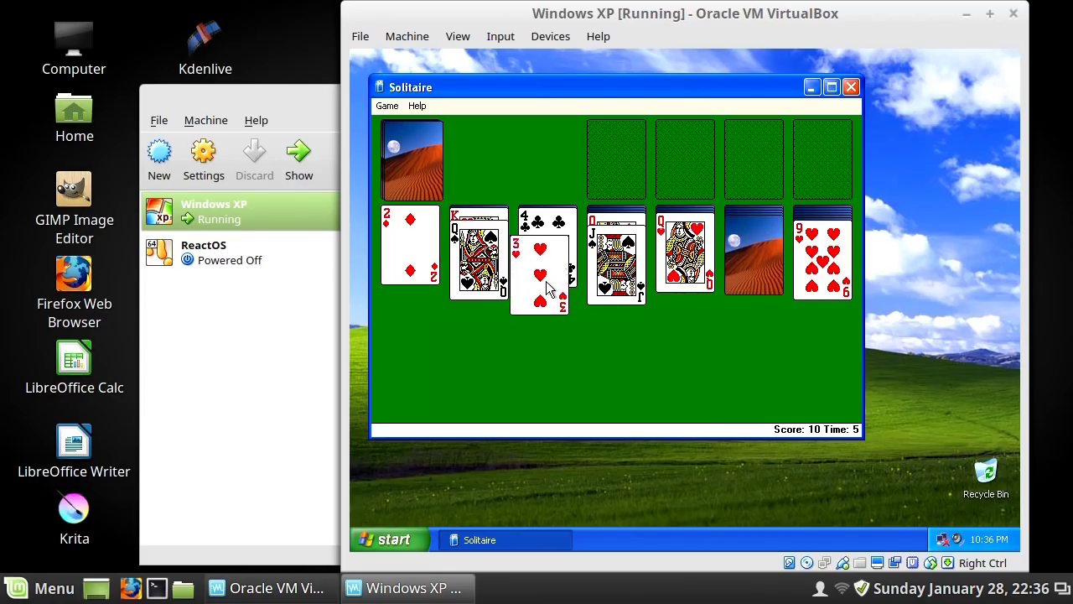
click(745, 267)
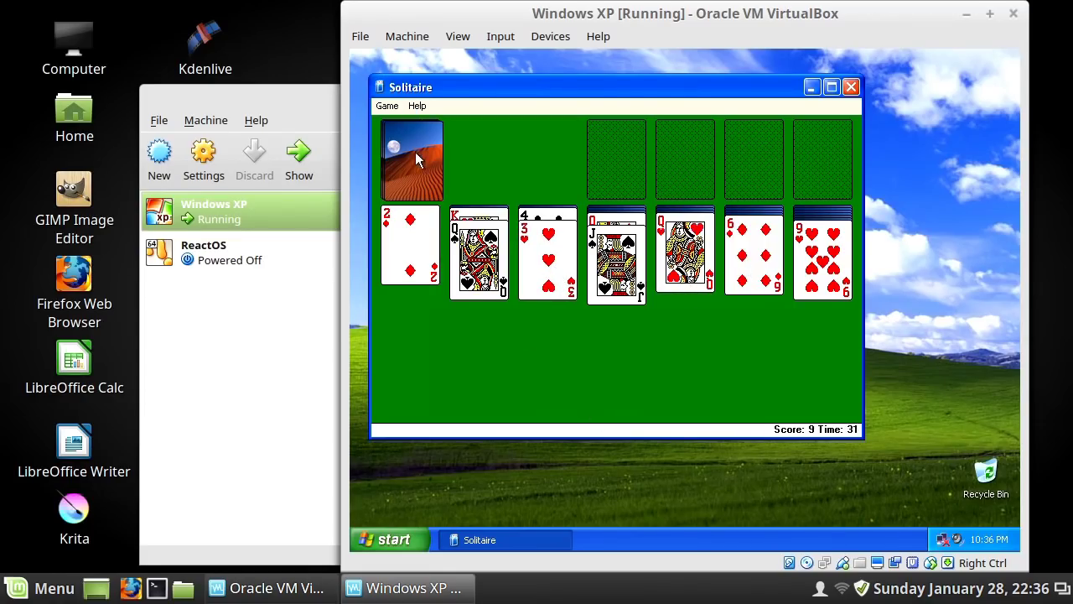
Step: Deal from the stock and place the 10 of diamonds and 2 of clubs, reaching score 17
click(415, 151)
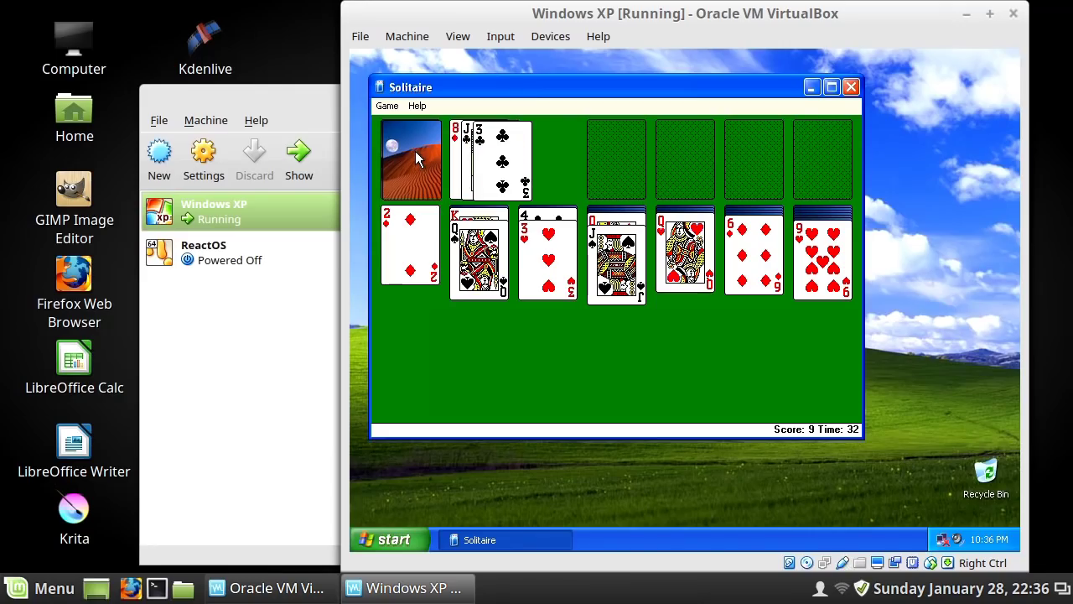
click(415, 159)
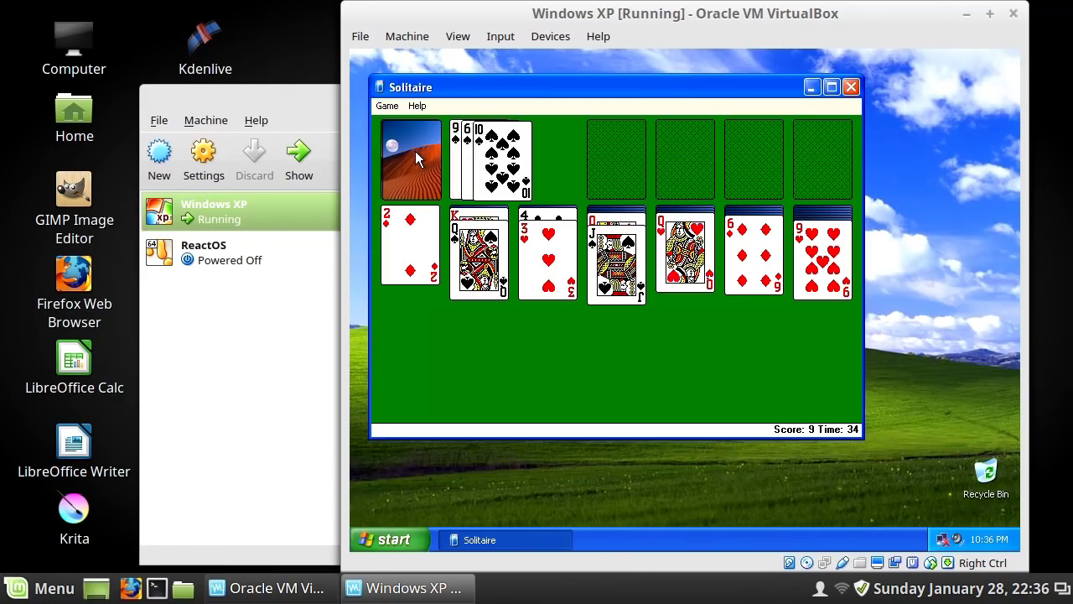
click(414, 156)
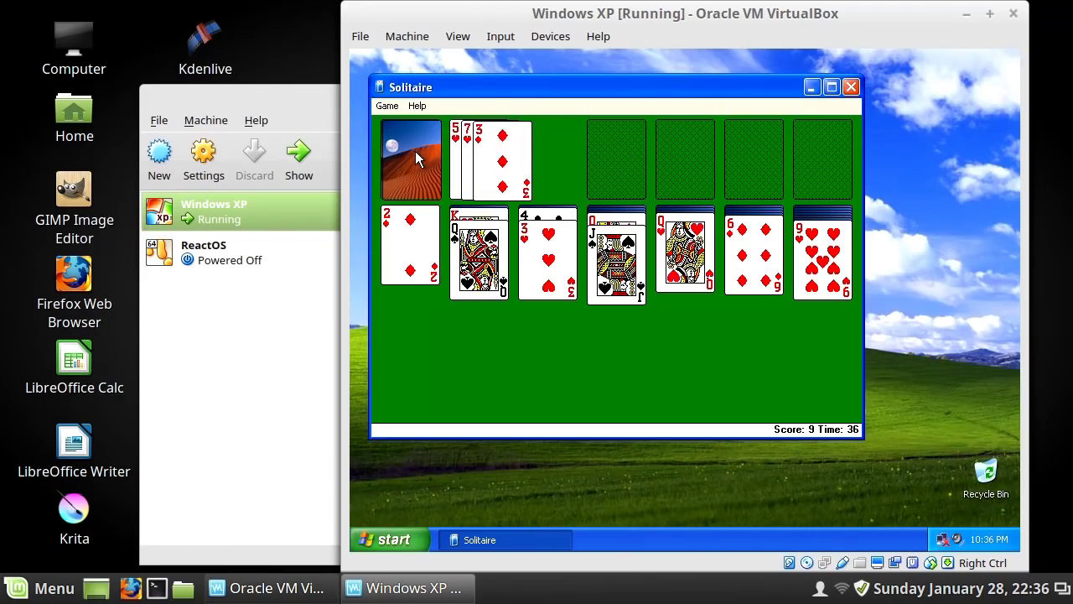
click(415, 159)
drag(486, 159, 613, 291)
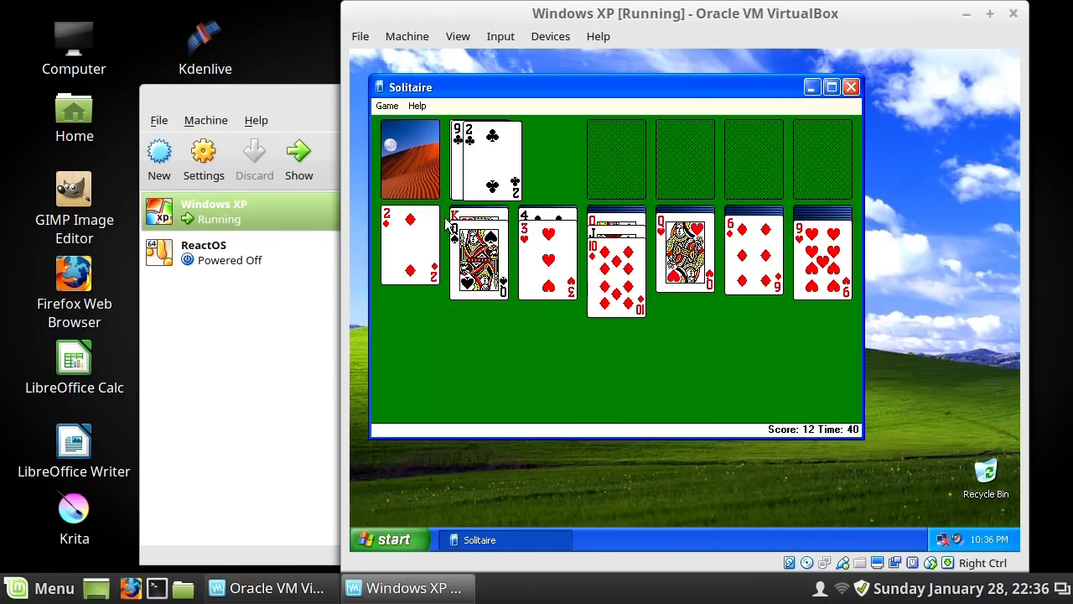
drag(480, 172, 532, 283)
drag(532, 282, 540, 285)
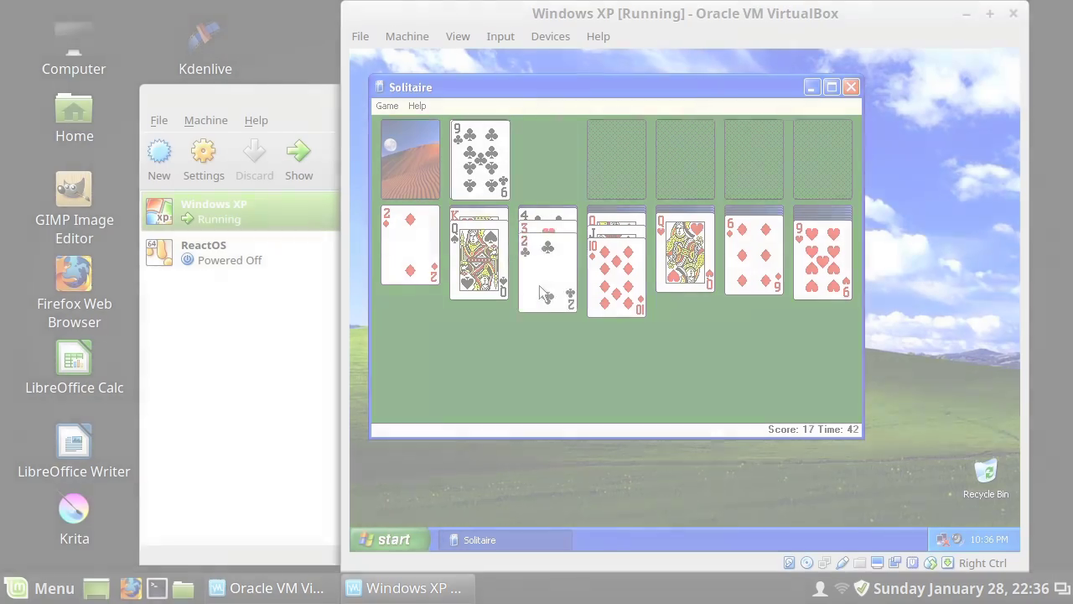